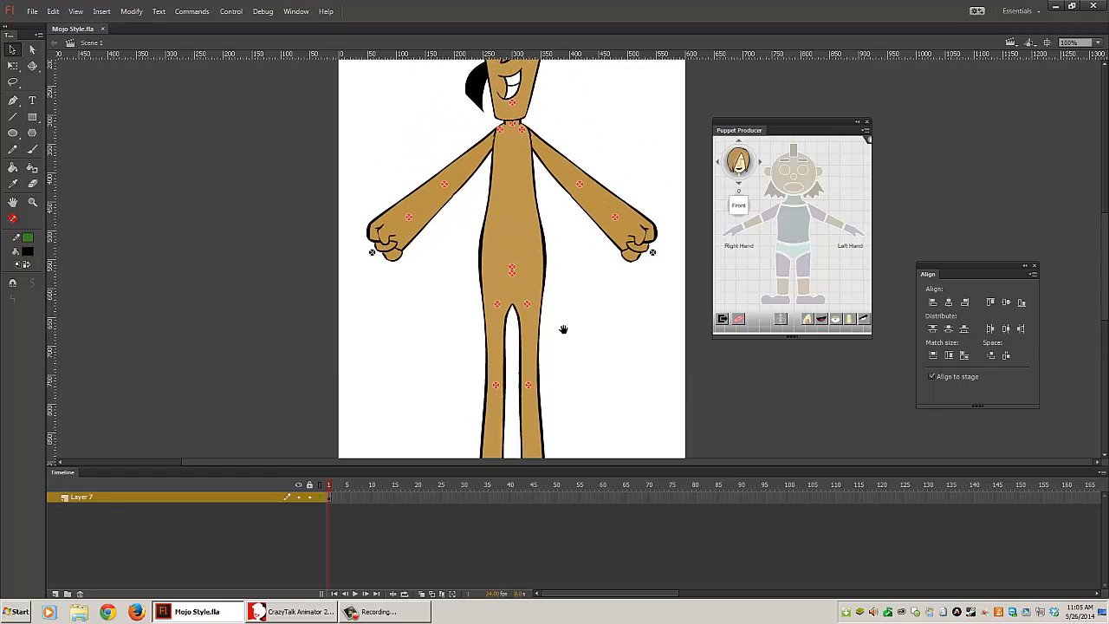
Open the character's torso symbol for editing and cut its brown skin fill, leaving the black outline.
drag(656, 104, 639, 192)
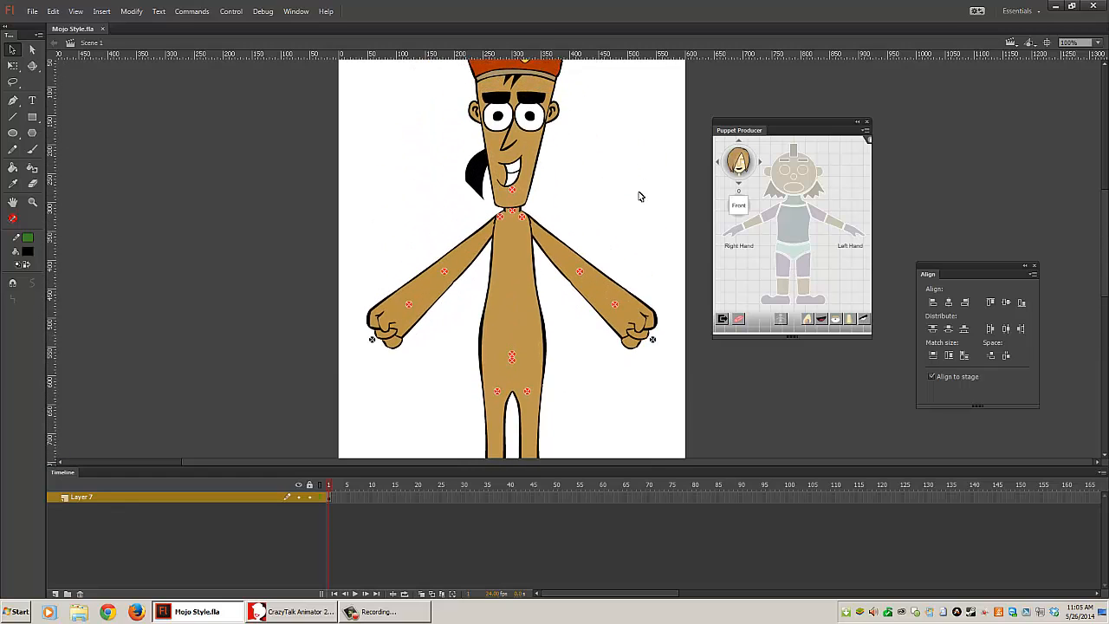
double_click(517, 260)
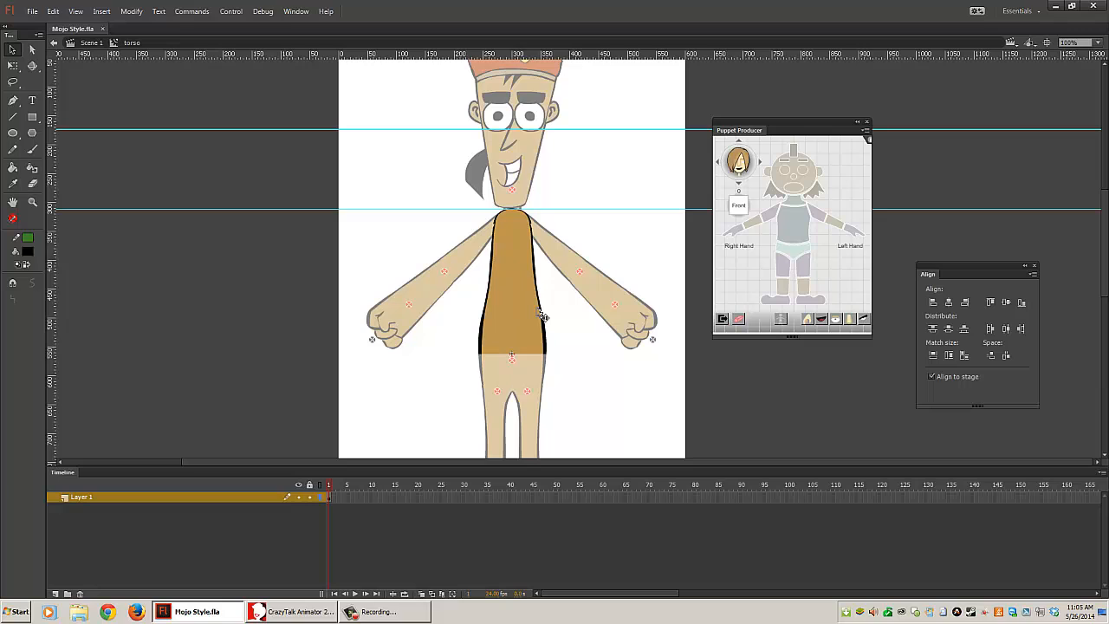
click(512, 311)
double_click(546, 343)
click(576, 345)
click(525, 299)
key(Delete)
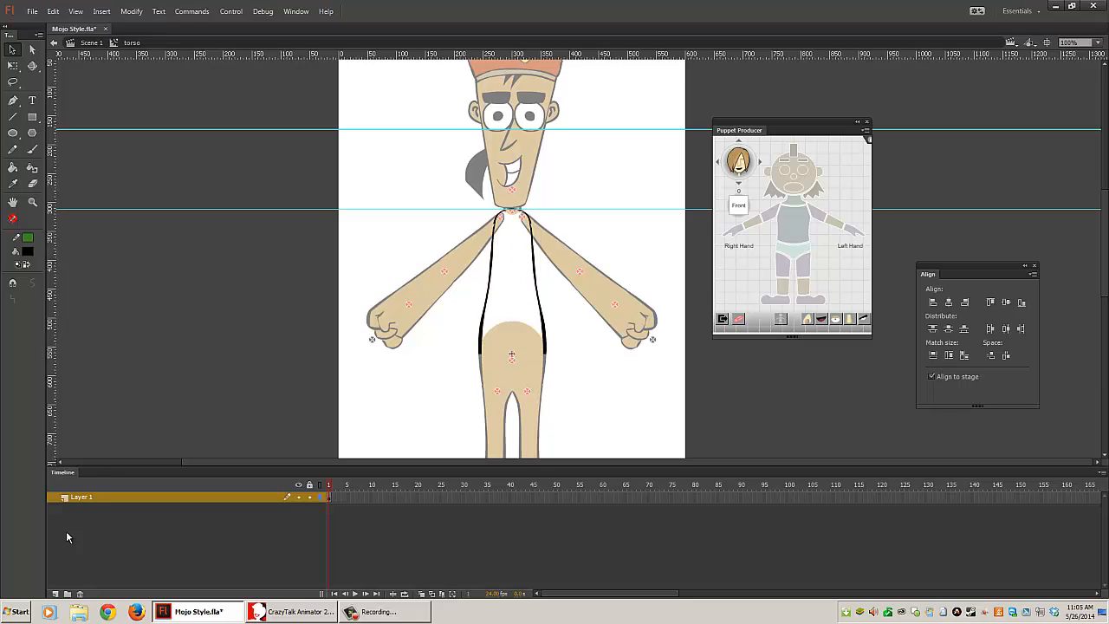
Add a new layer above the torso outline and paste the cut skin fill in place on it.
click(55, 594)
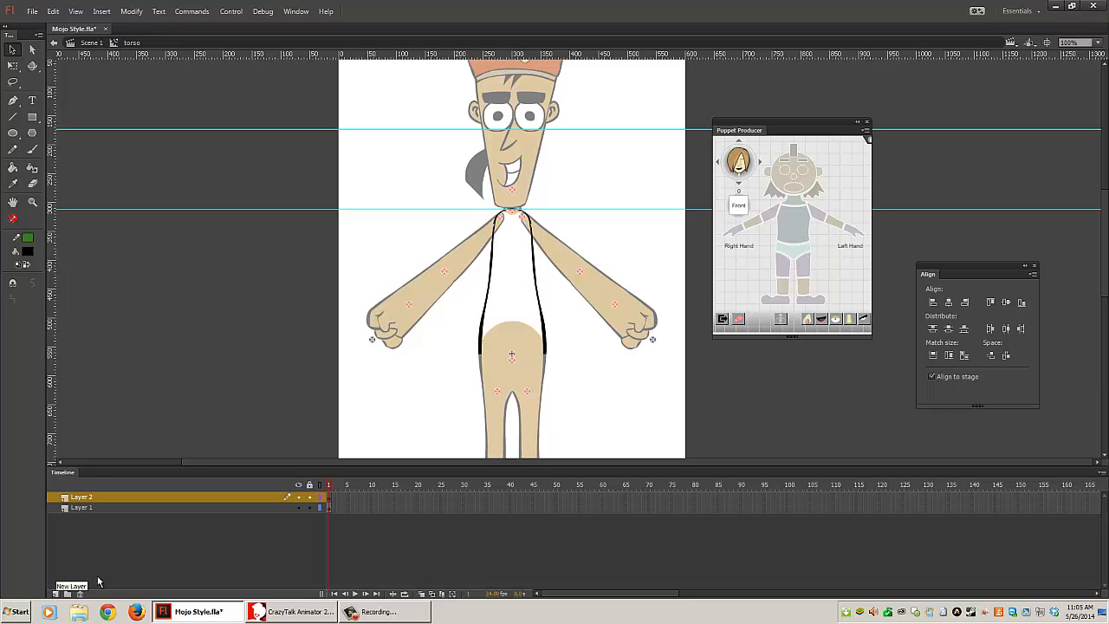
right_click(239, 274)
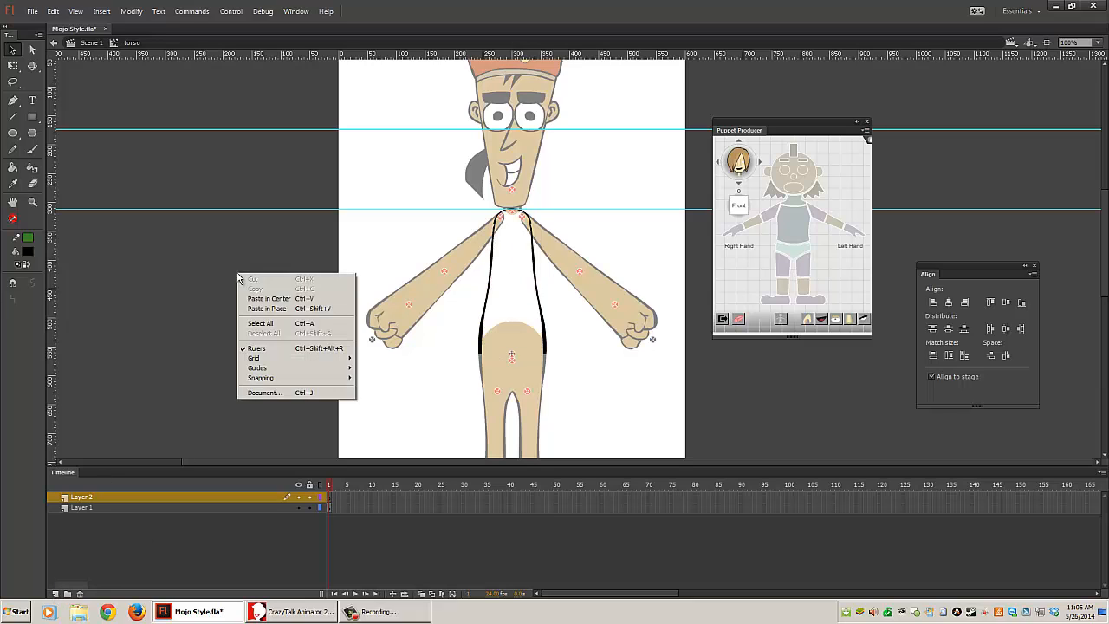
click(271, 309)
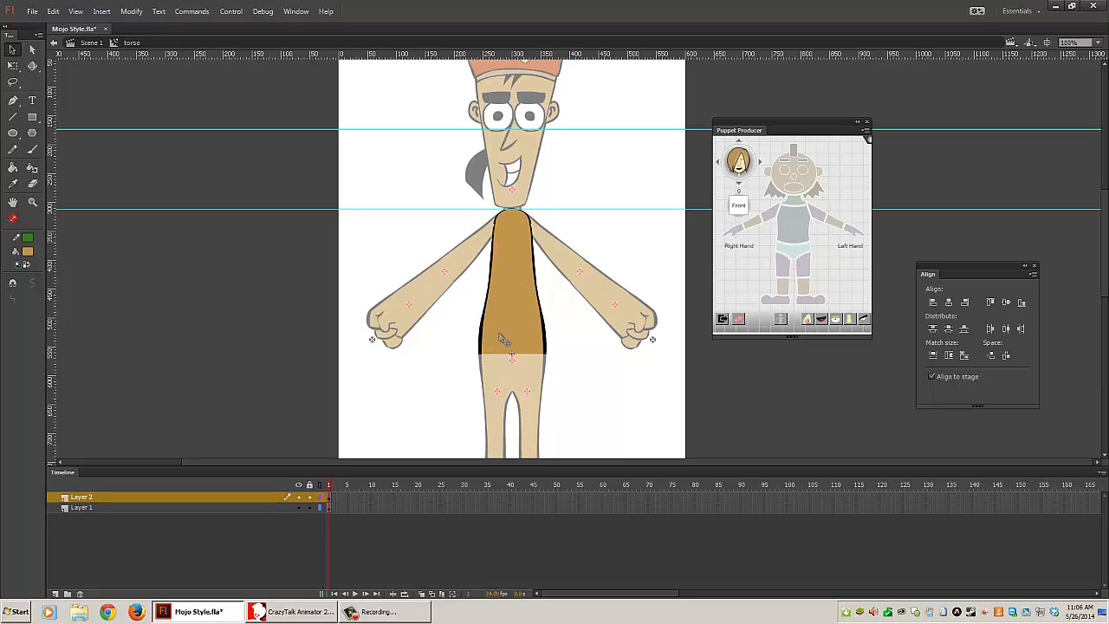
Rename the torso's lower layer "outline" and its upper layer "skin", and return to the main scene.
click(331, 509)
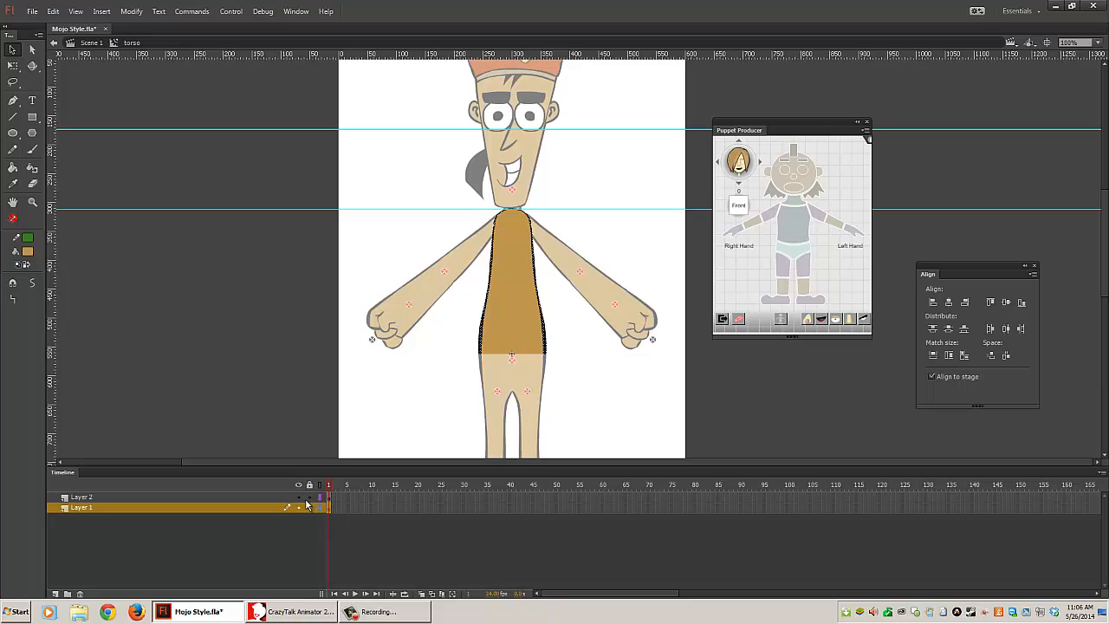
click(330, 501)
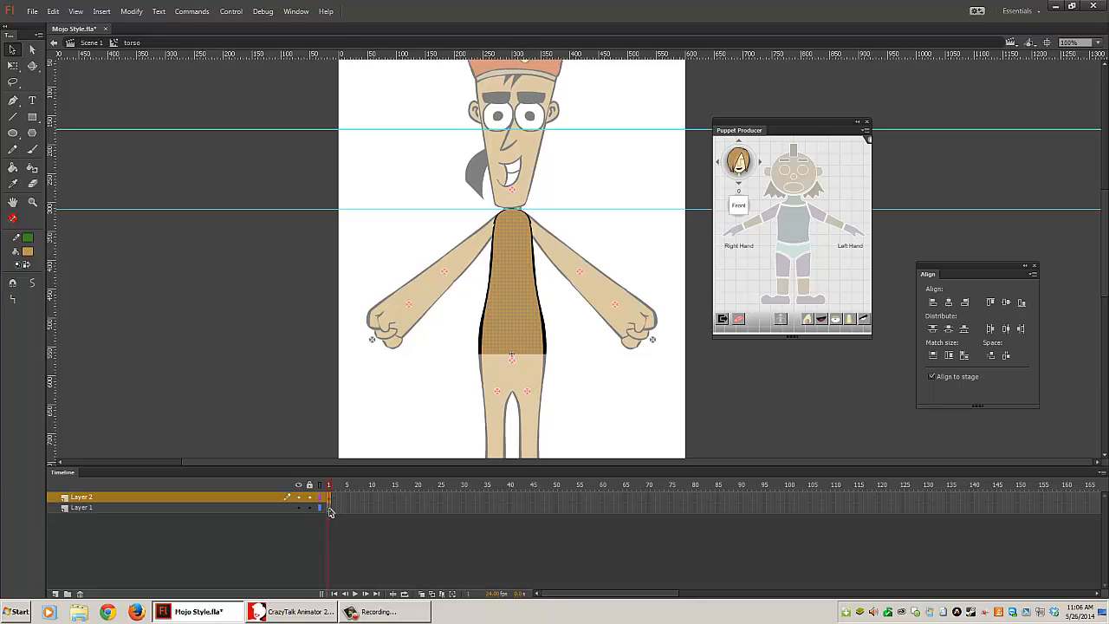
click(330, 509)
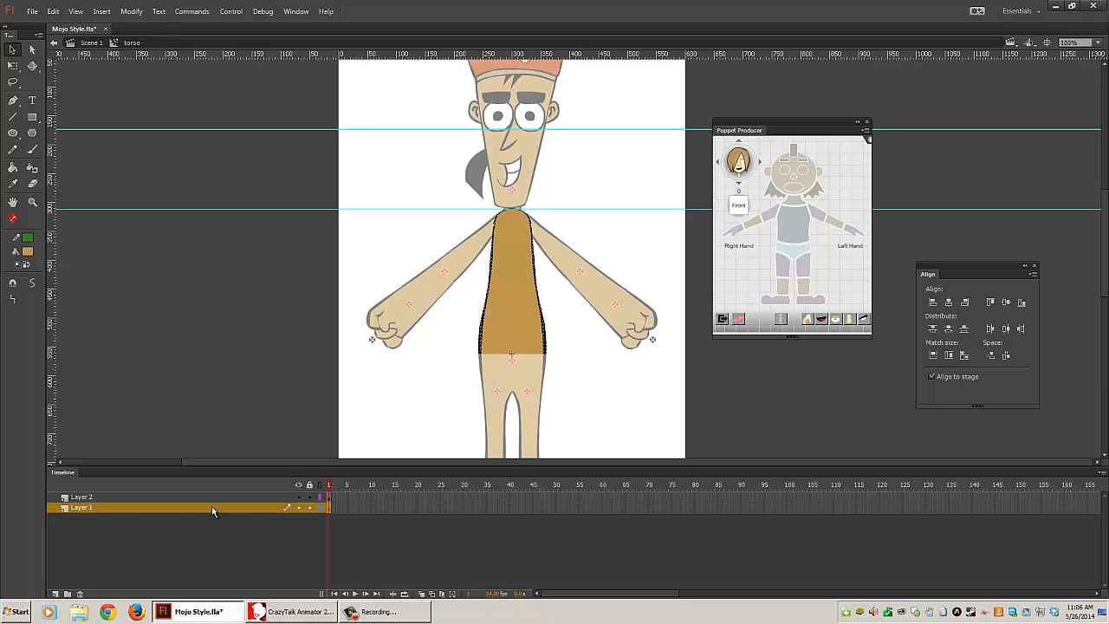
double_click(88, 508)
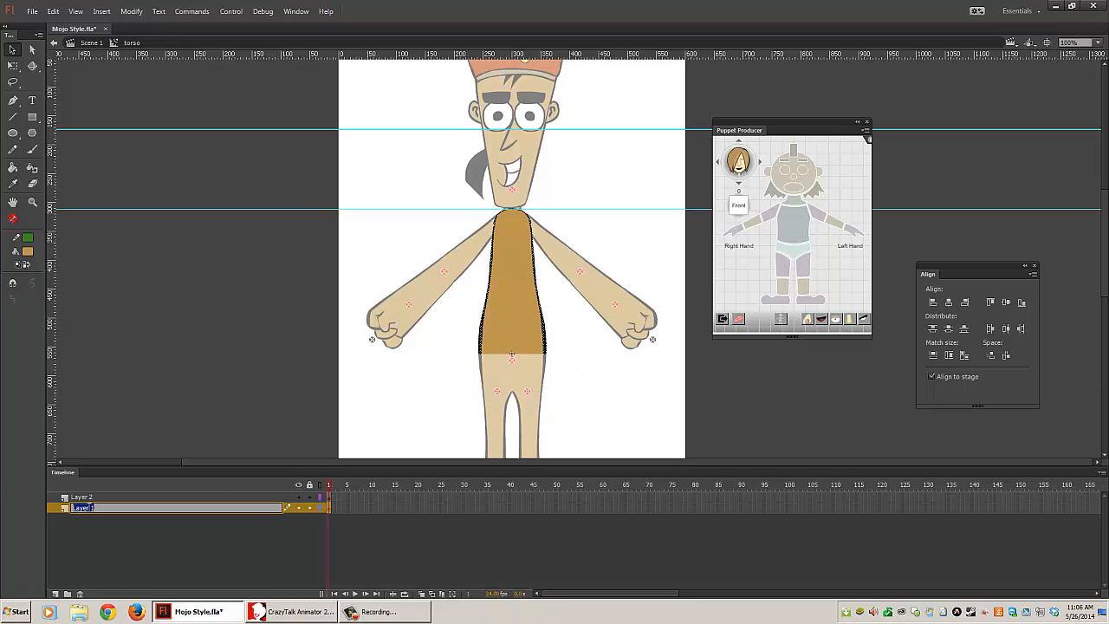
text(outline)
double_click(87, 496)
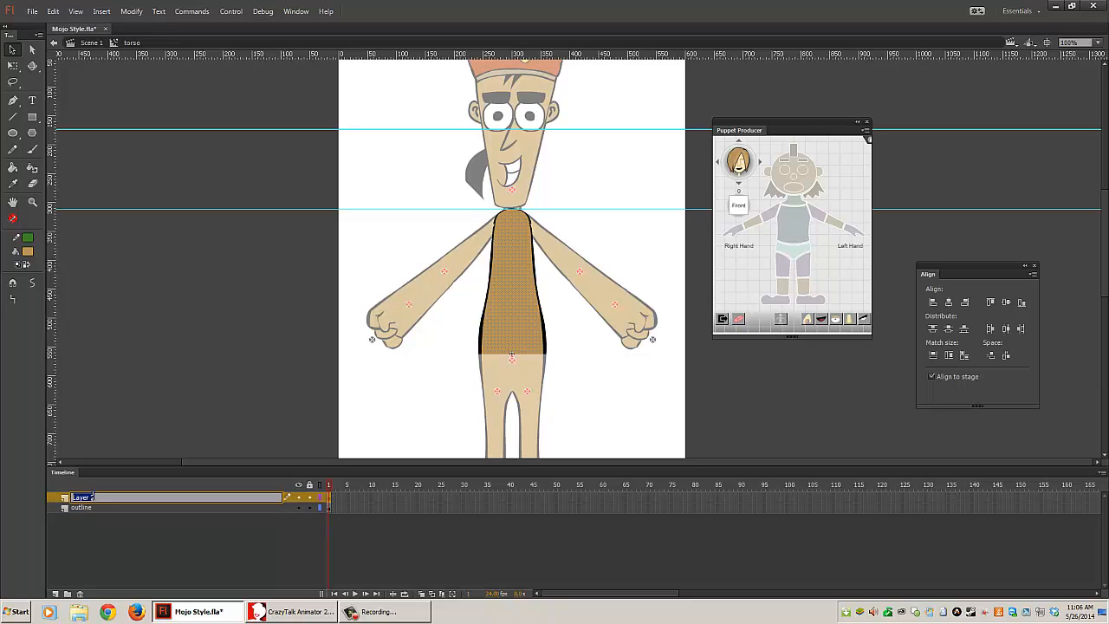
text(skin)
key(Return)
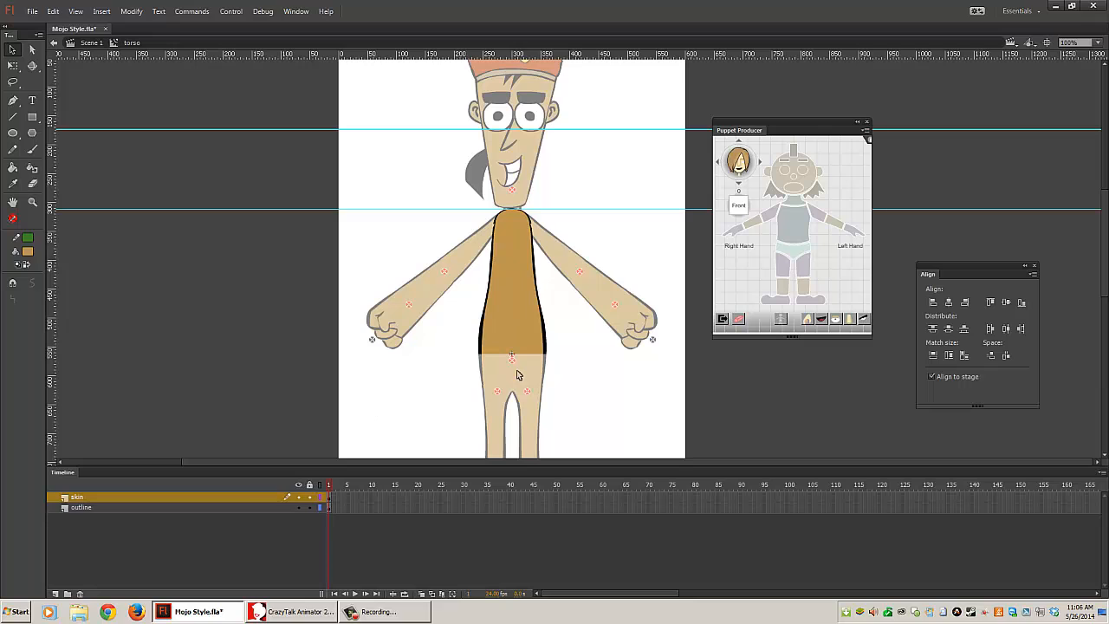
double_click(588, 365)
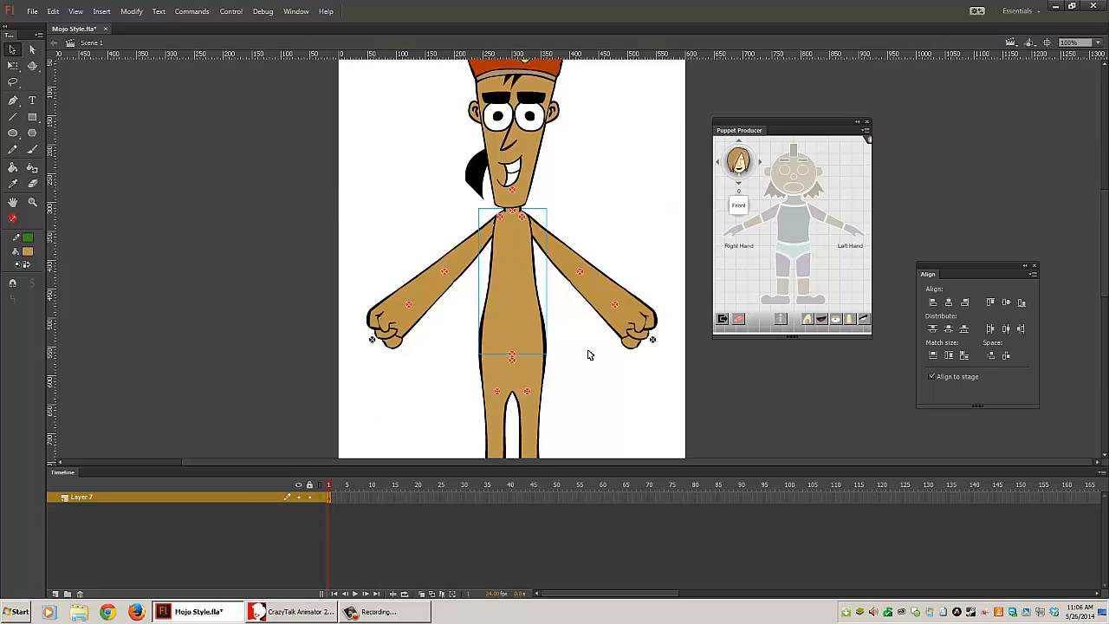
In the hip symbol, move the skin fill in place onto a new layer above the outline and return to the scene.
double_click(535, 373)
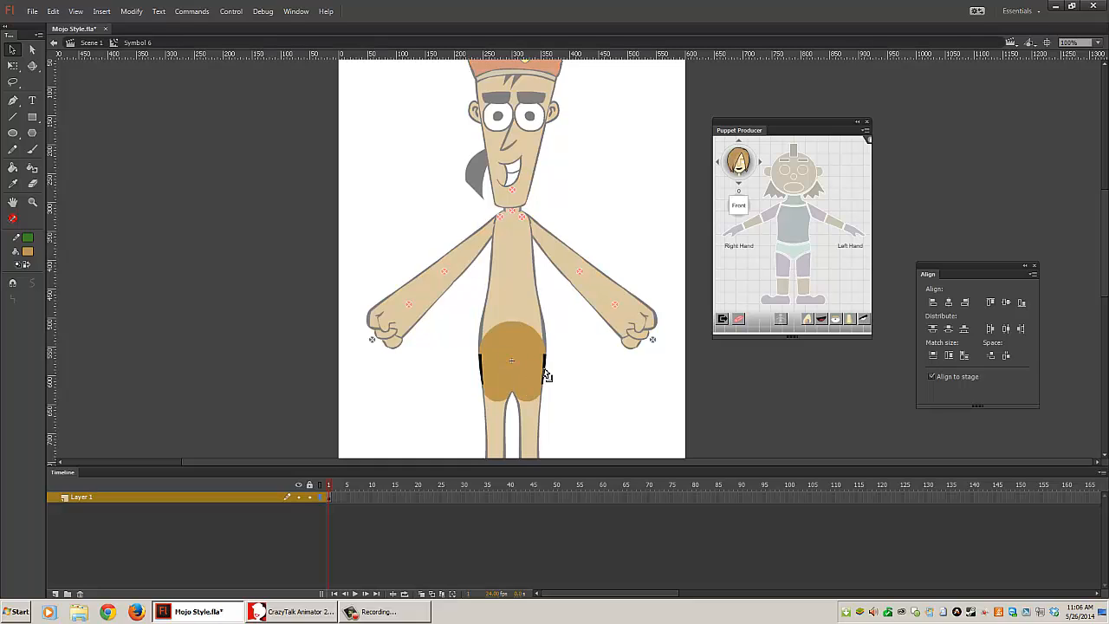
click(534, 368)
key(Delete)
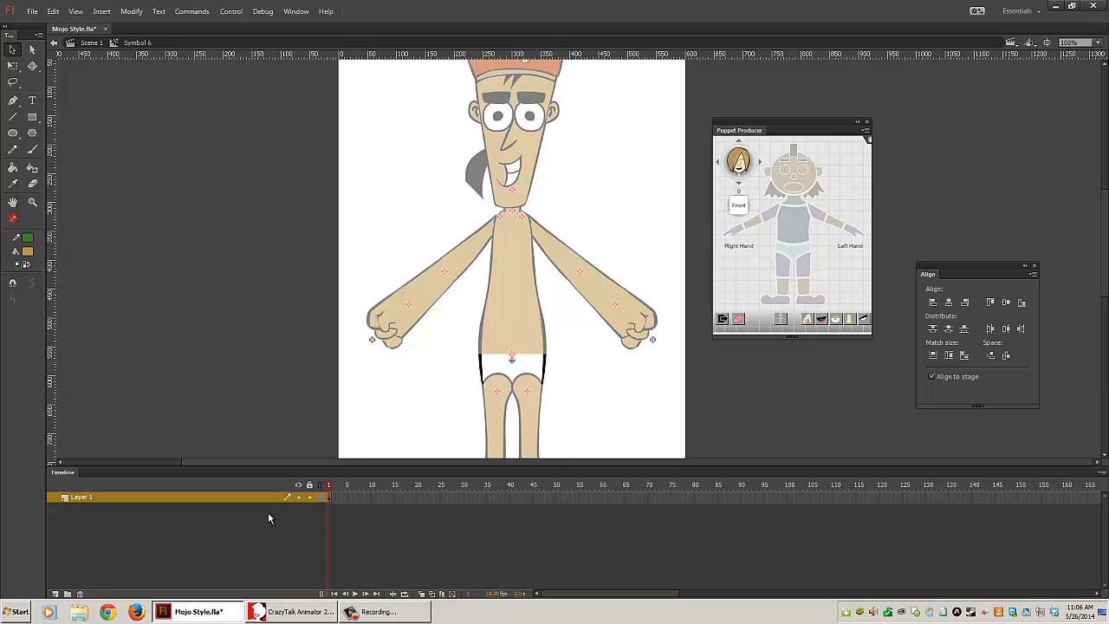
click(53, 596)
right_click(322, 367)
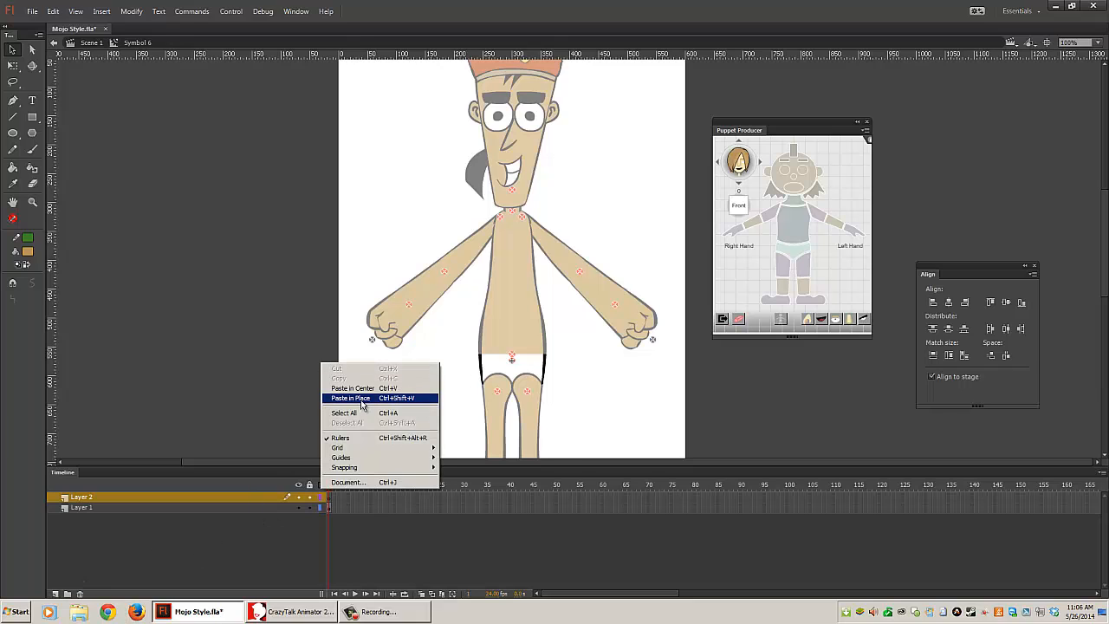
click(364, 399)
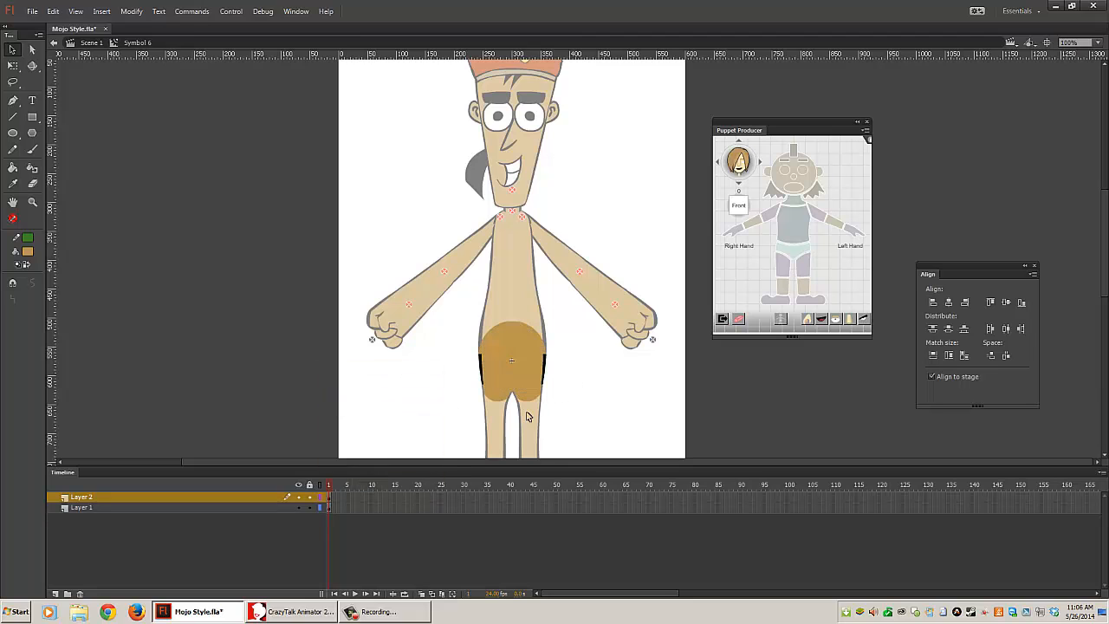
double_click(577, 372)
In the thigh symbol, move the skin fill in place onto a new layer above the outline and return to the scene.
drag(585, 415, 581, 278)
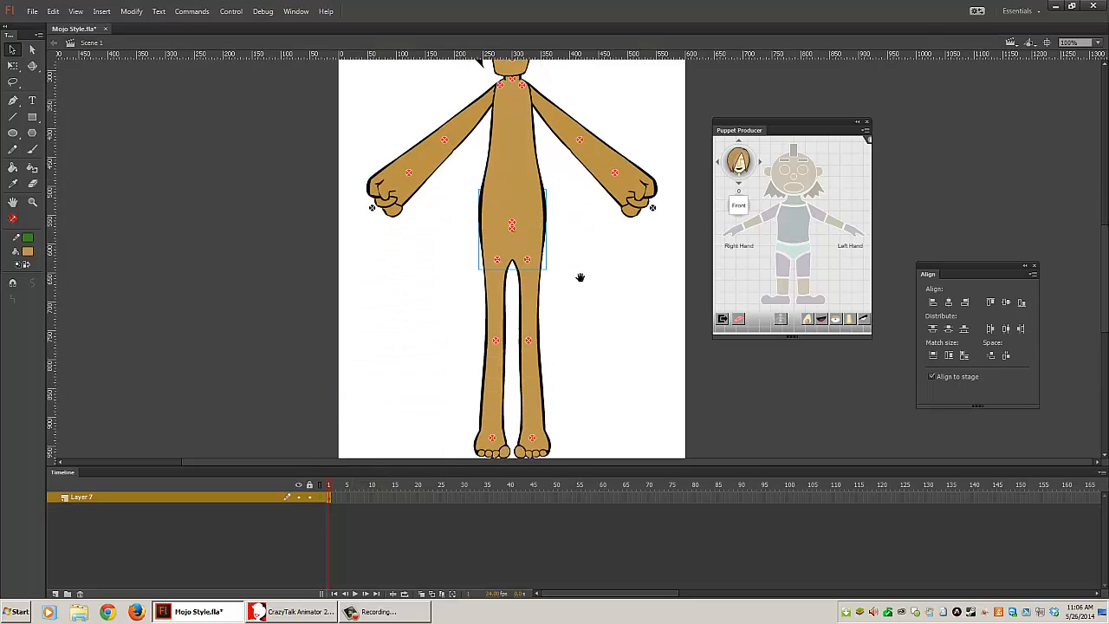
scroll(554, 277, down, 1)
double_click(528, 246)
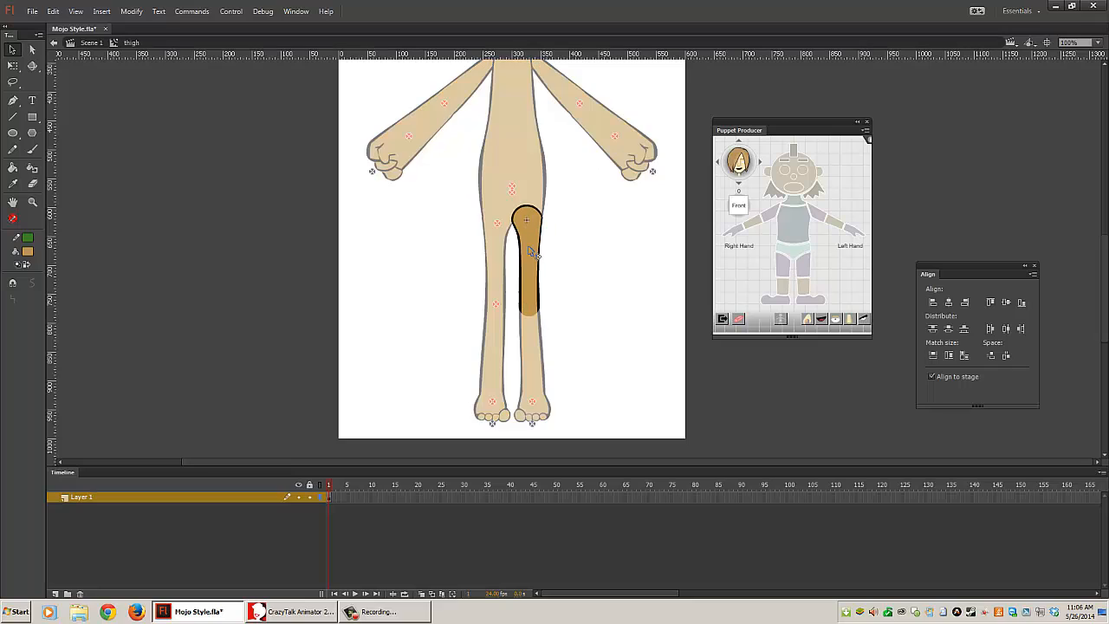
key(Delete)
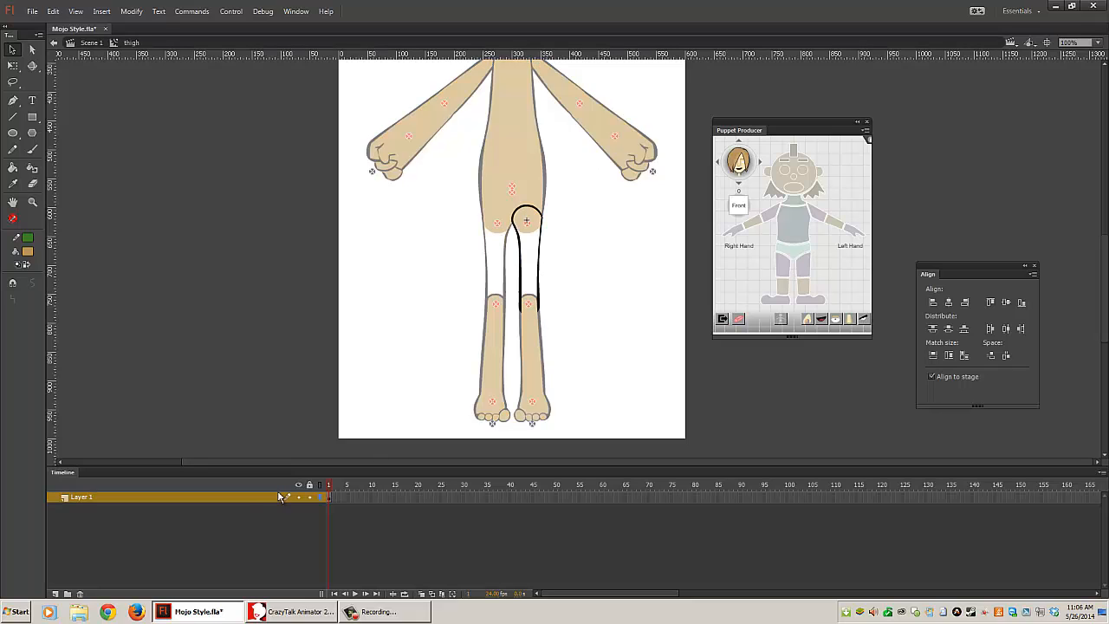
click(54, 595)
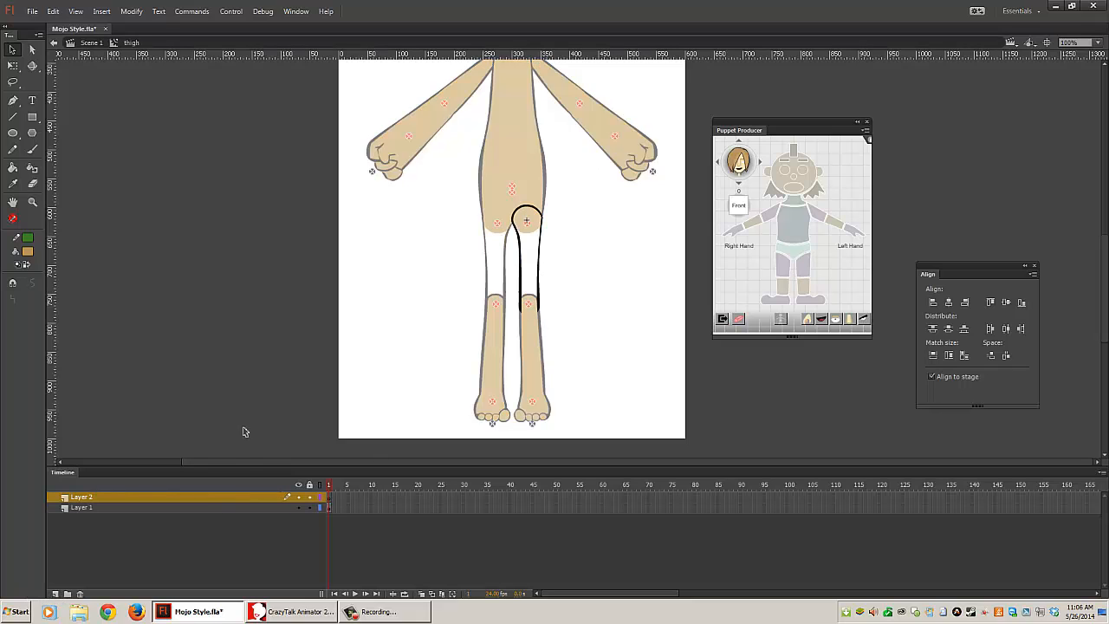
right_click(589, 301)
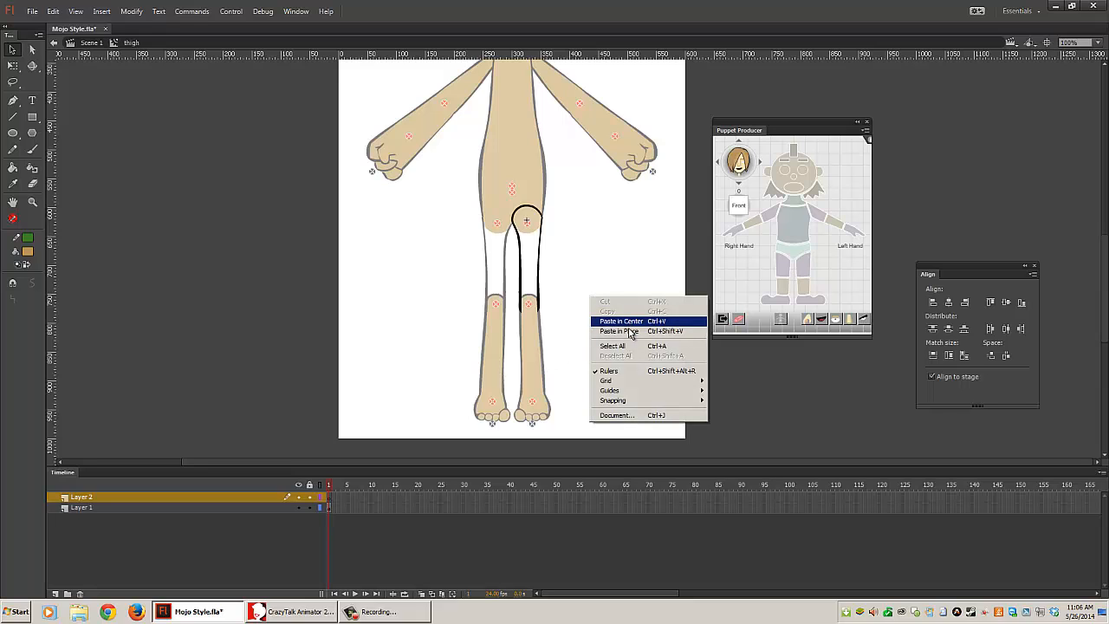
click(630, 333)
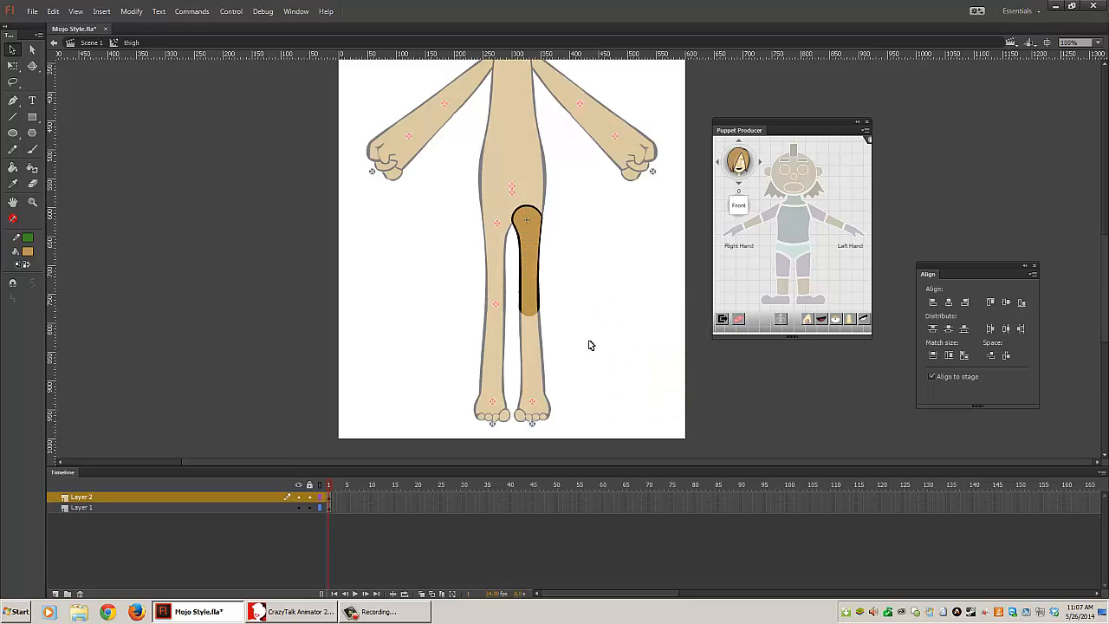
double_click(571, 388)
In the shank symbol, move the skin fill from Layer 1 in place onto Layer 2 and return to the scene.
double_click(542, 367)
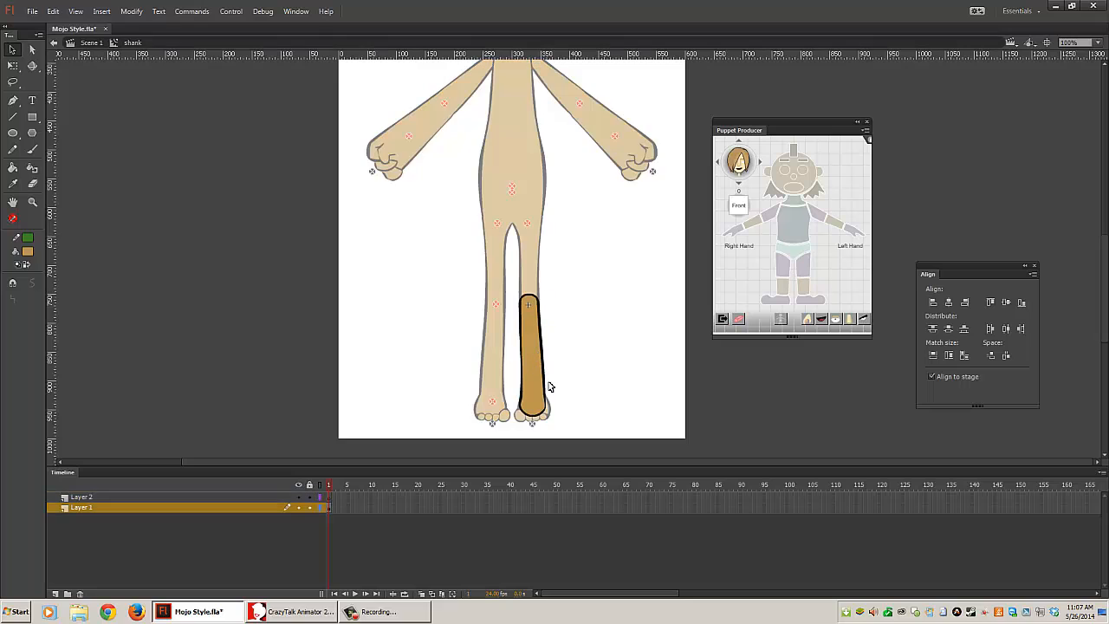
key(Delete)
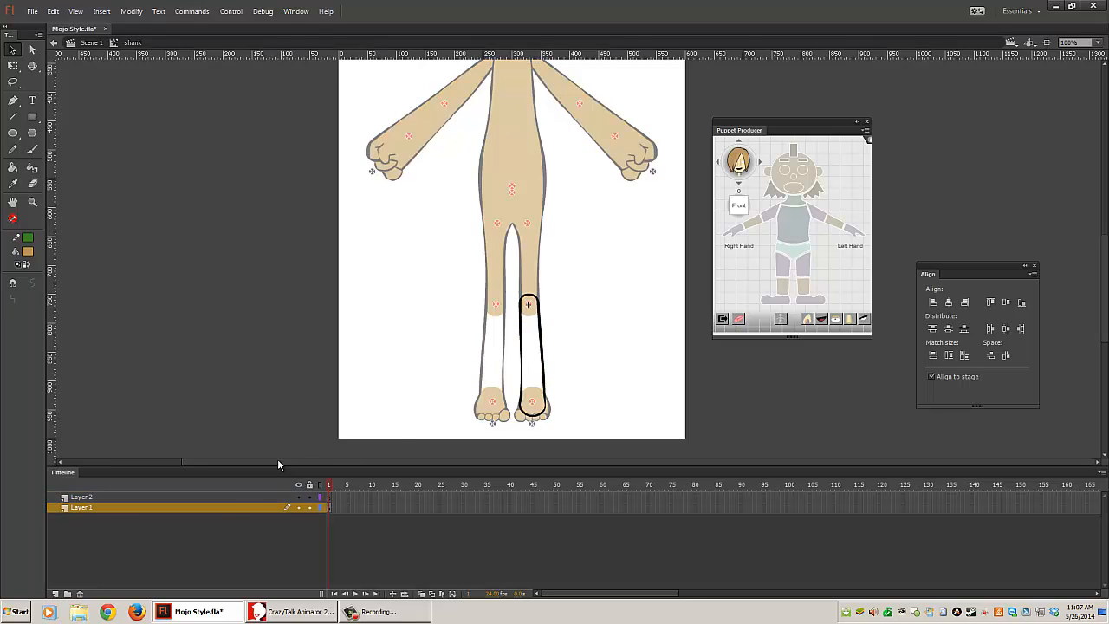
click(220, 497)
right_click(634, 289)
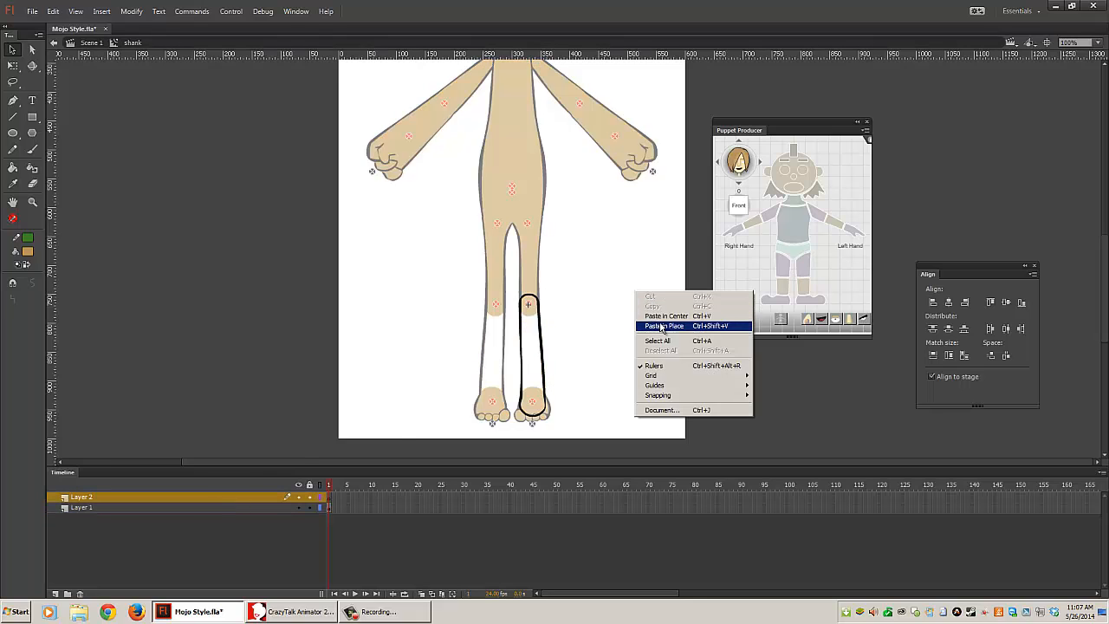
click(651, 326)
double_click(606, 327)
Open the foot symbol for editing and cut all of its black outlines, leaving the skin fill.
double_click(546, 414)
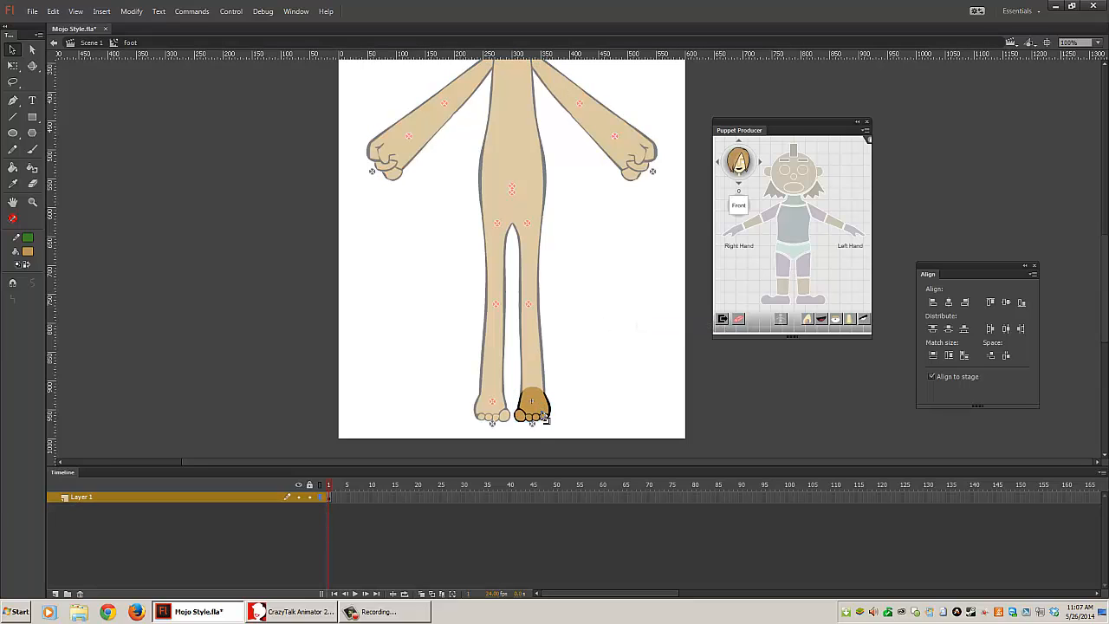
click(547, 414)
click(555, 422)
click(577, 404)
double_click(551, 396)
key(Delete)
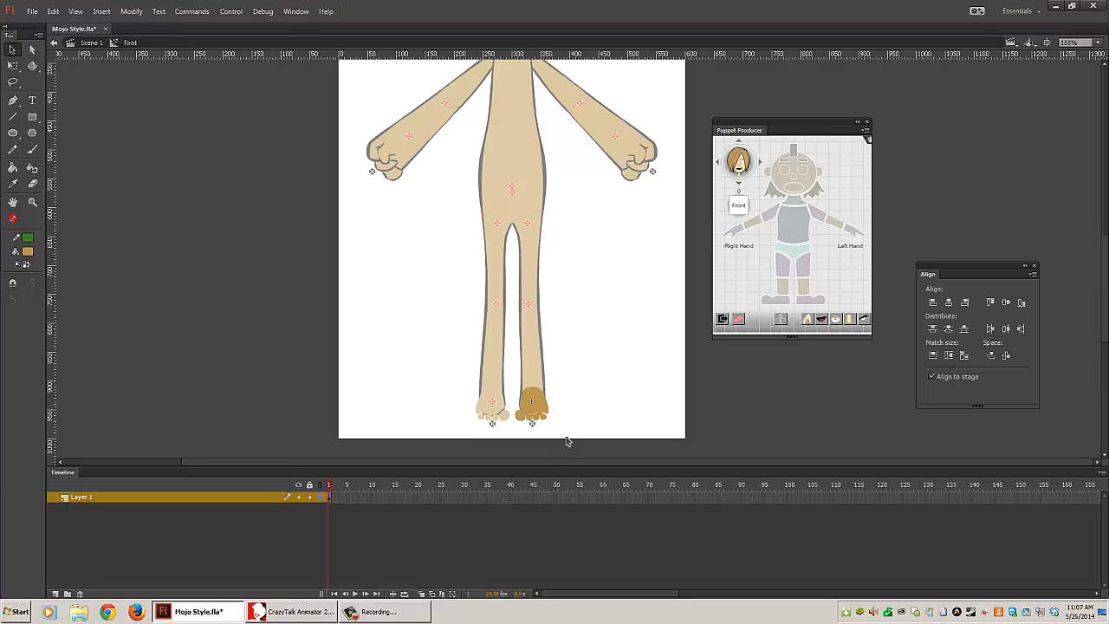
Add a layer below the foot's skin layer, paste the outlines in place on it, and return to the scene.
click(55, 594)
drag(122, 497, 121, 512)
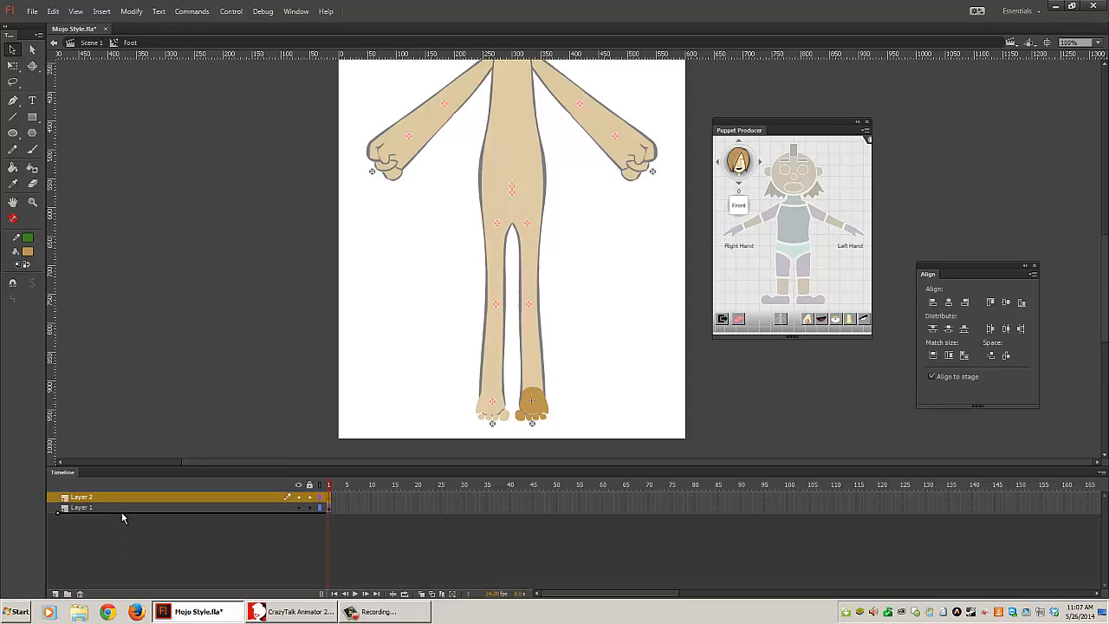
right_click(390, 325)
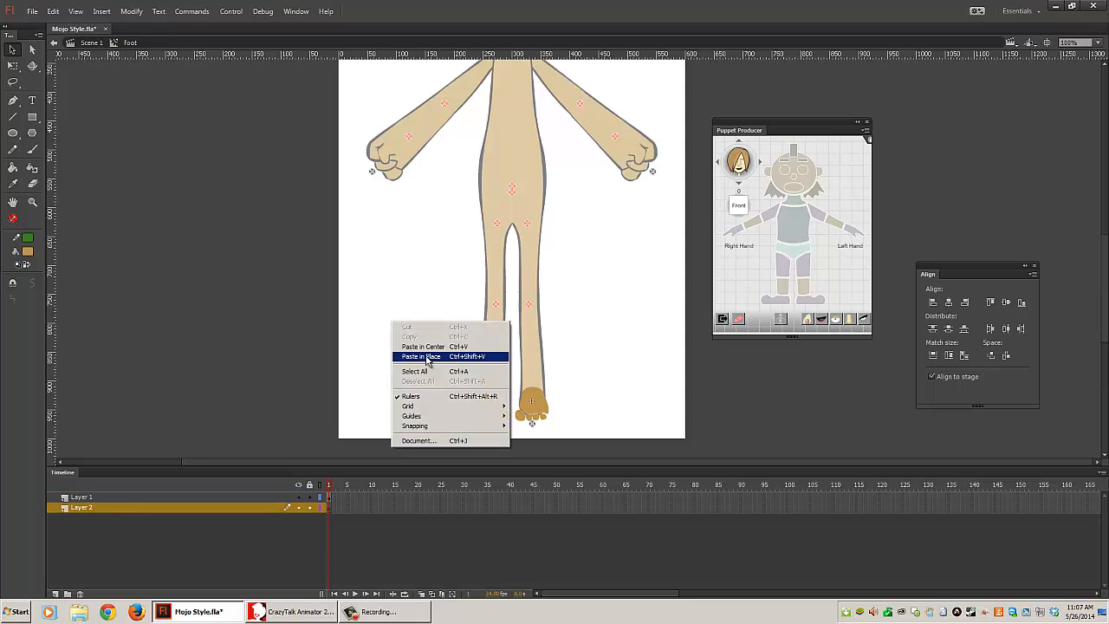
click(425, 356)
click(627, 337)
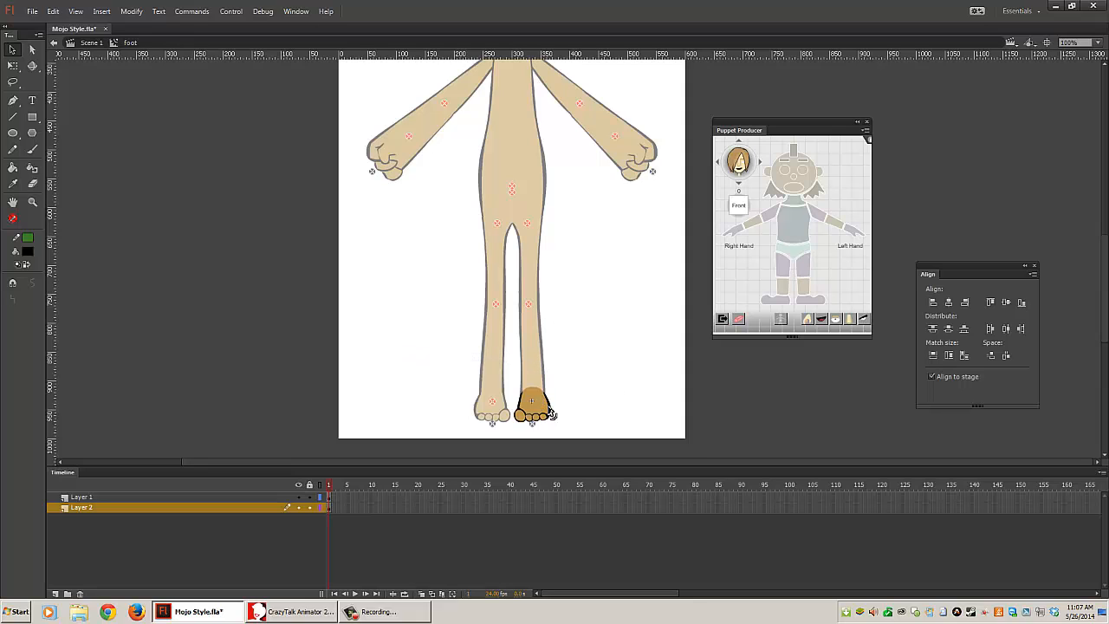
double_click(564, 391)
Test the other foot's layer separation by moving its skin fill sideways, undo the move, and return to the scene.
double_click(491, 412)
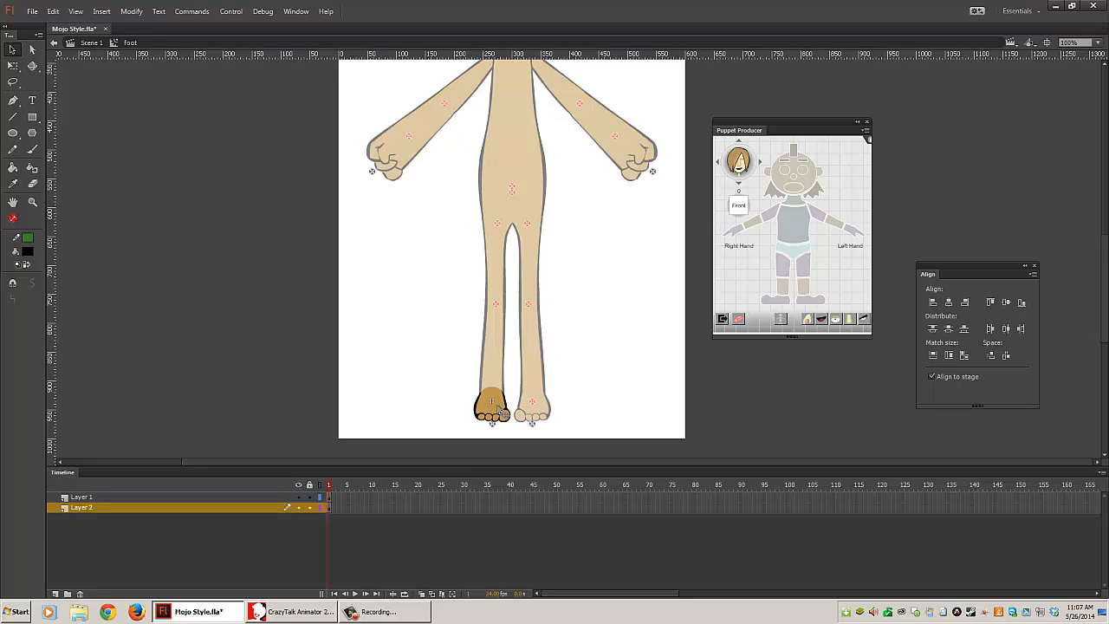
drag(499, 412, 480, 409)
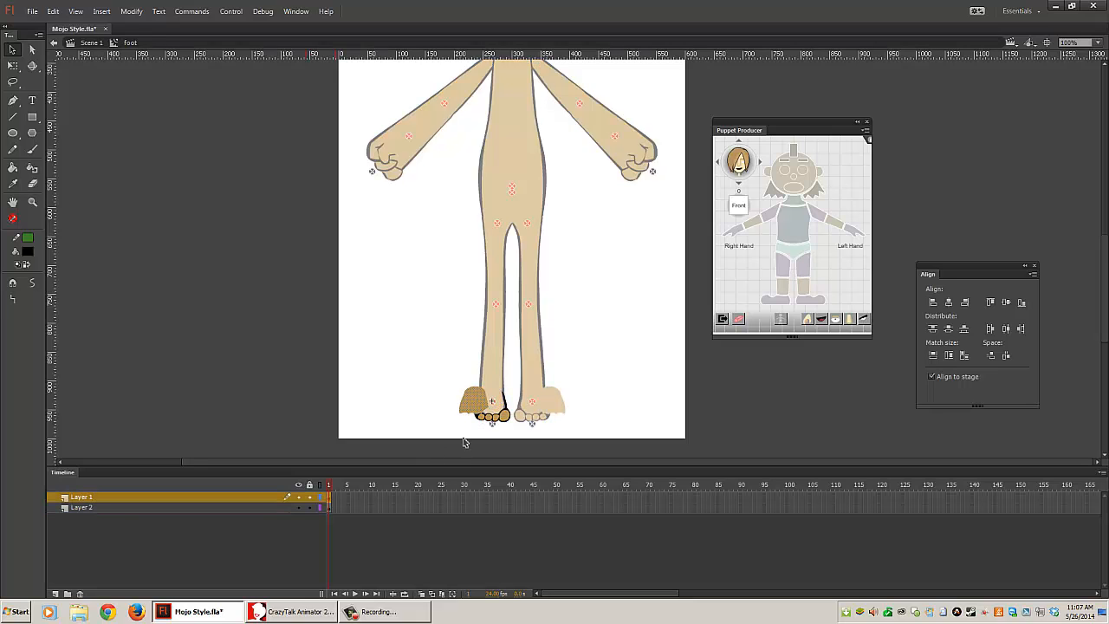
click(469, 444)
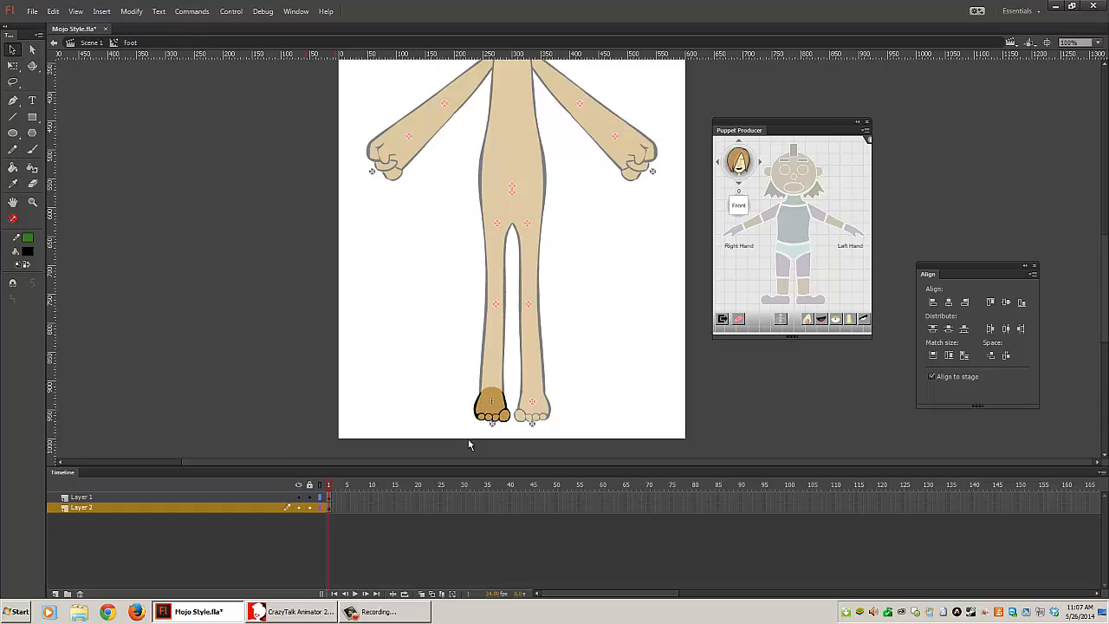
double_click(605, 357)
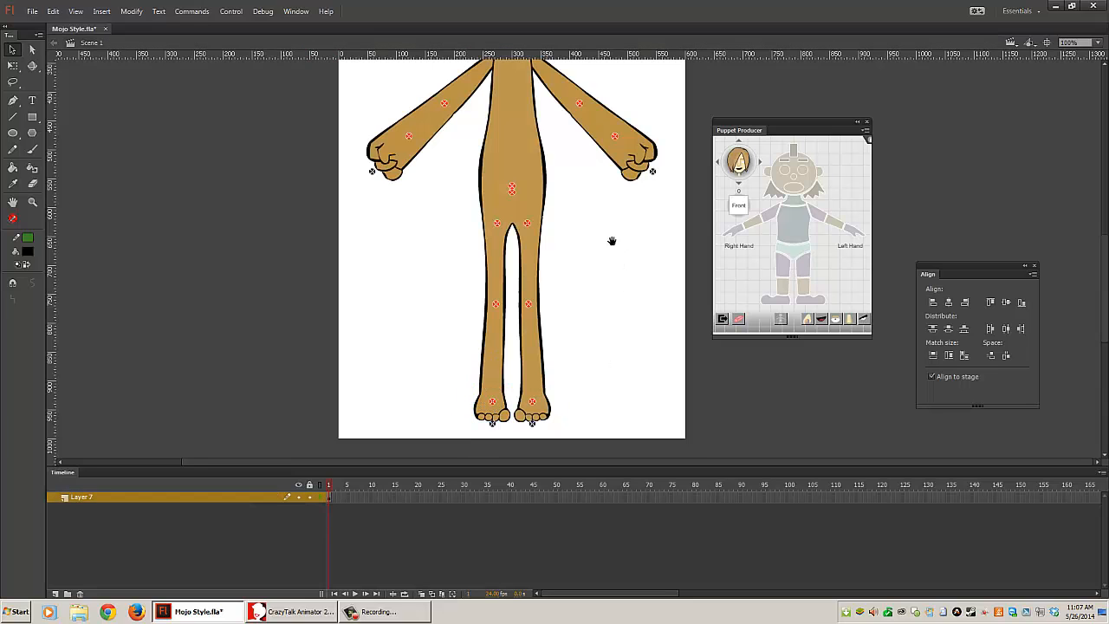
In the upper-arm symbol, move the skin fill from Layer 1 in place onto Layer 2 and return to the scene.
drag(612, 240, 546, 381)
double_click(551, 229)
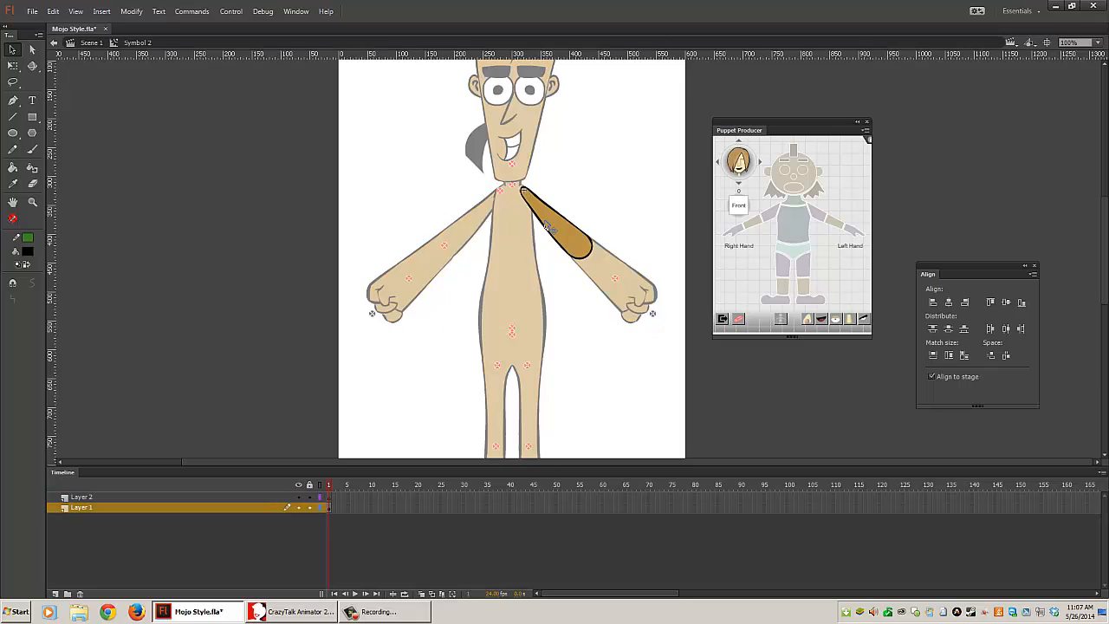
click(565, 228)
key(Delete)
click(330, 501)
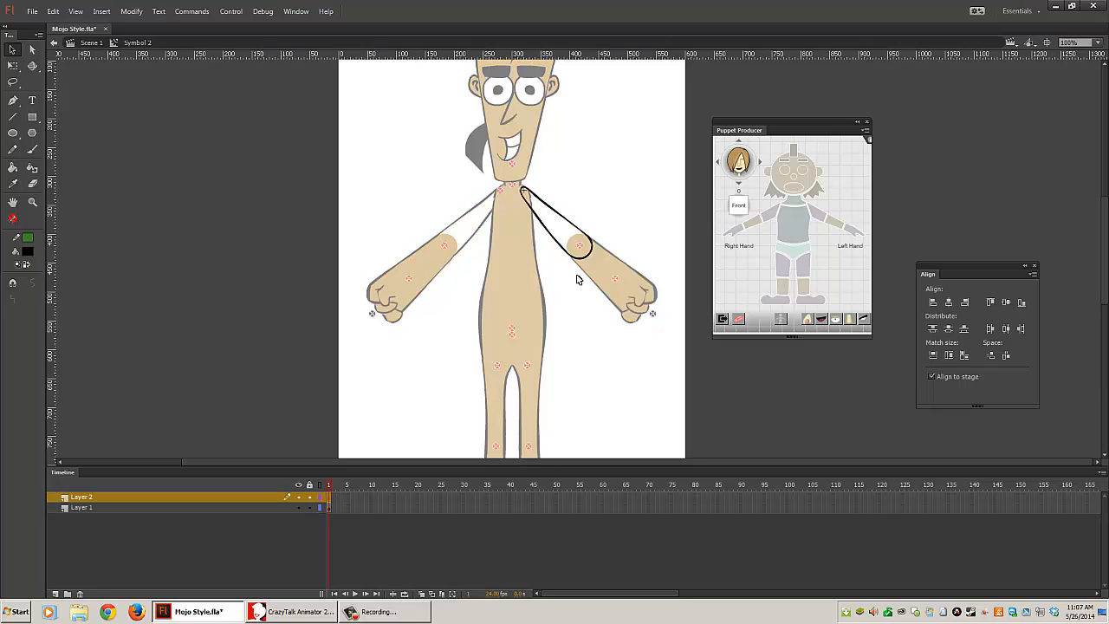
right_click(603, 192)
click(630, 226)
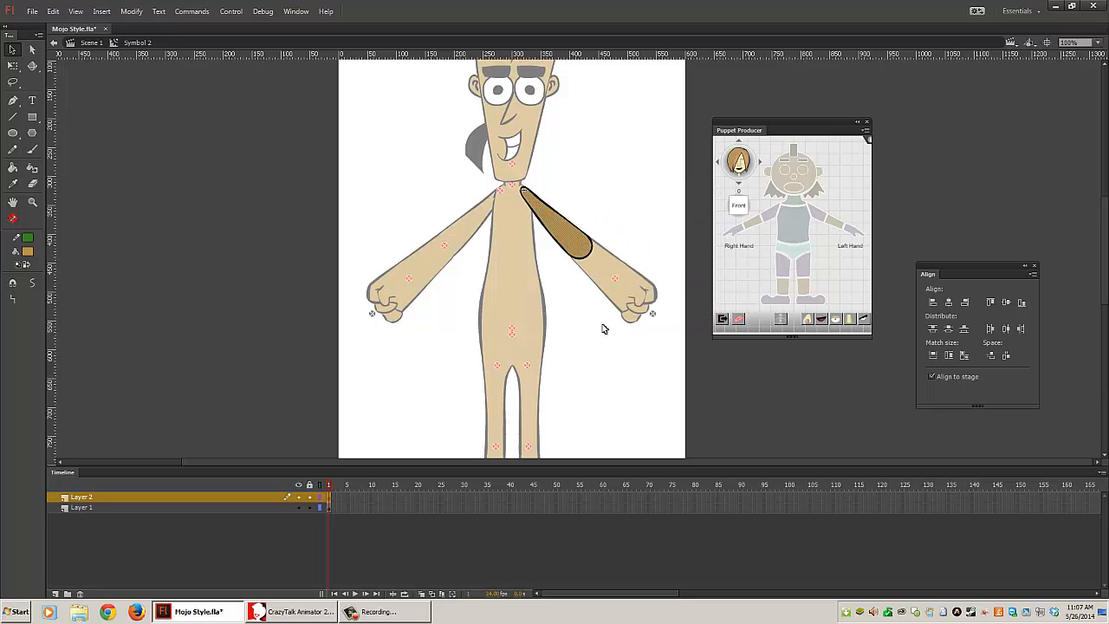
double_click(628, 237)
In the forearm symbol, cut the skin fill, paste it in place on a new layer above, and return to the scene.
double_click(606, 264)
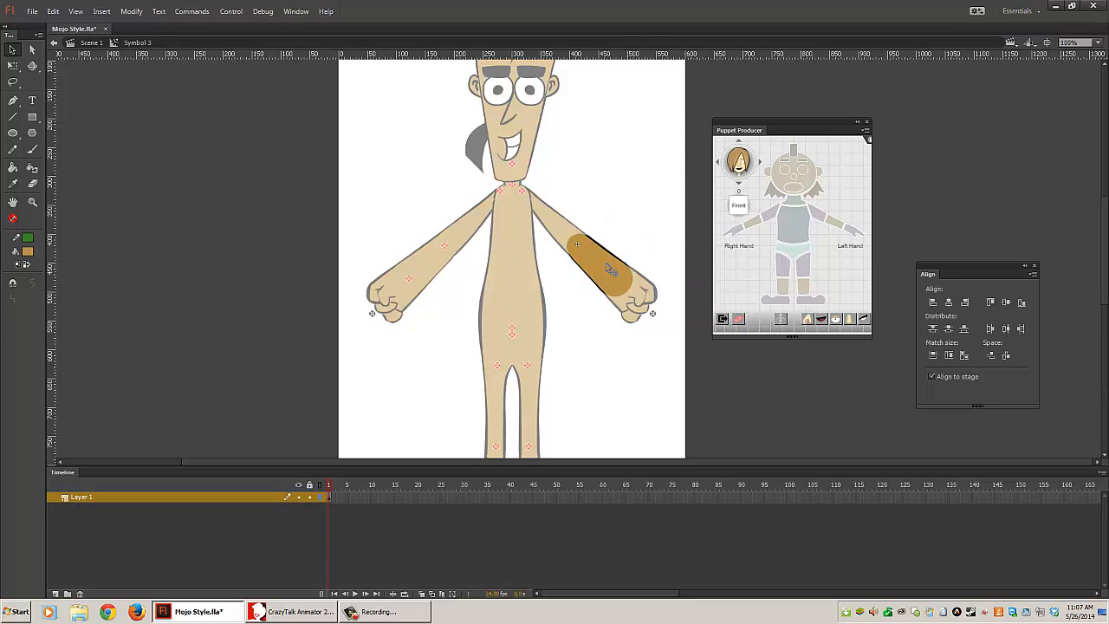
click(611, 271)
key(Delete)
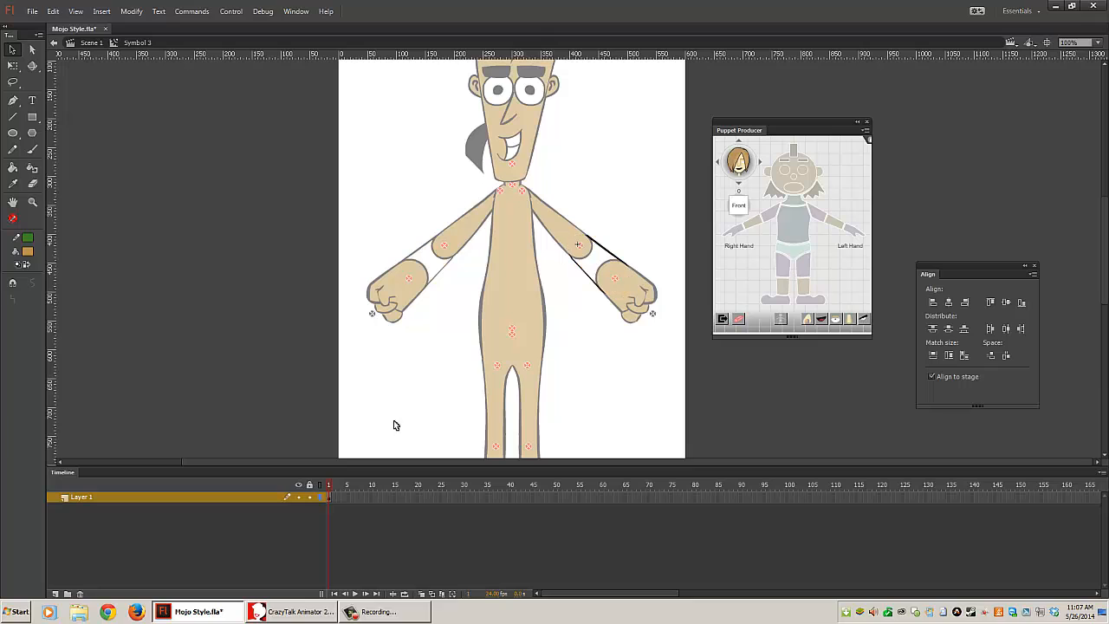
click(55, 594)
right_click(595, 315)
click(637, 357)
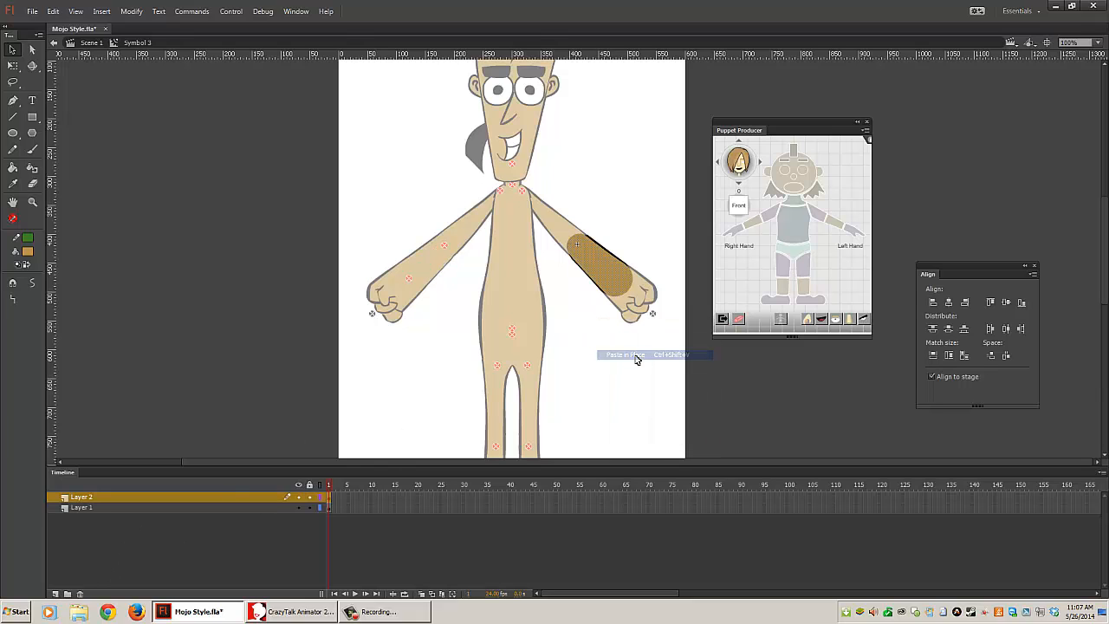
double_click(597, 347)
In the nested hand 01 symbol, cut the skin fill, paste it in place on a new layer, and return to the scene.
double_click(650, 305)
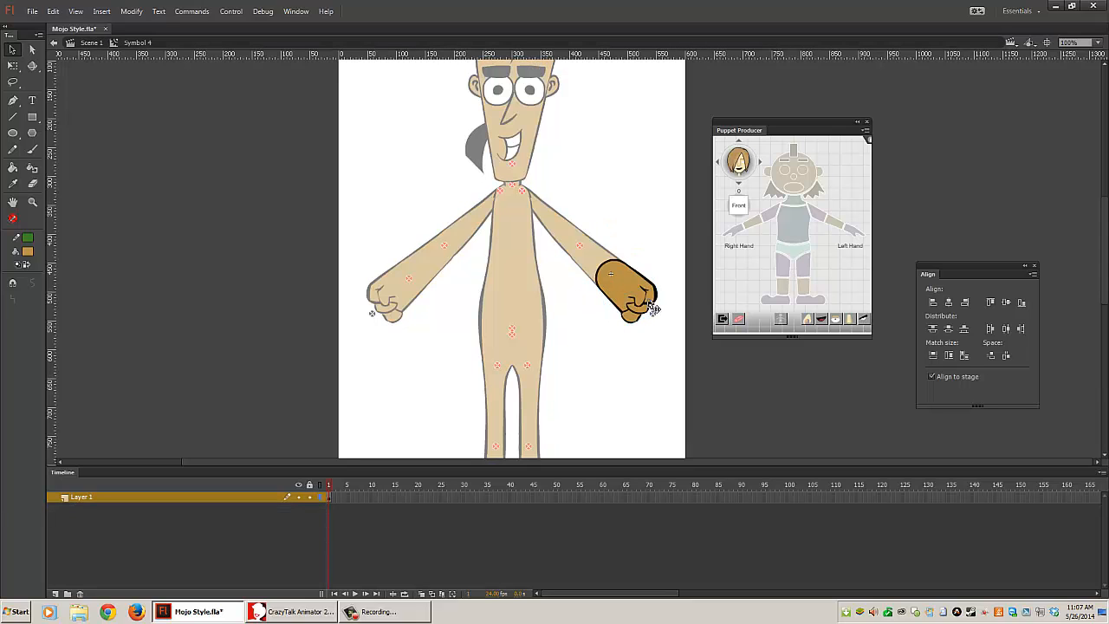
click(642, 300)
double_click(642, 300)
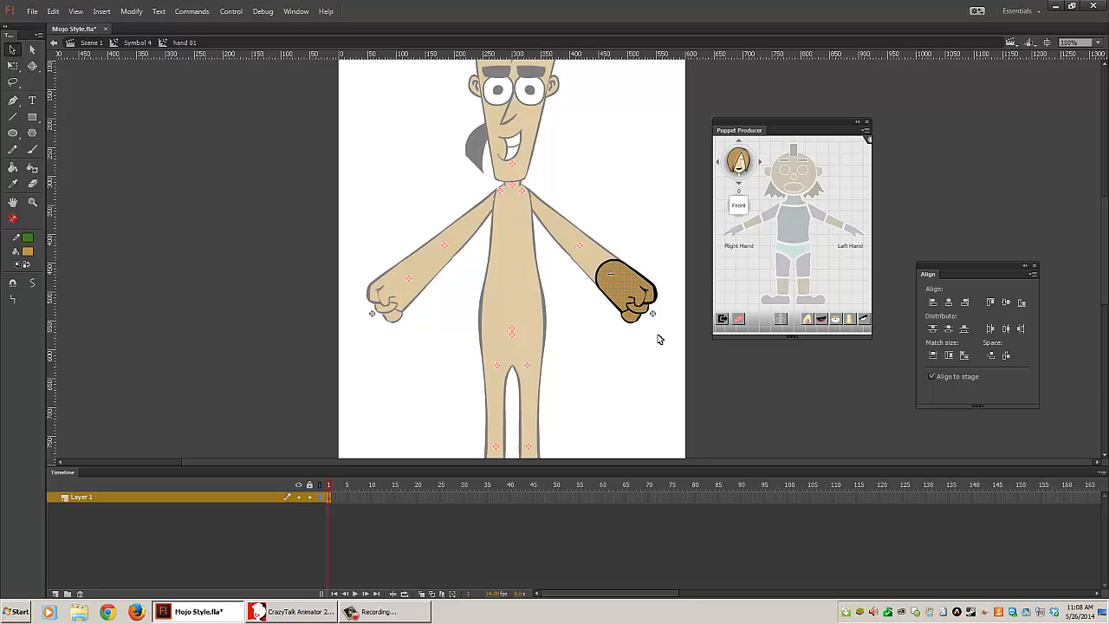
key(Delete)
click(55, 593)
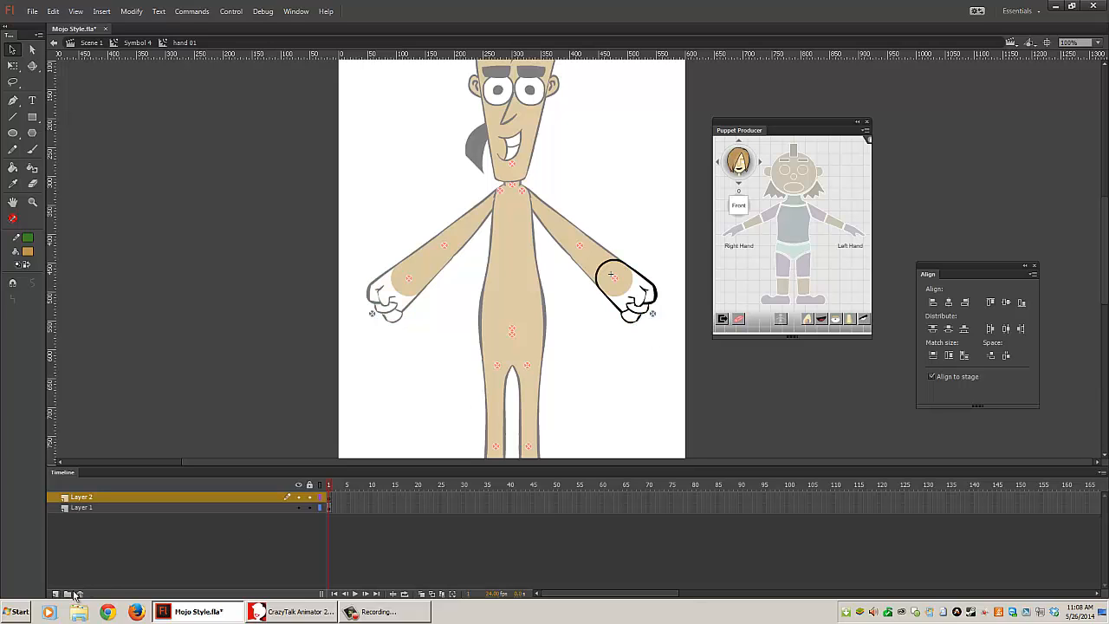
right_click(253, 363)
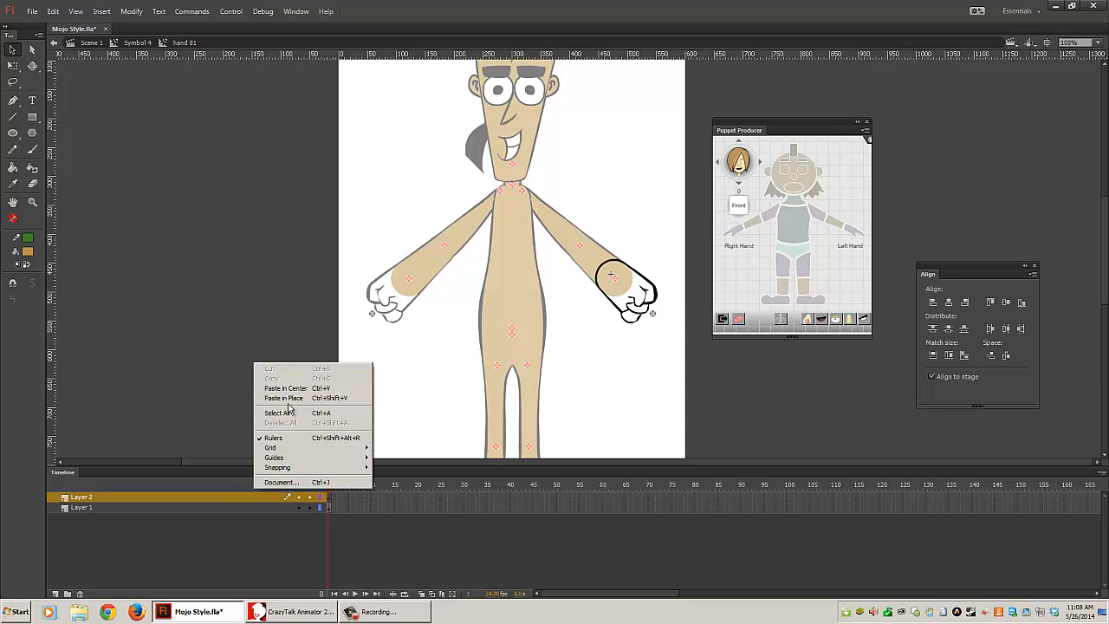
click(287, 399)
double_click(395, 392)
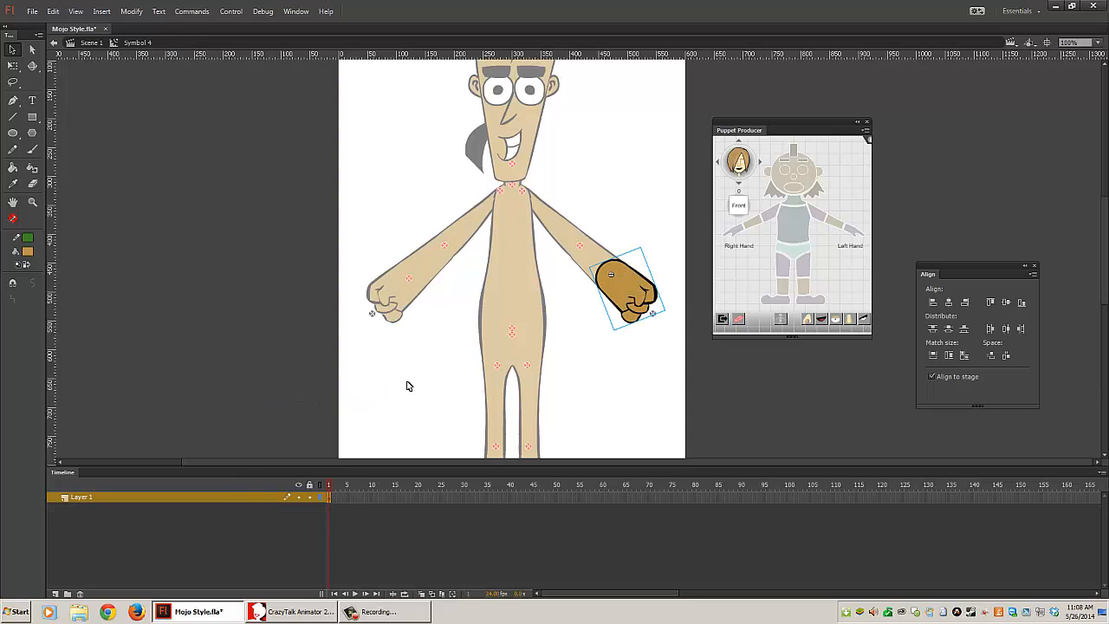
double_click(572, 174)
Open the neck symbol to check how its fill and outline layers are separated, and return to the scene.
click(520, 185)
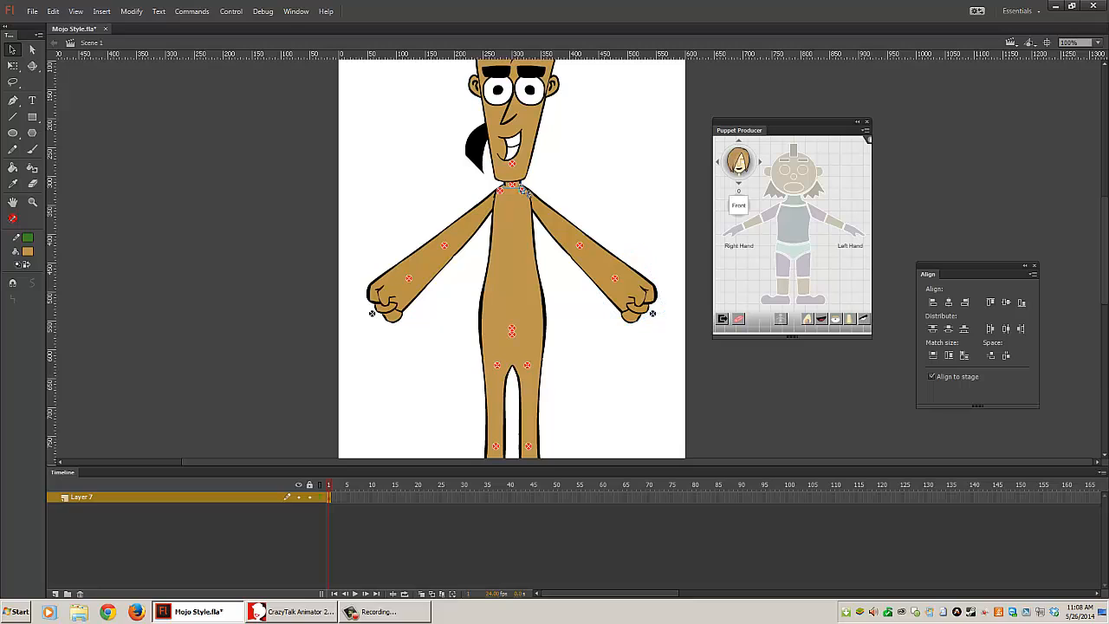
double_click(521, 189)
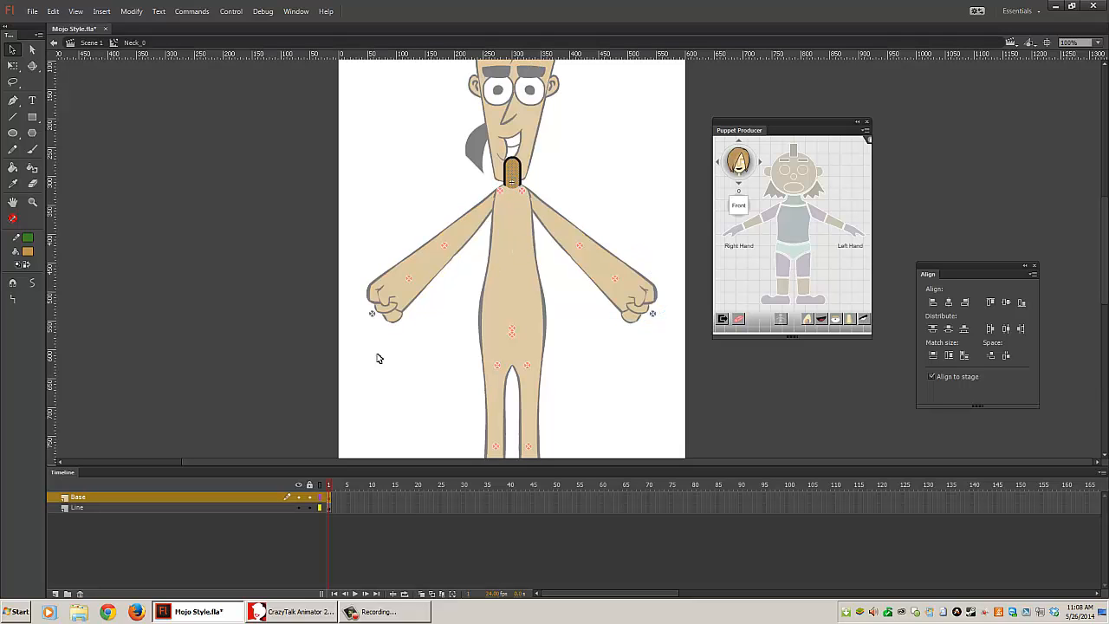
double_click(424, 417)
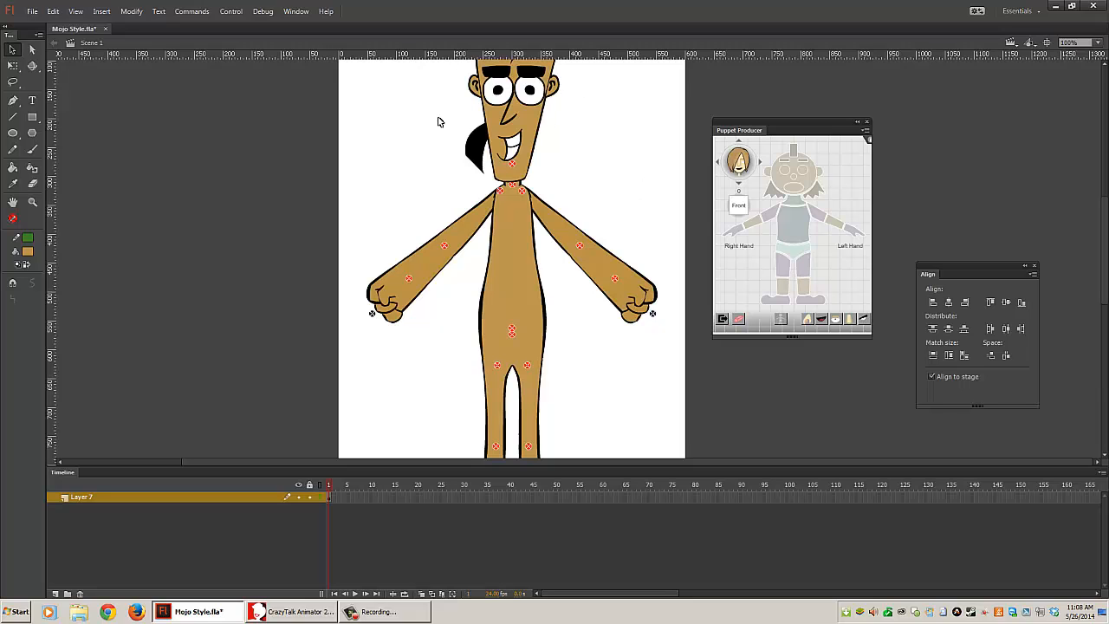
Export the puppet as the SWF movie Mojo Style.swf in the Character Design folder.
drag(631, 202, 623, 139)
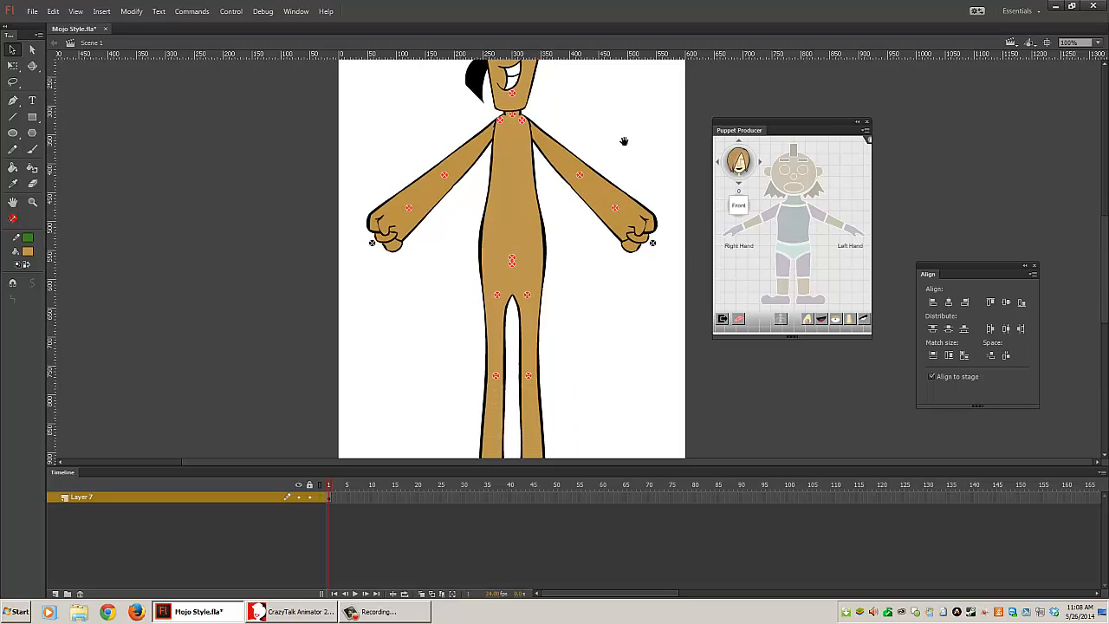
drag(615, 314, 608, 235)
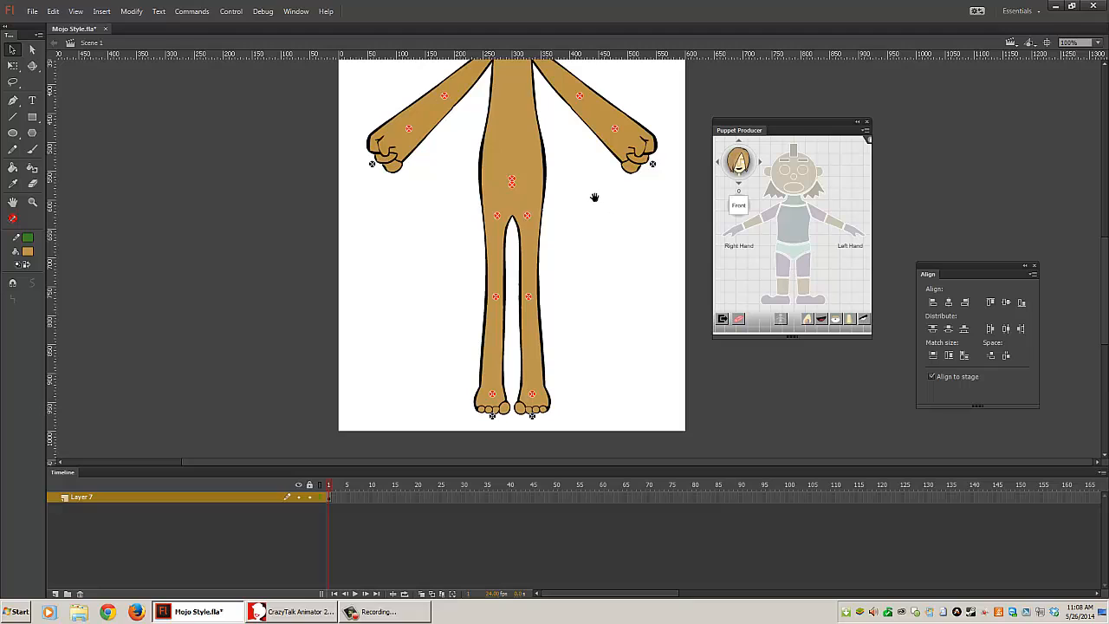
scroll(594, 198, up, 3)
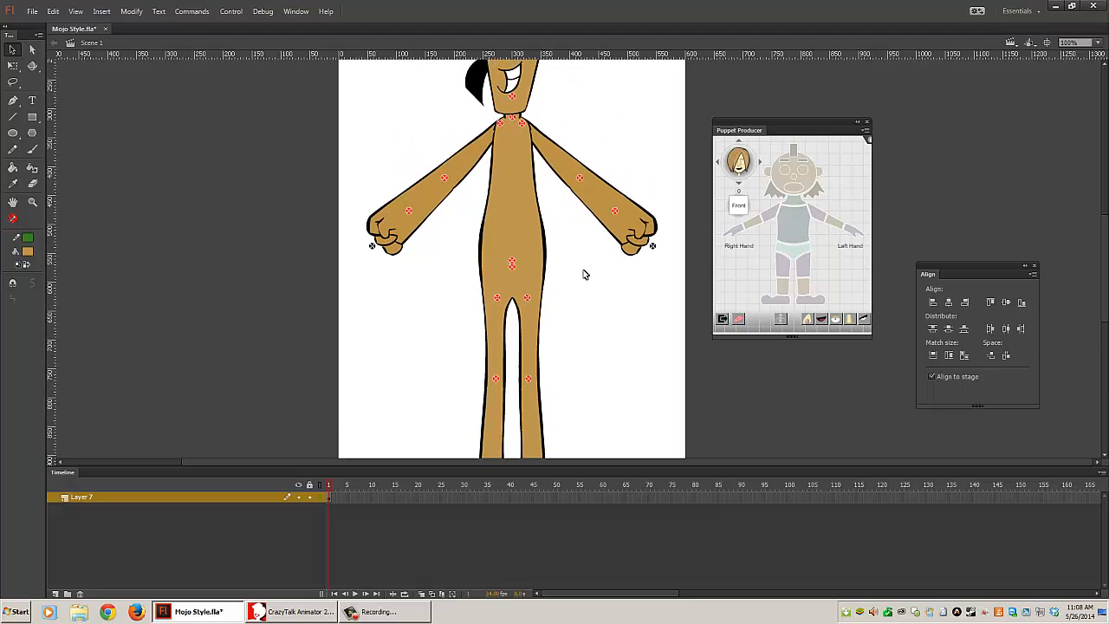
drag(593, 291, 589, 238)
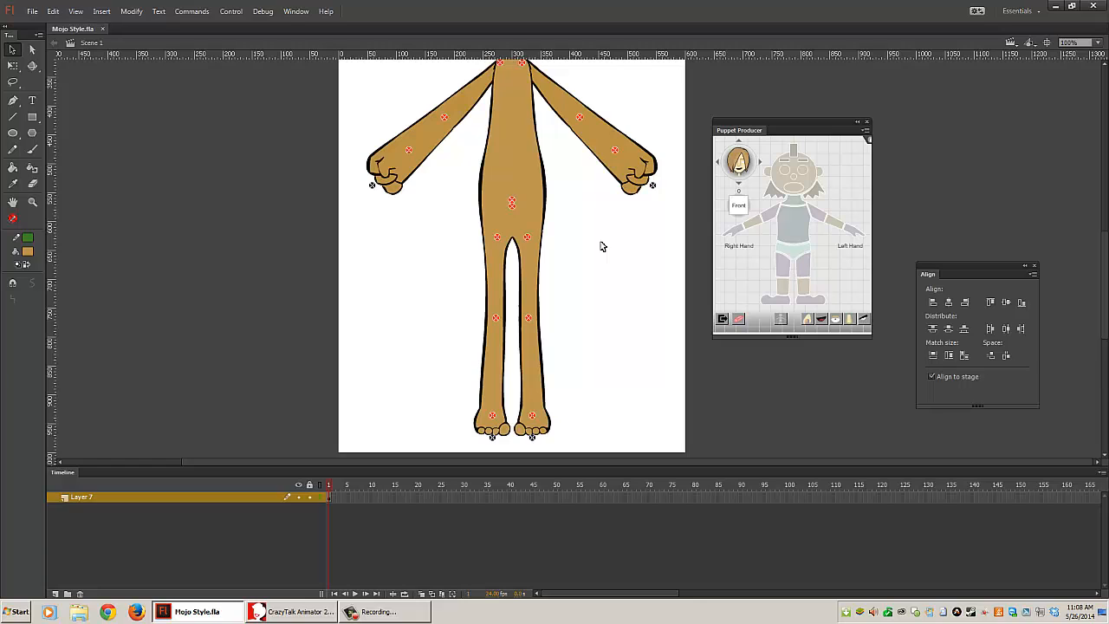
key(ctrl+alt+shift+s)
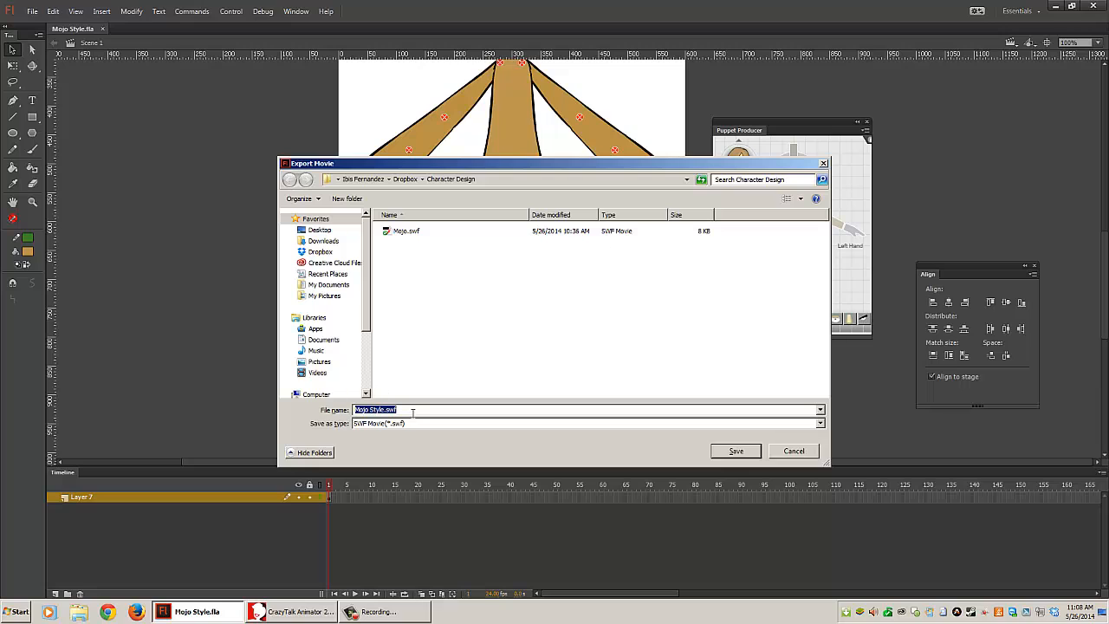
click(737, 452)
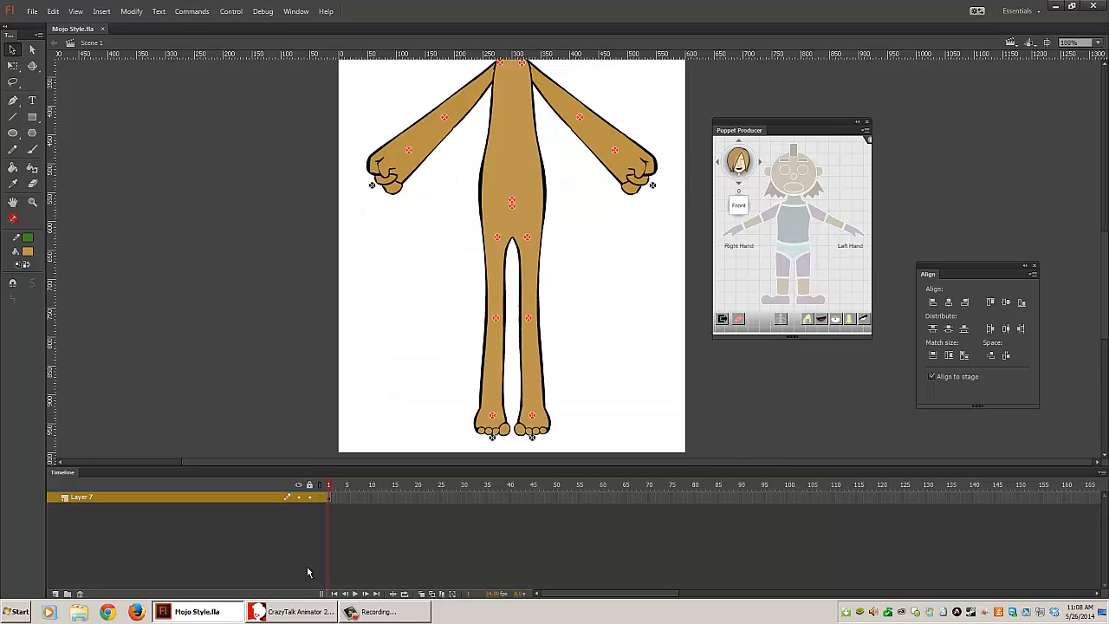
Switch to CrazyTalk Animator 2, maximize its window, and add the Dummy character template to the stage.
click(306, 615)
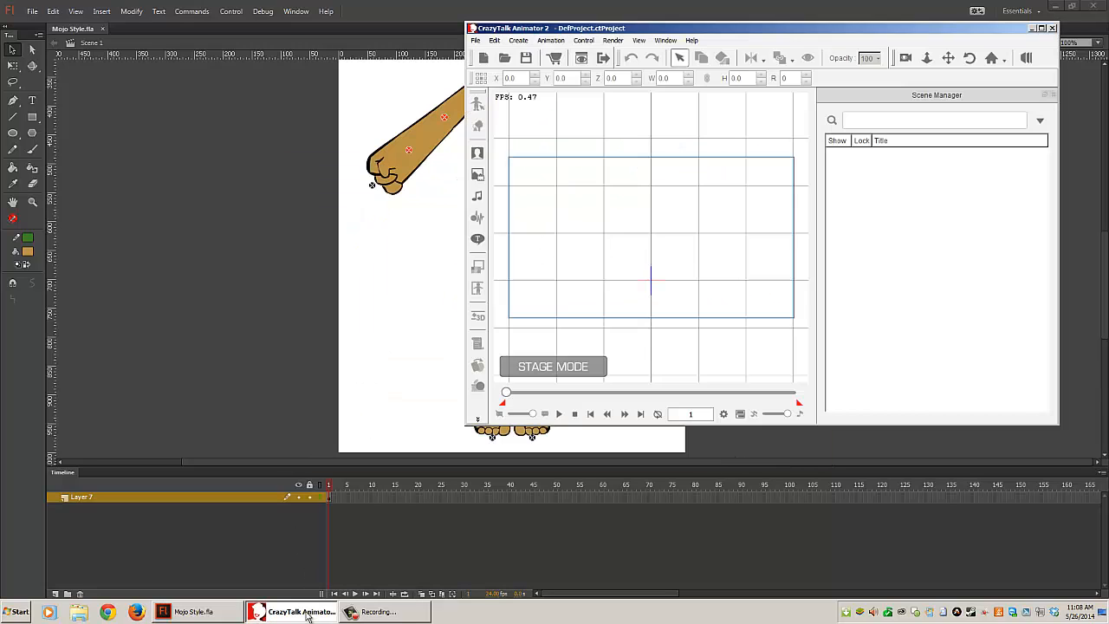
double_click(691, 33)
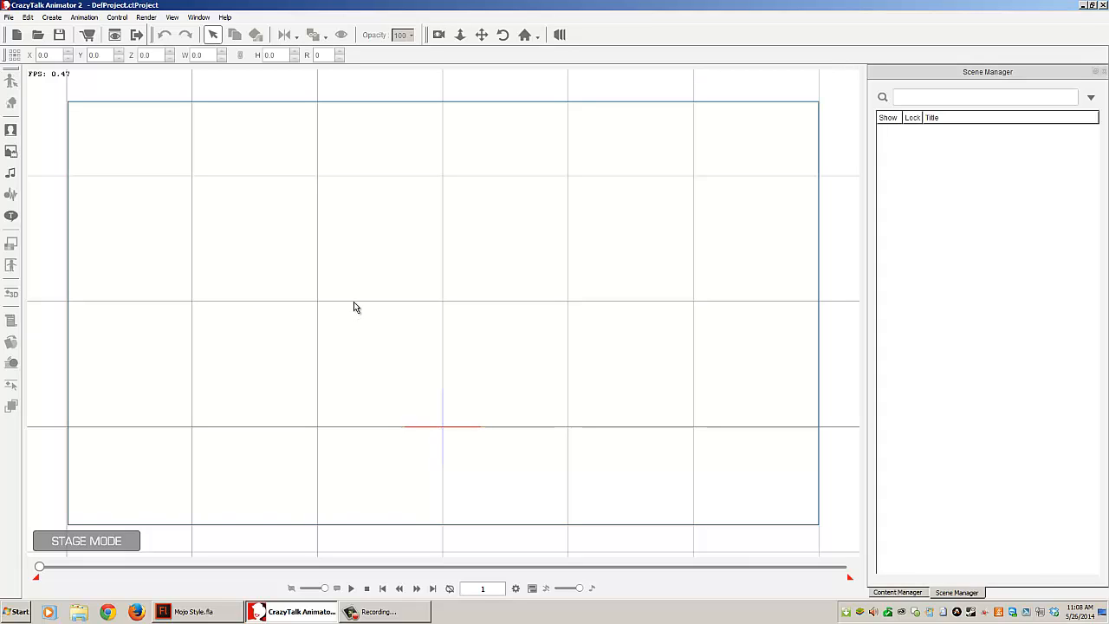
key(F5)
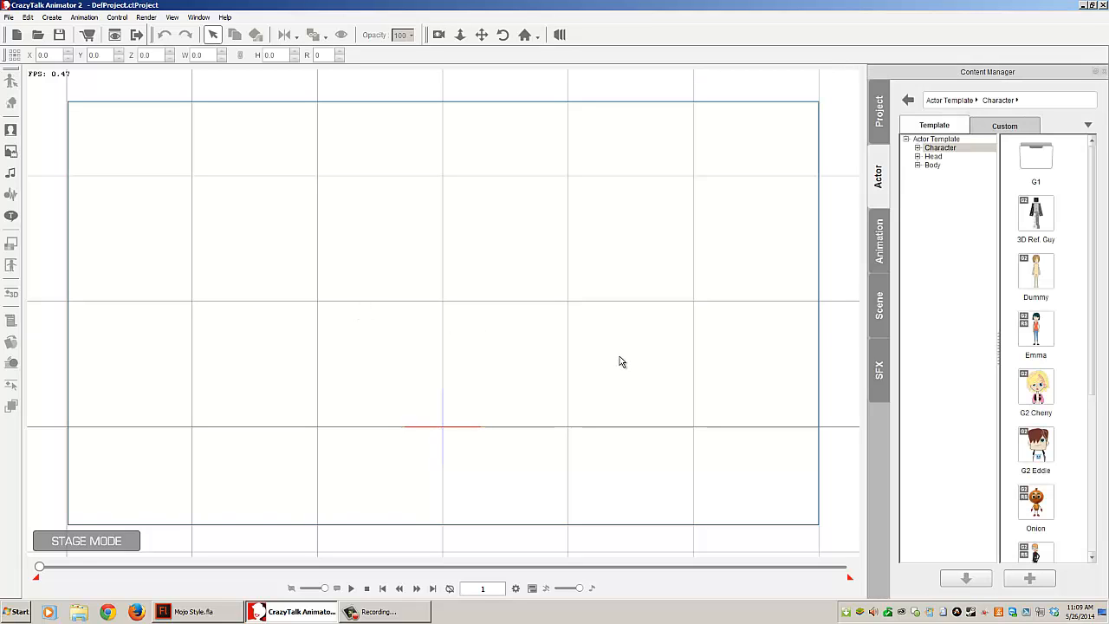
click(1034, 276)
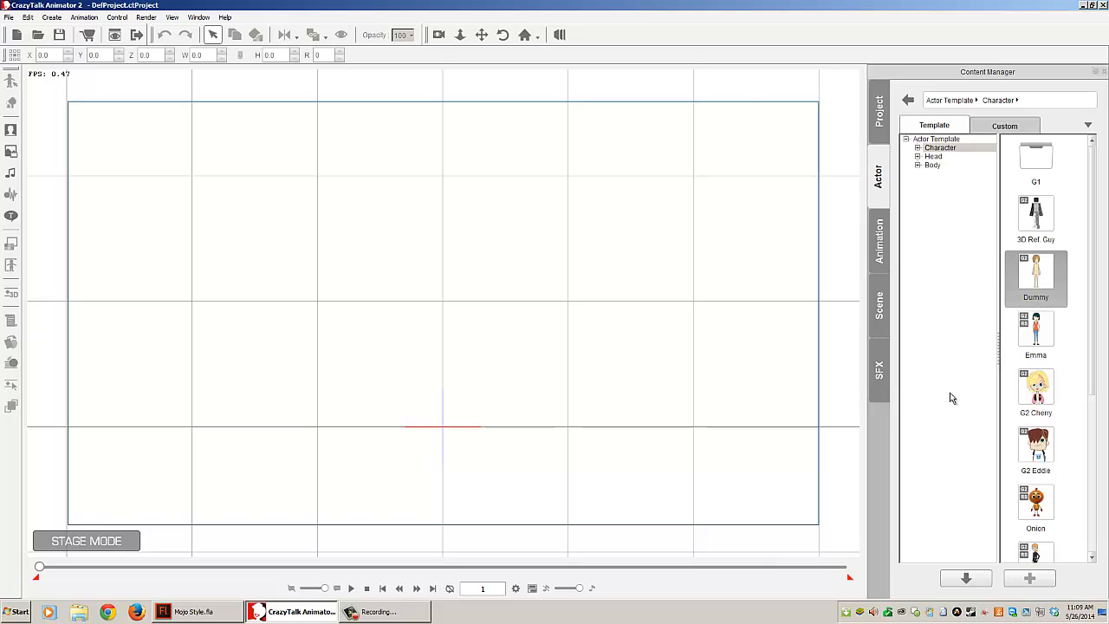
click(964, 581)
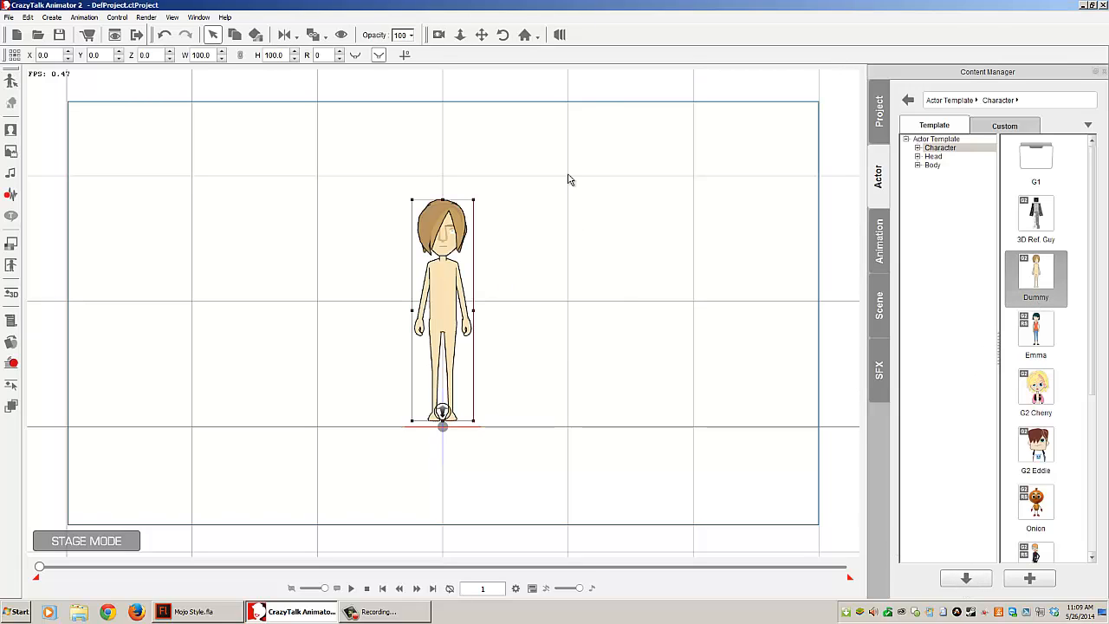
Open the dummy in Composer mode, replace its artwork with Mojo Style.swf, and close the Flash Replace report.
click(8, 83)
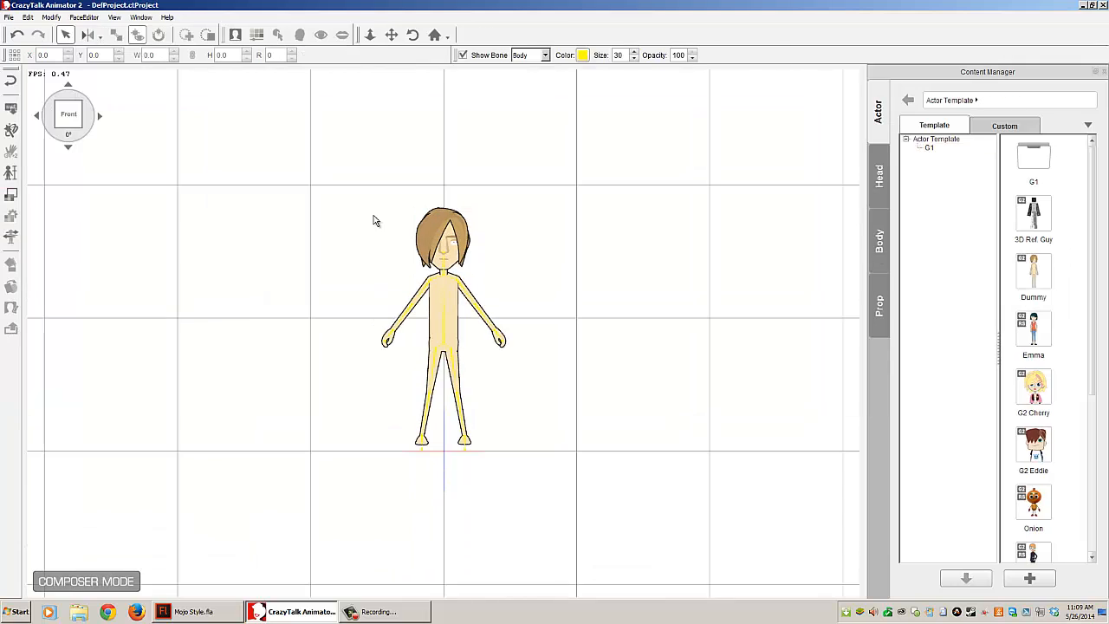
click(10, 110)
click(432, 231)
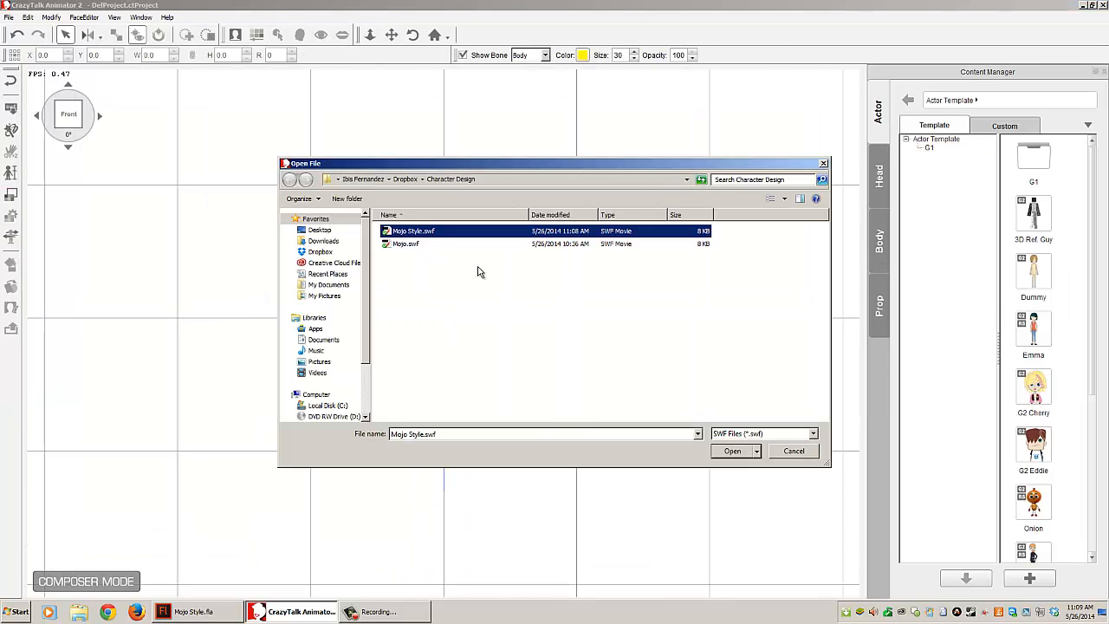
click(732, 451)
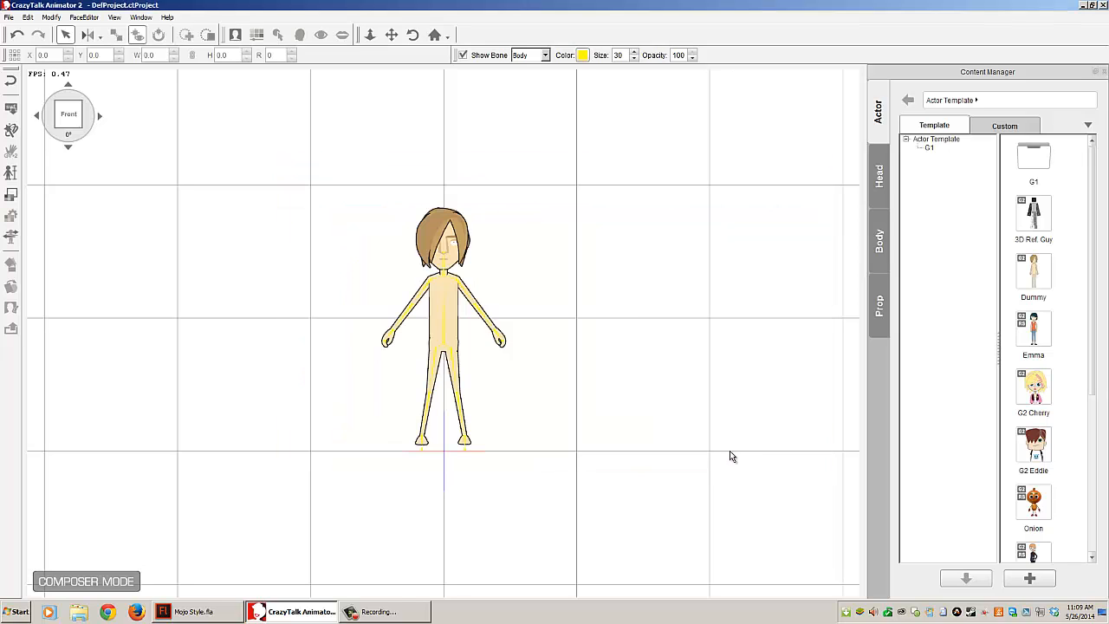
click(537, 421)
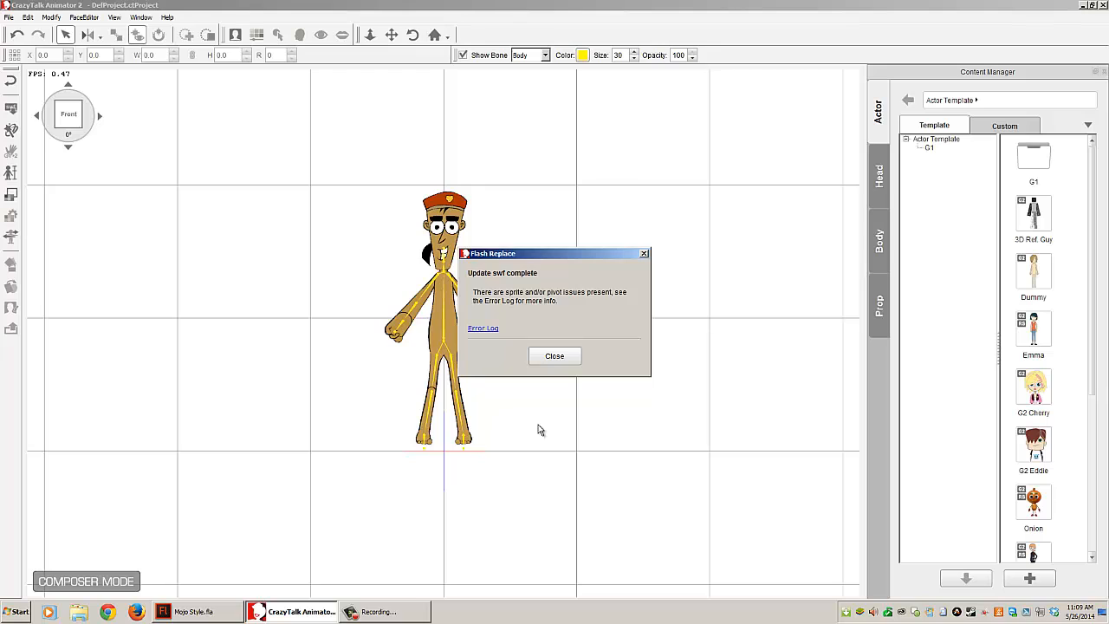
click(555, 355)
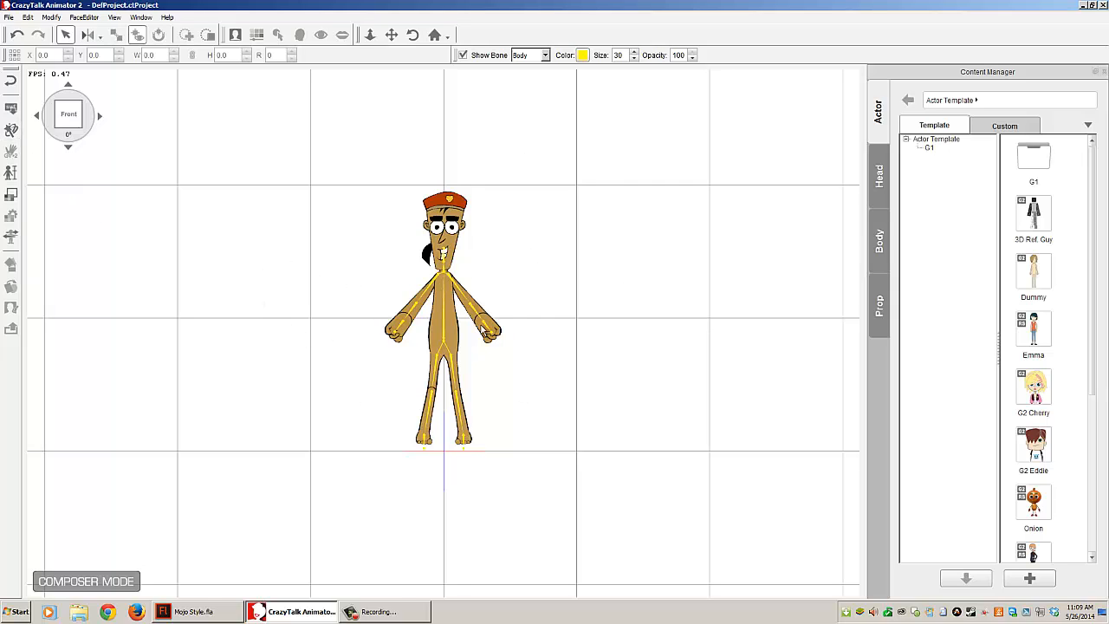
Recalculate the sprite layers and joint masks for all other angles from the frontal settings.
click(11, 130)
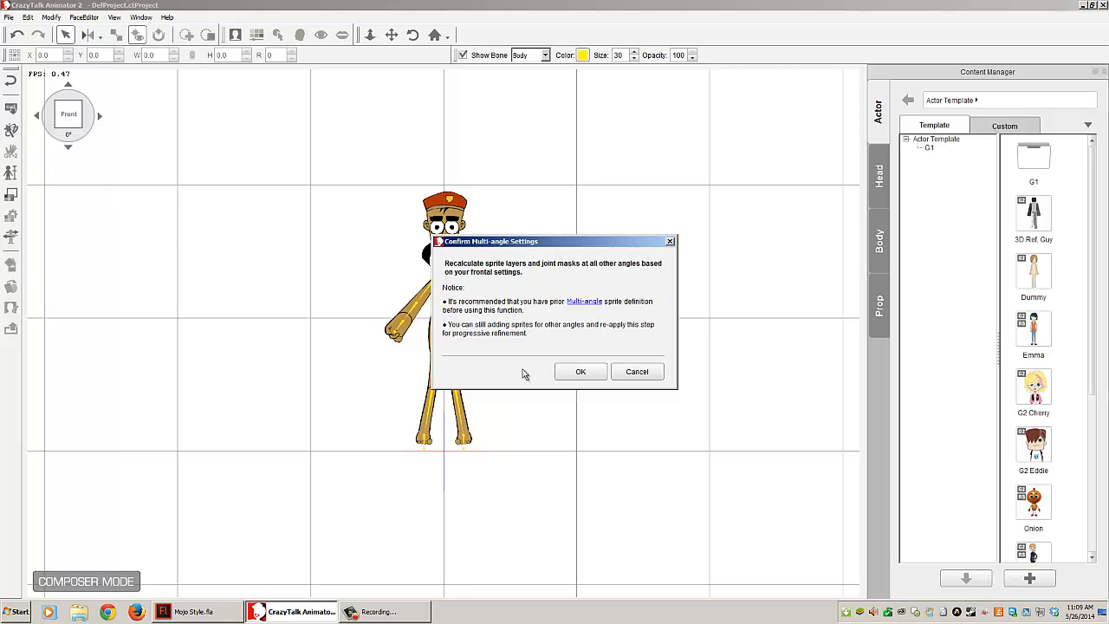
click(579, 372)
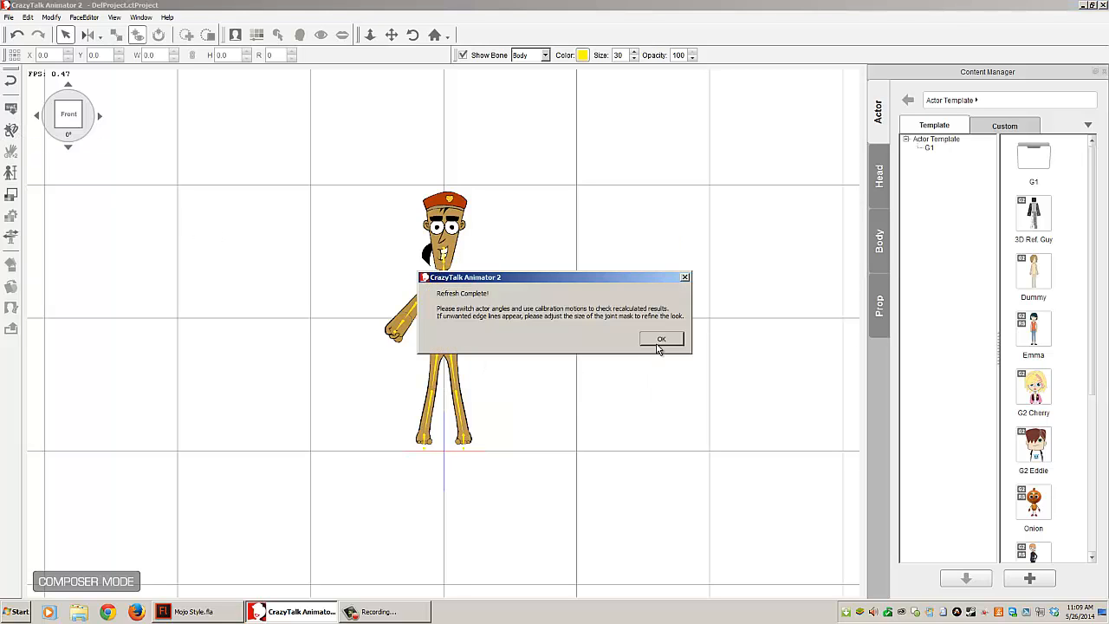
click(658, 343)
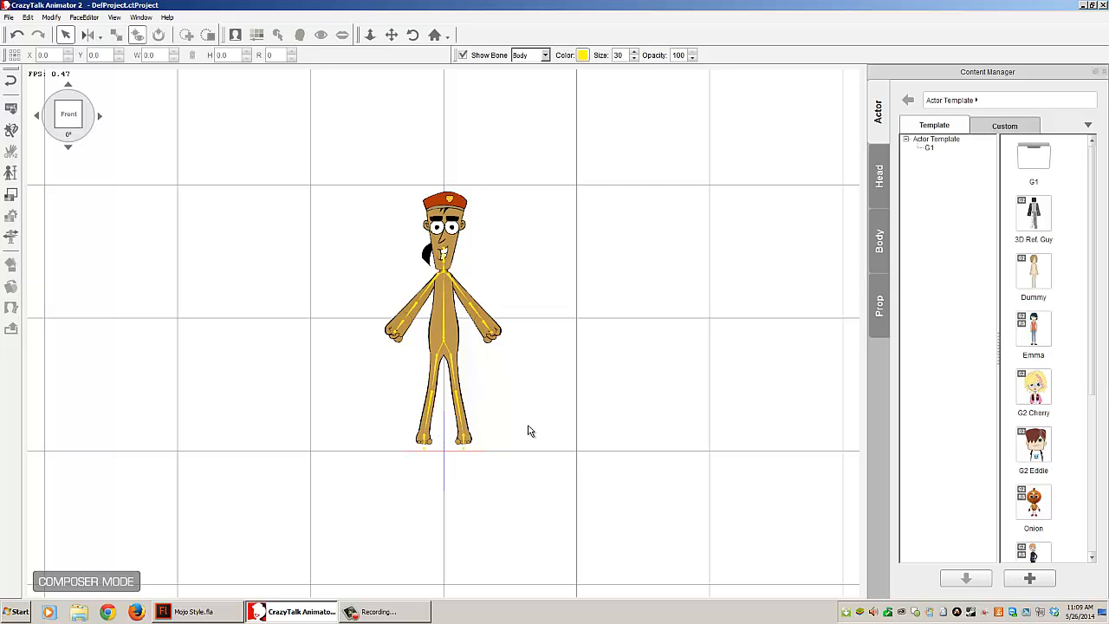
Select the puppet's upper torso and open it for vector grouping, accepting the loss of the current Render Style data.
click(456, 325)
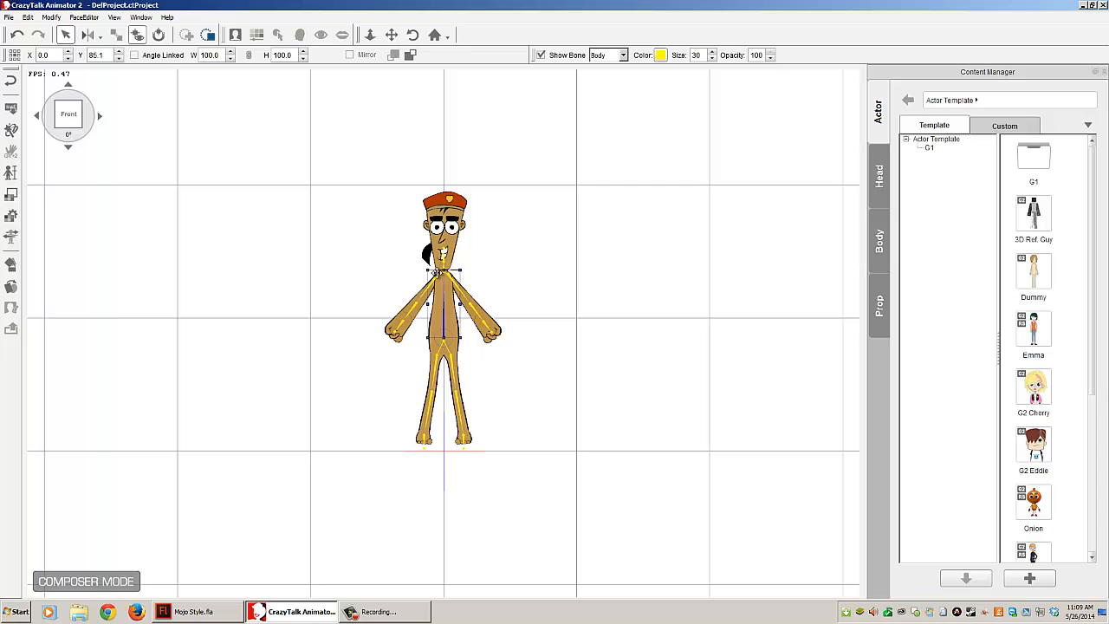
click(371, 36)
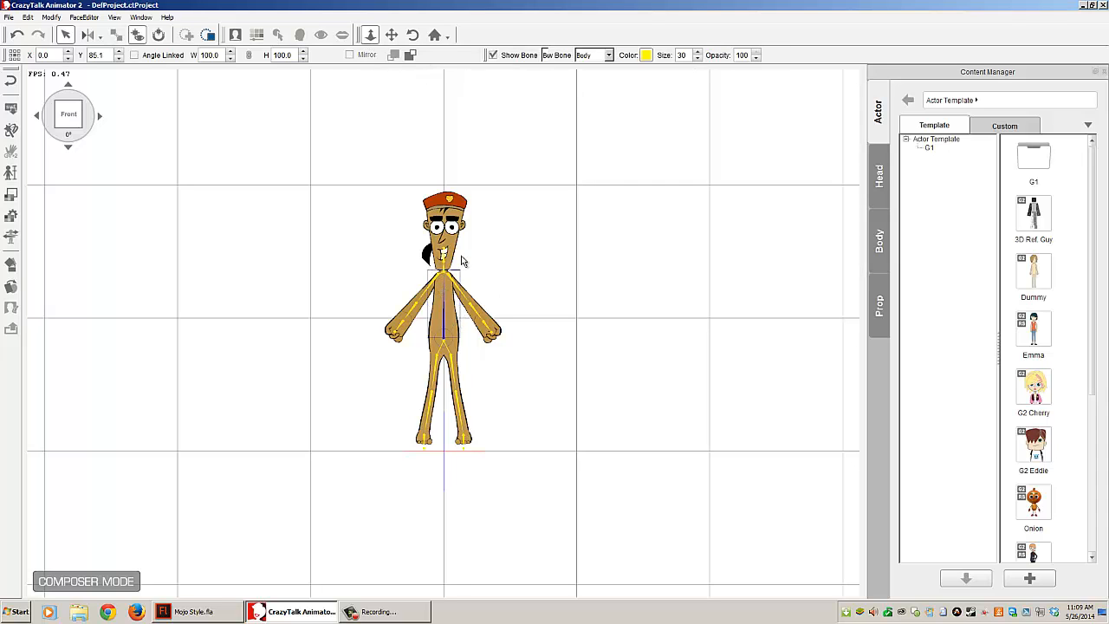
drag(497, 369, 466, 122)
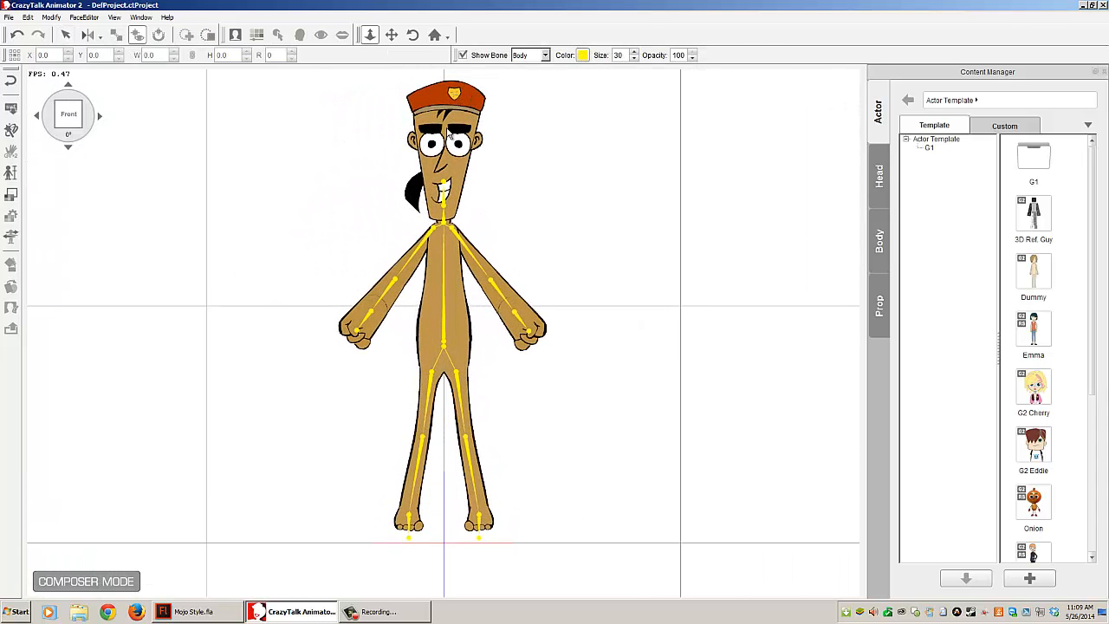
click(65, 34)
click(444, 292)
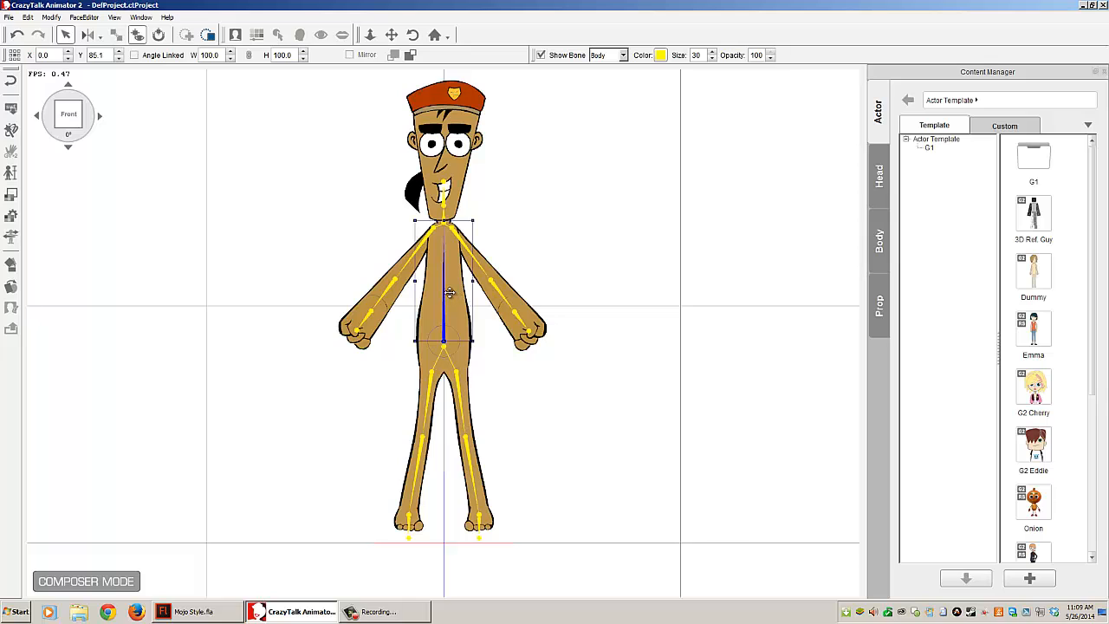
click(11, 217)
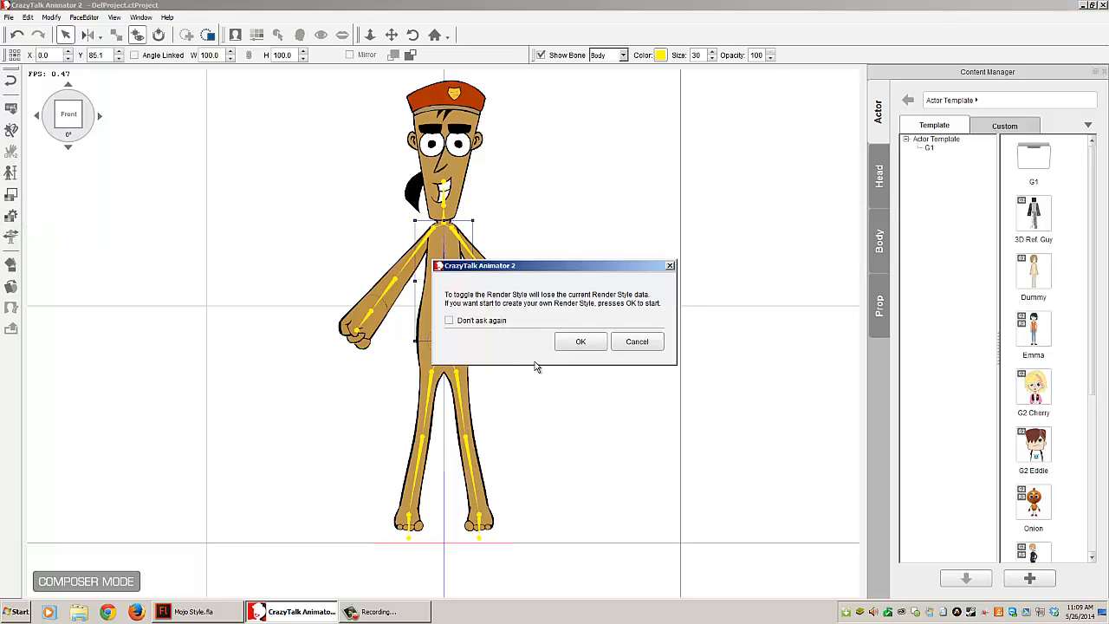
click(579, 344)
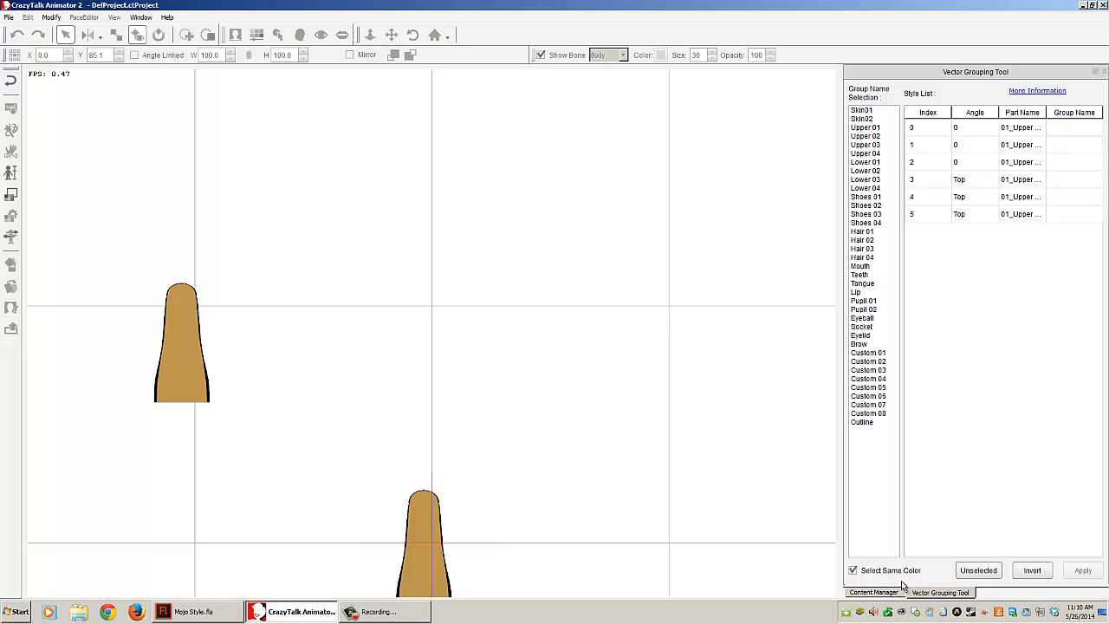
Assign the upper torso's styles 0 and 3 to Outline and styles 1, 2, 4 and 5 to Skin01, and close the Vector Grouping Tool.
click(925, 129)
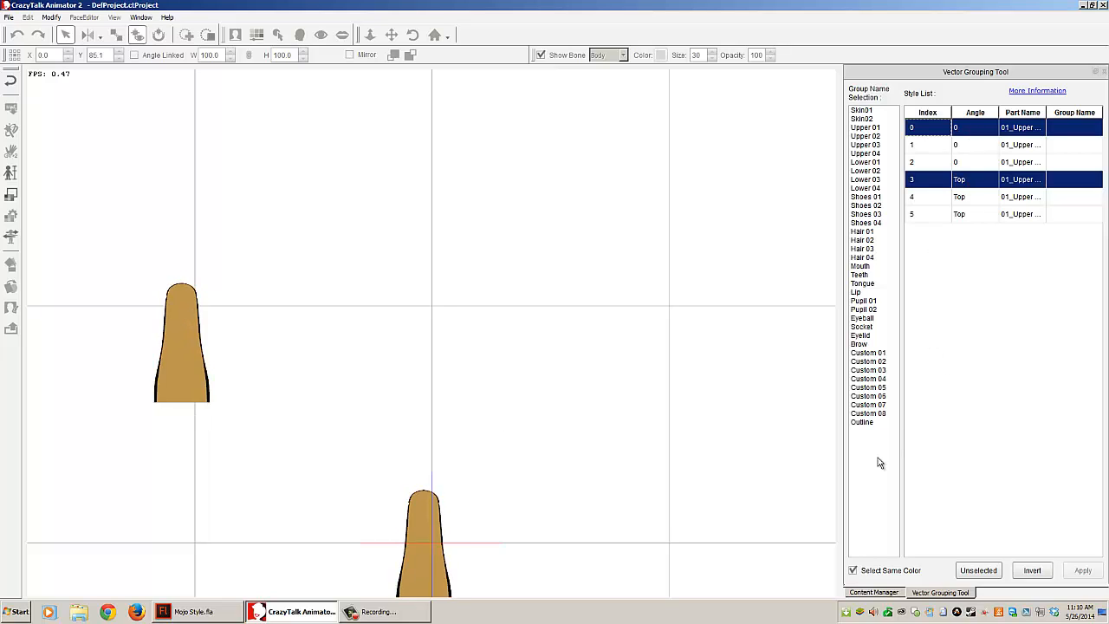
click(867, 424)
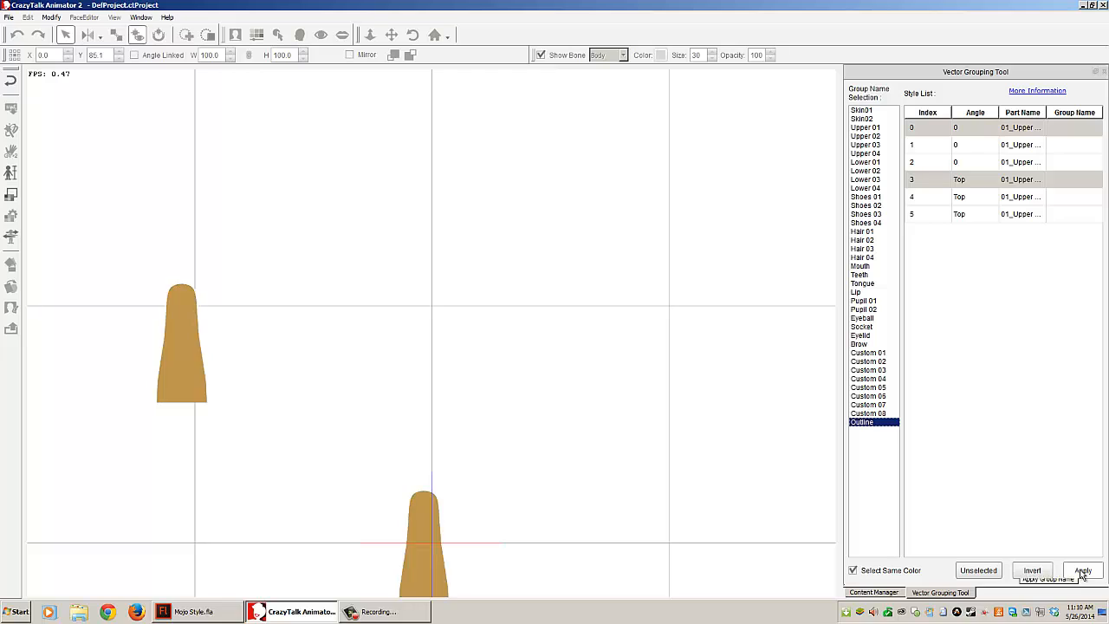
click(1082, 572)
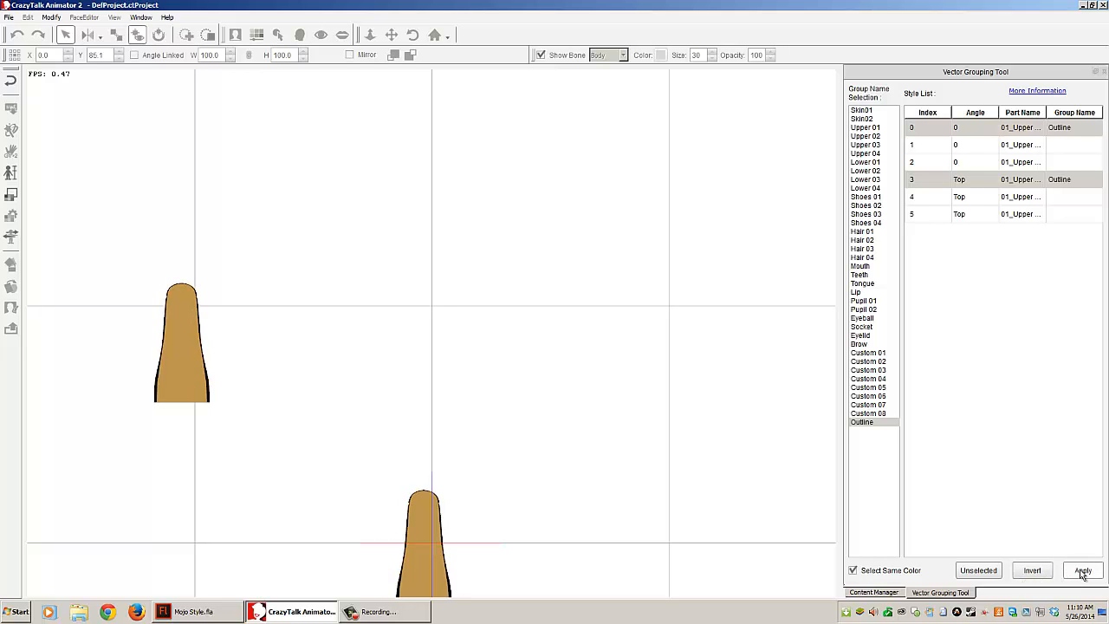
click(934, 153)
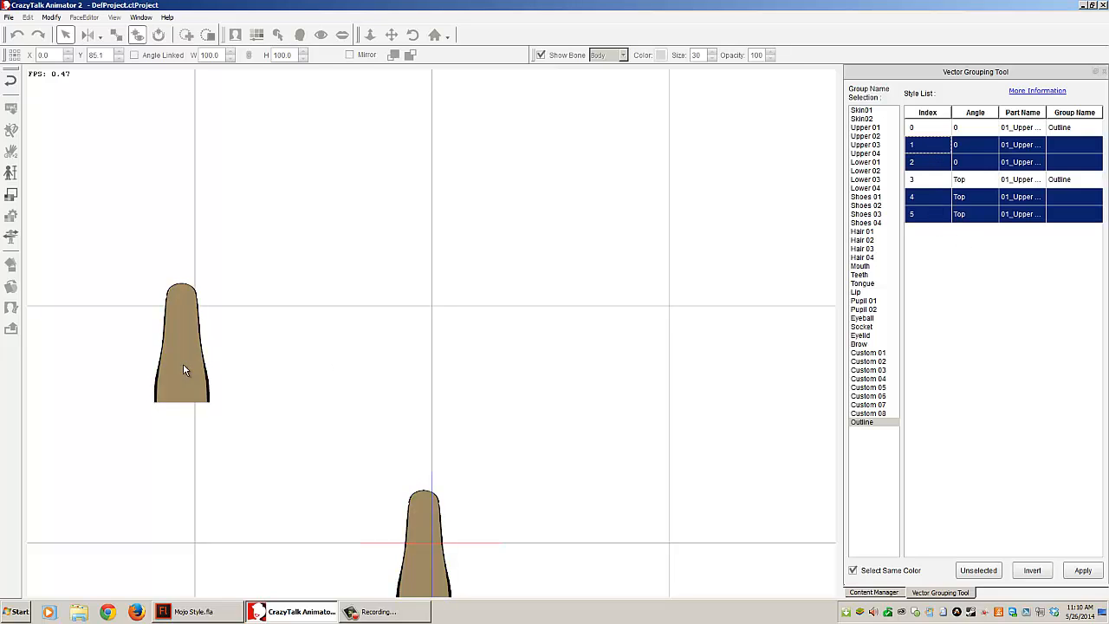
click(868, 111)
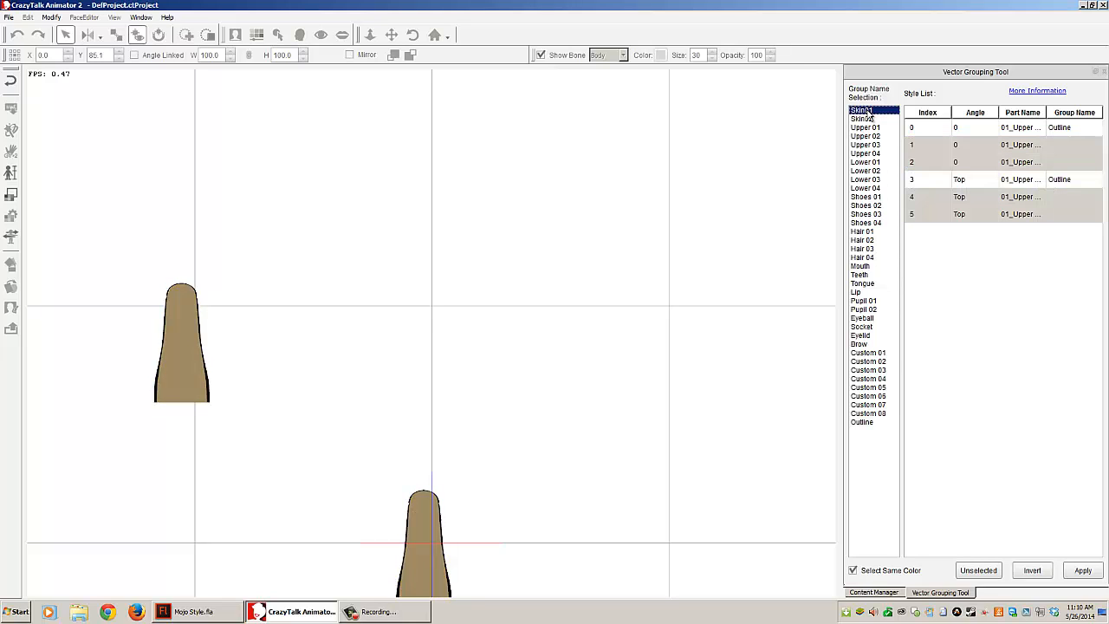
click(1083, 570)
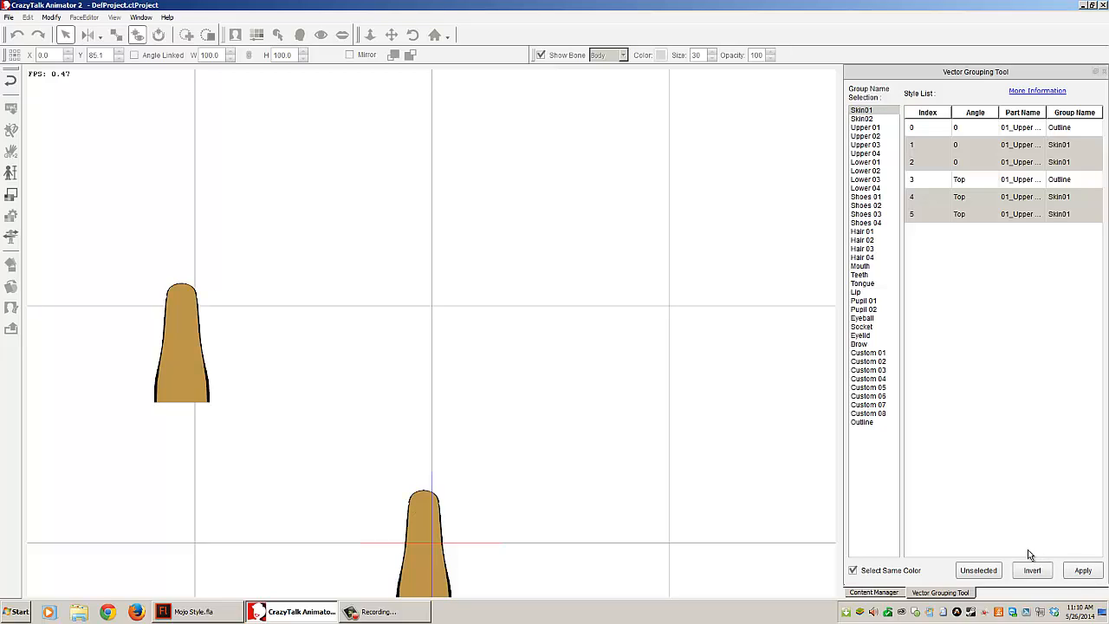
click(1104, 73)
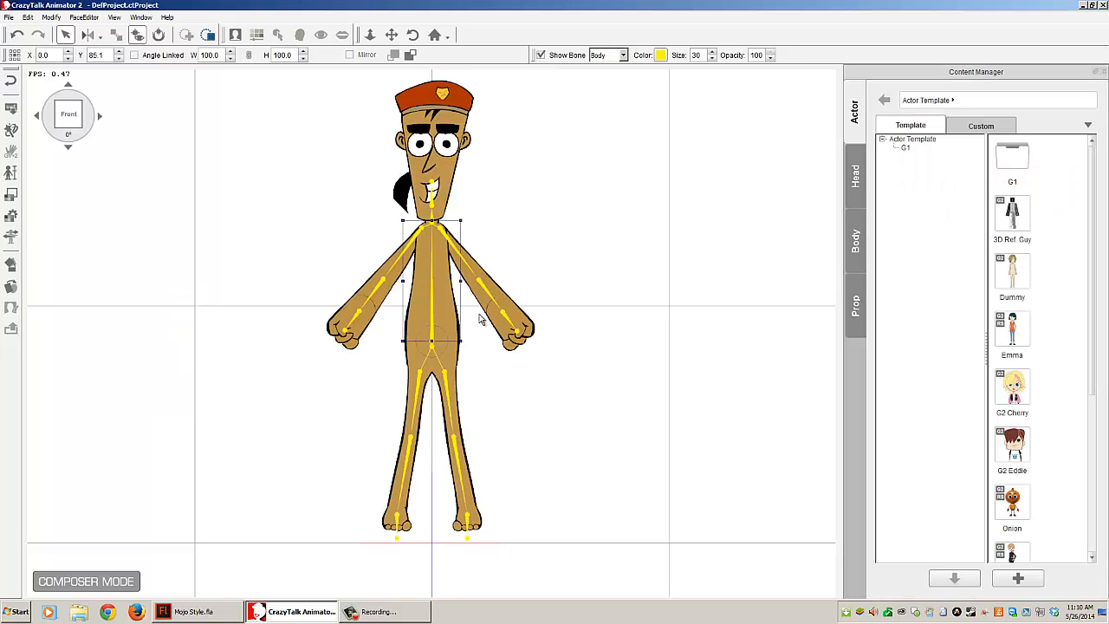
For the hip part, assign vector styles 0 and 3 to Outline and 1, 2, 4 and 5 to Skin01, and close the grouping tool.
click(12, 215)
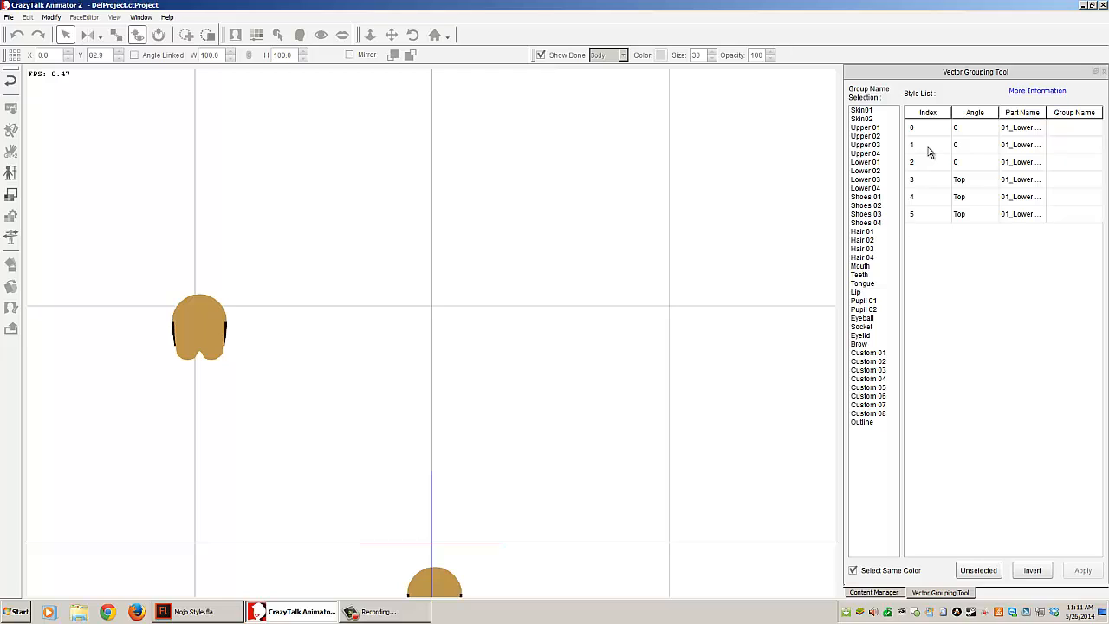
click(928, 128)
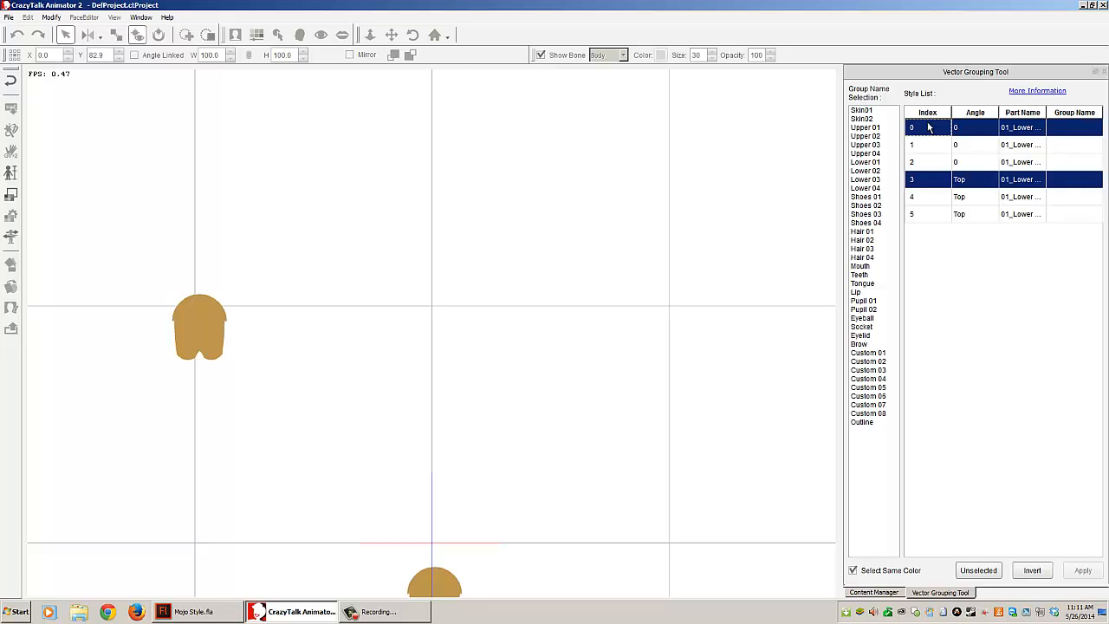
click(863, 422)
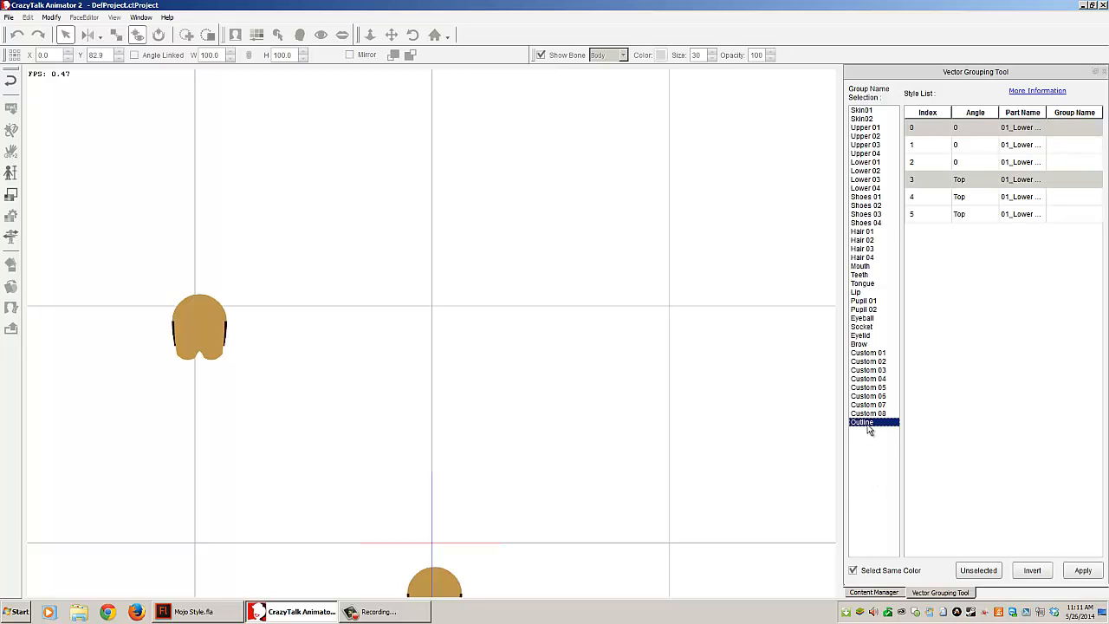
click(1080, 570)
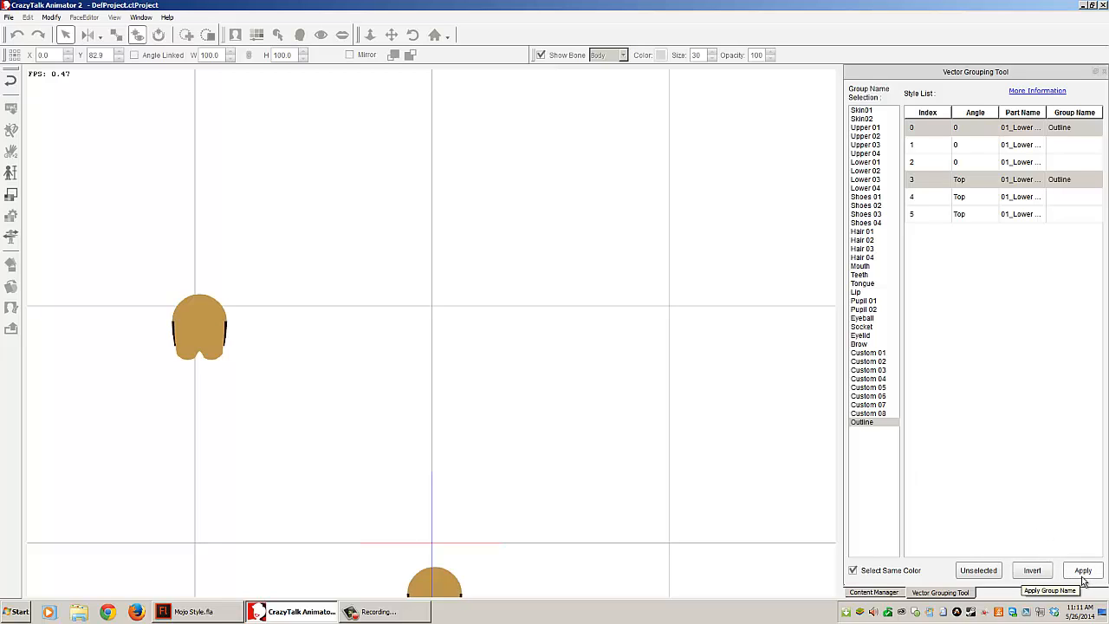
click(1081, 572)
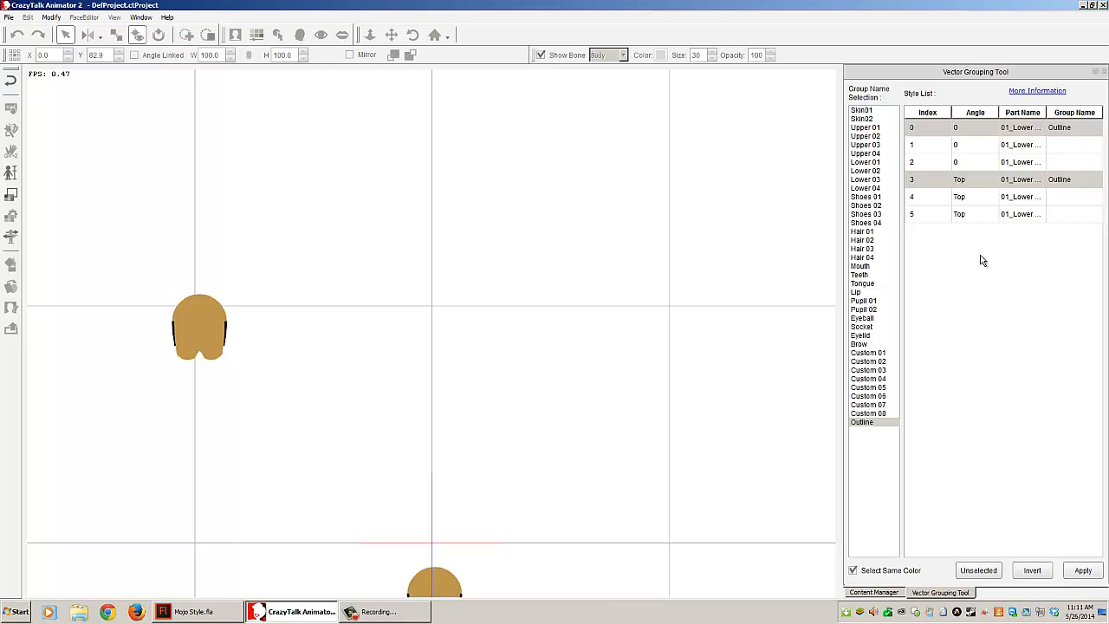
click(926, 152)
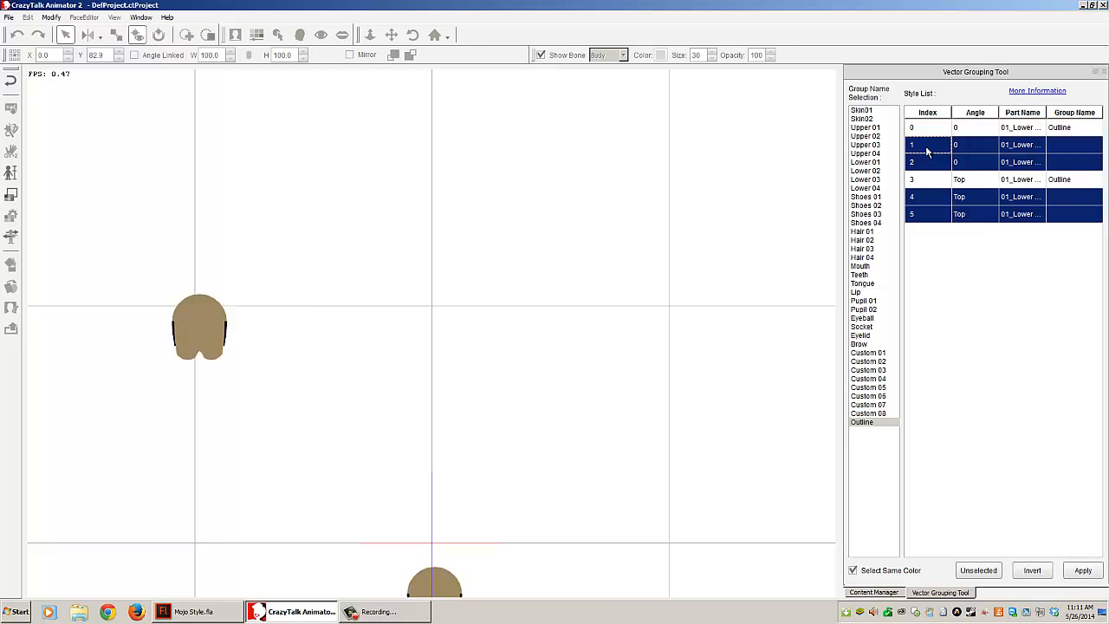
click(867, 112)
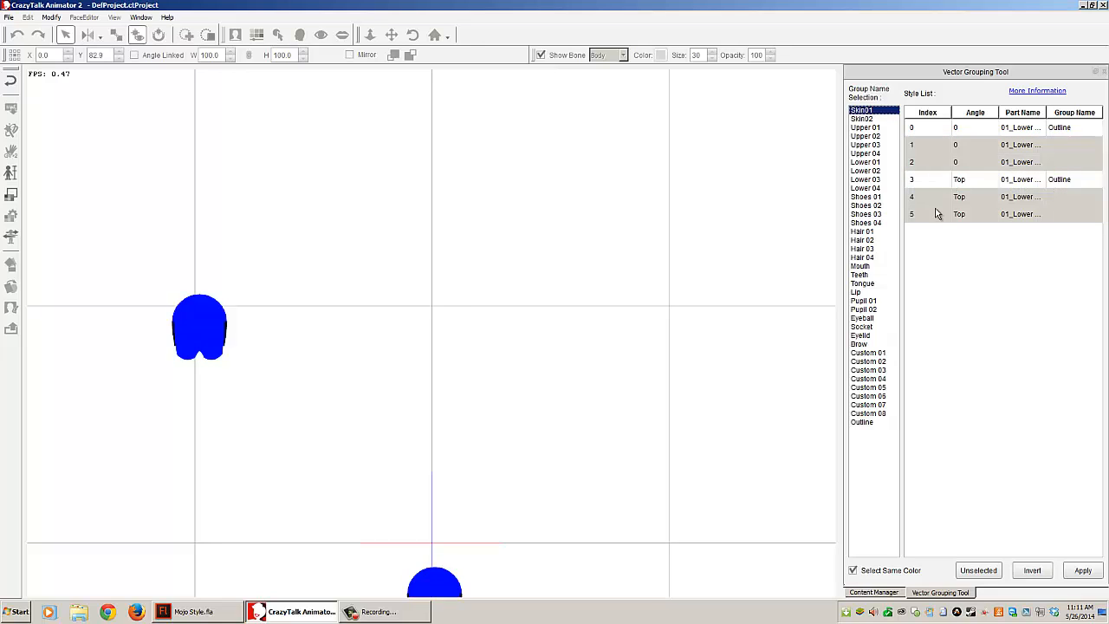
click(1084, 571)
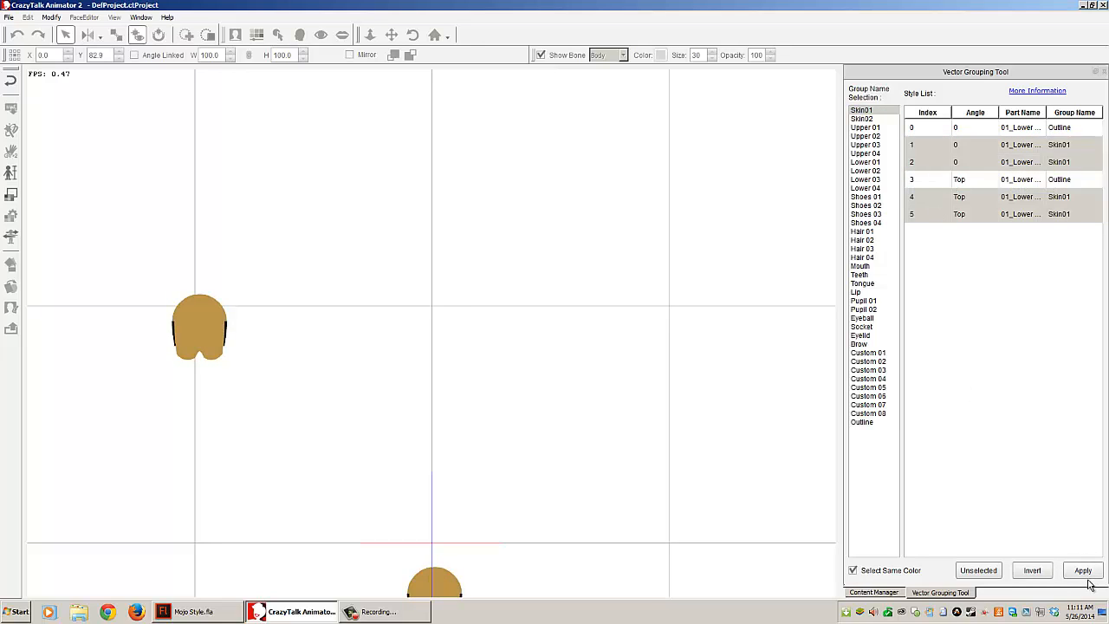
click(1104, 73)
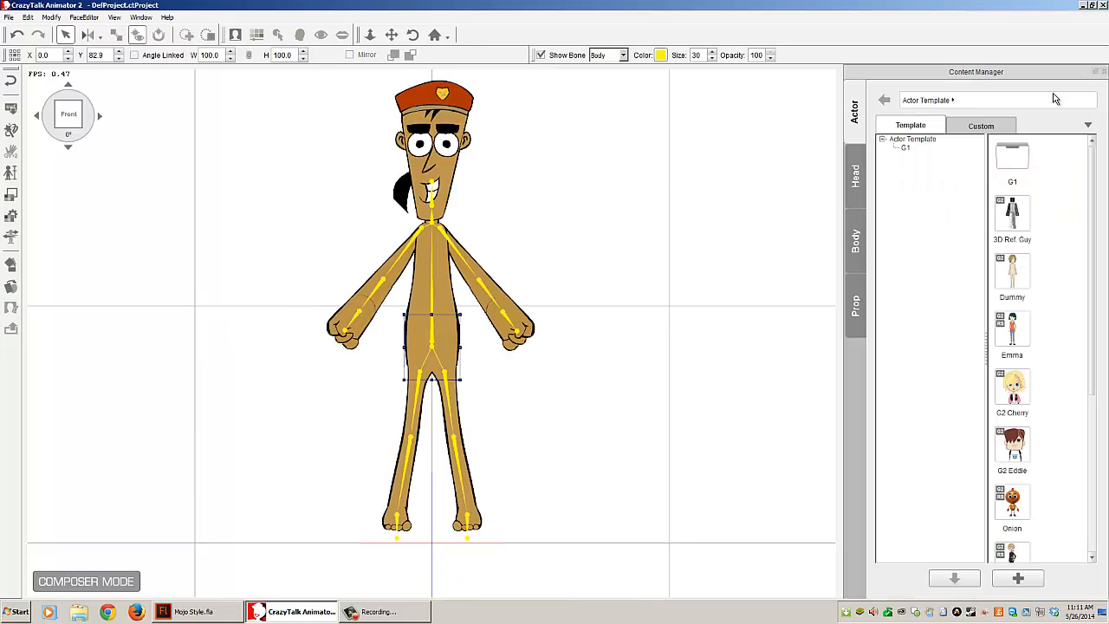
For the L Thigh, group vector styles 0, 1, 4 and 5 as Outline and 2, 3, 6 and 7 as Skin01, and close the tool.
click(457, 409)
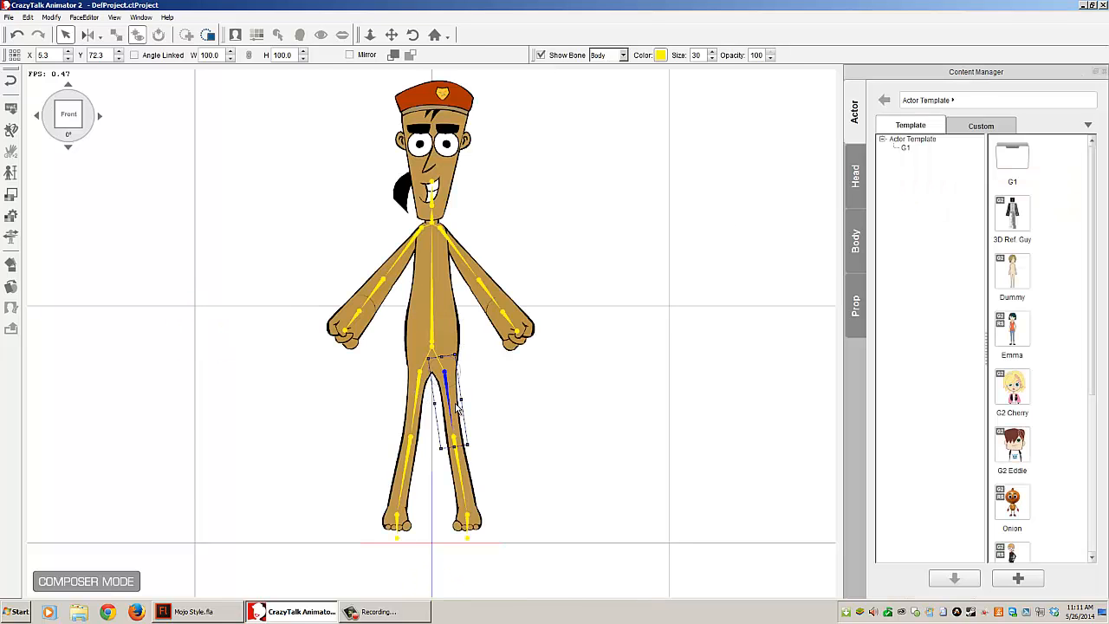
click(12, 218)
click(924, 134)
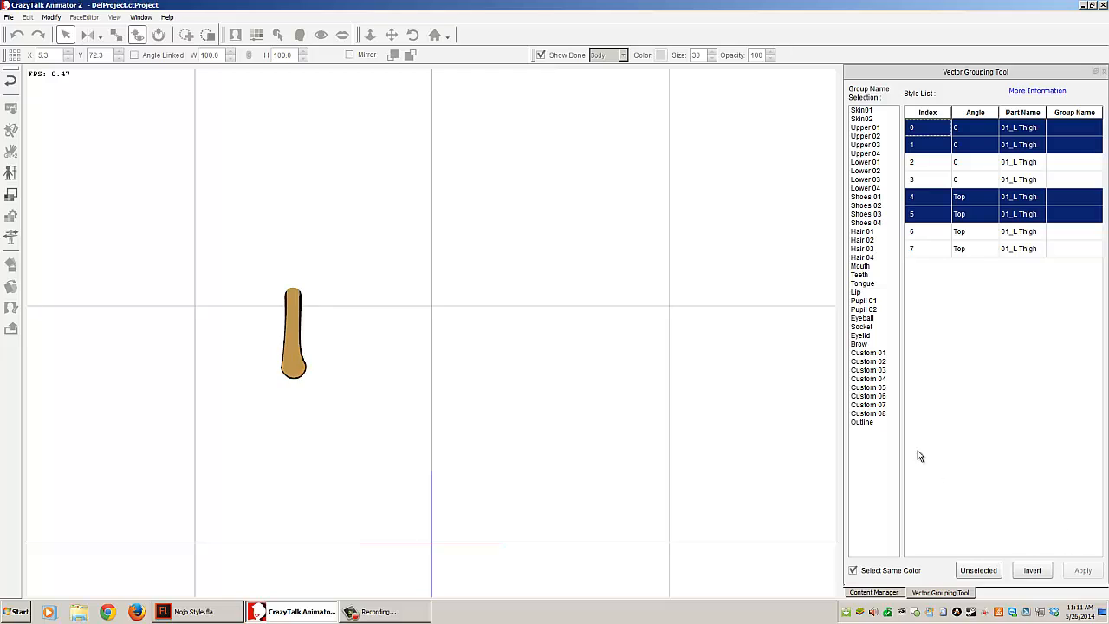
click(873, 423)
click(1087, 571)
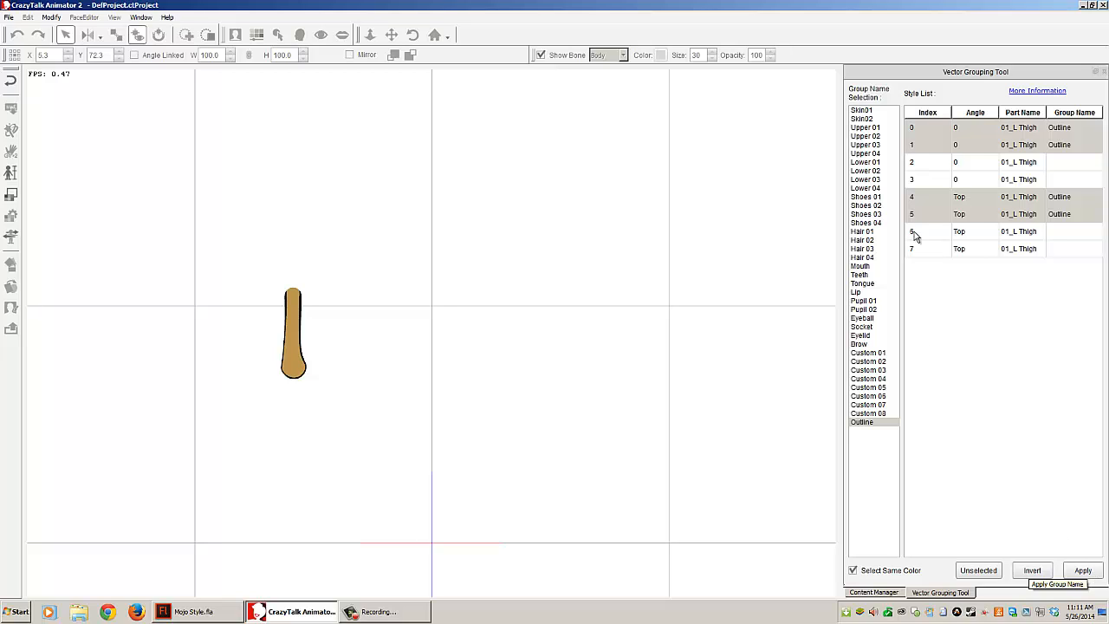
click(1028, 171)
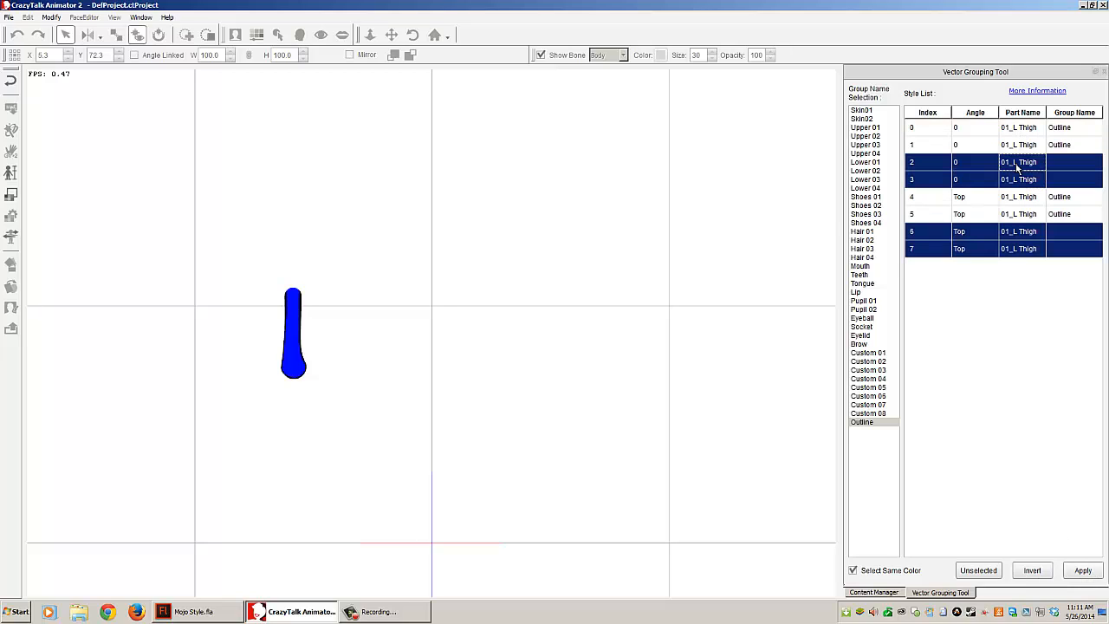
click(863, 110)
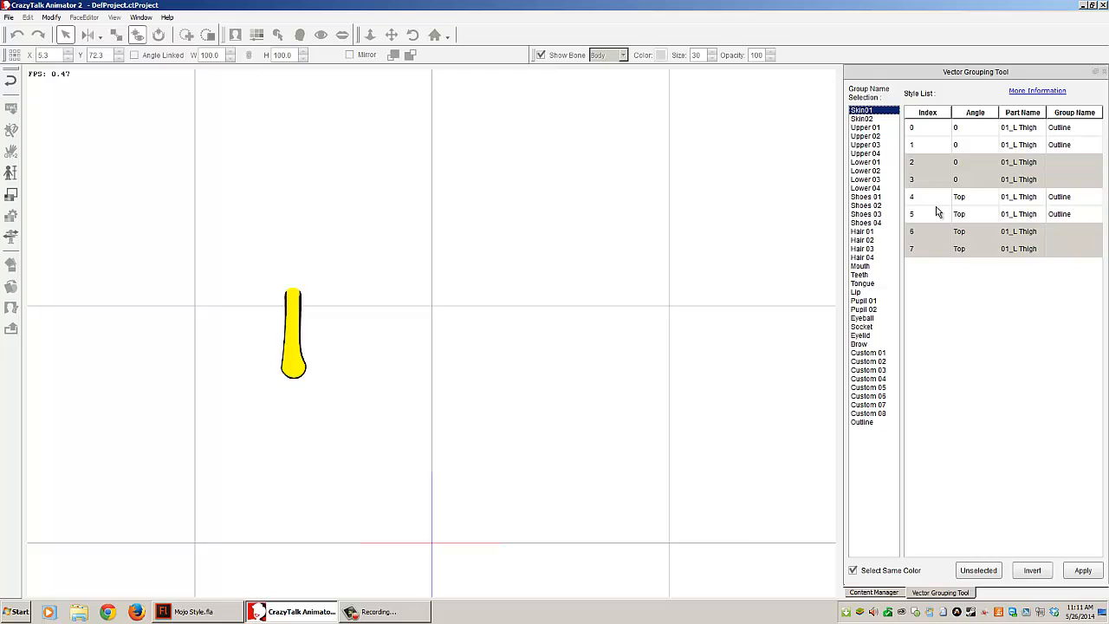
click(1087, 574)
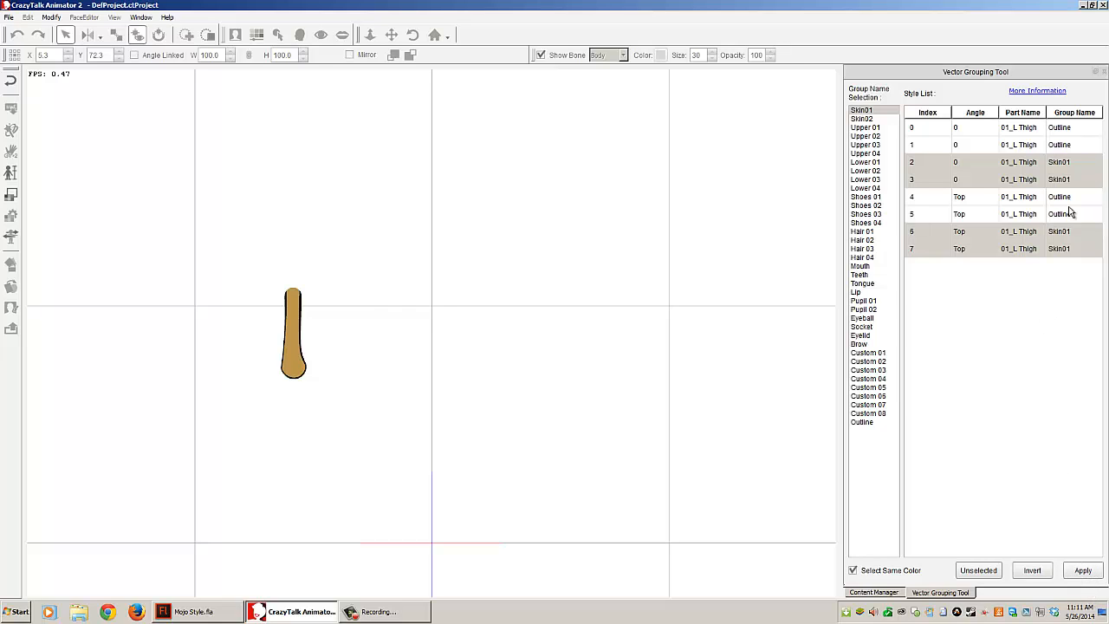
click(1105, 73)
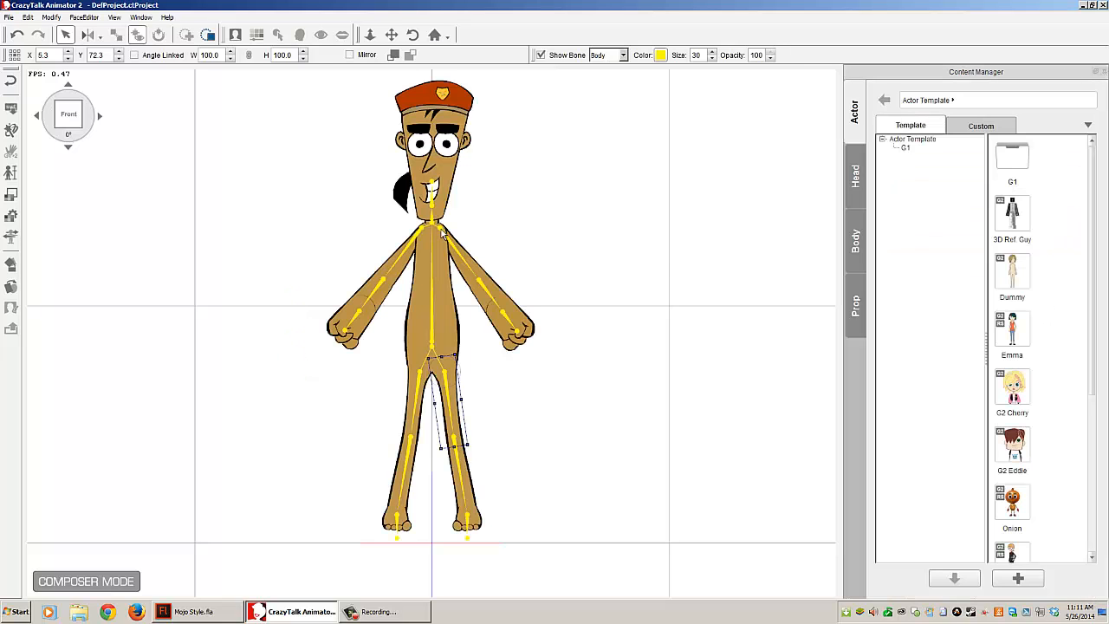
Open the L Shank for vector grouping and assign its styles 0, 1, 4 and 5 to Outline.
click(468, 466)
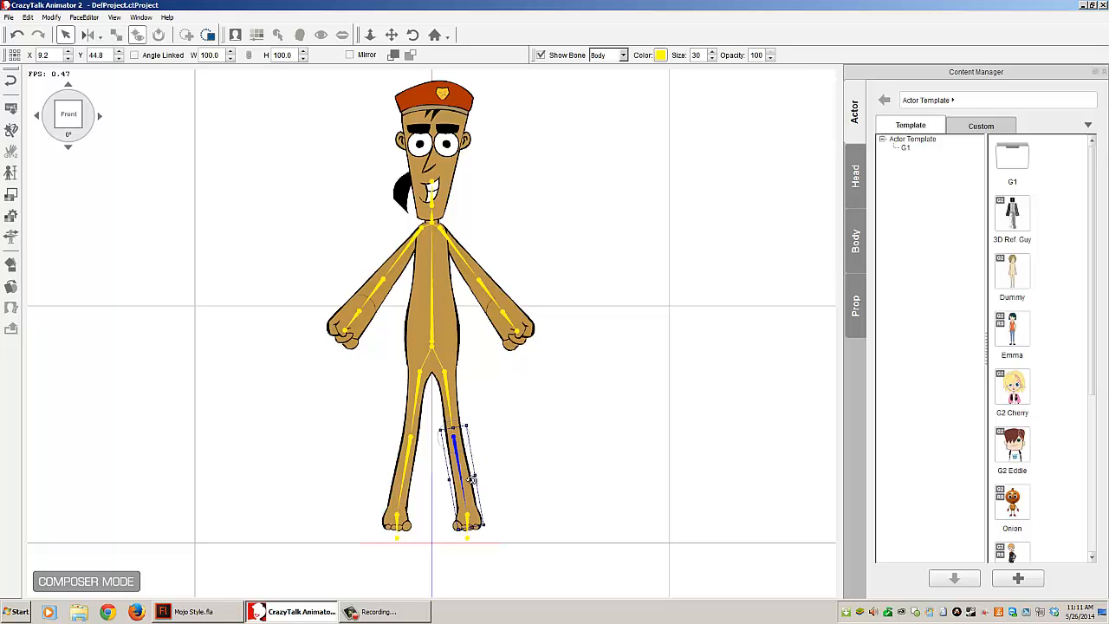
click(10, 216)
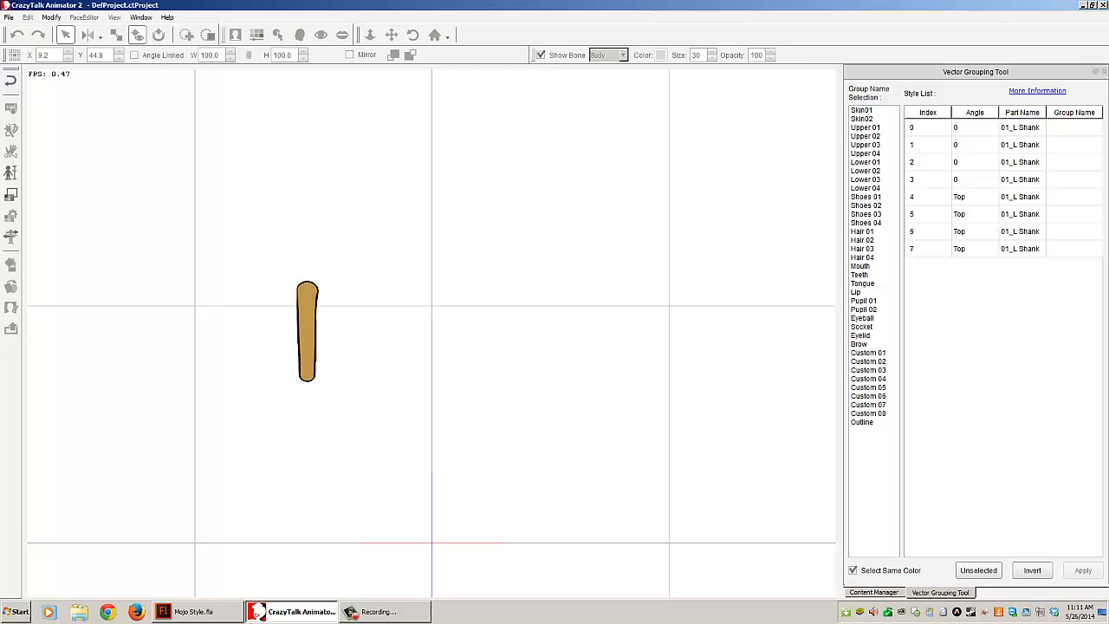
click(924, 135)
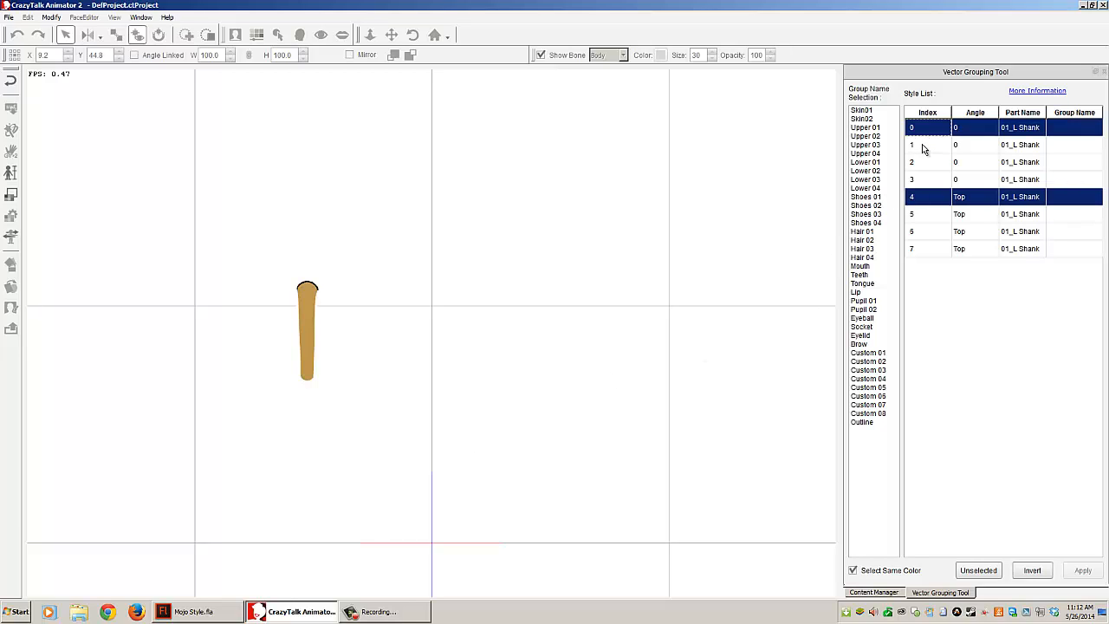
click(924, 149)
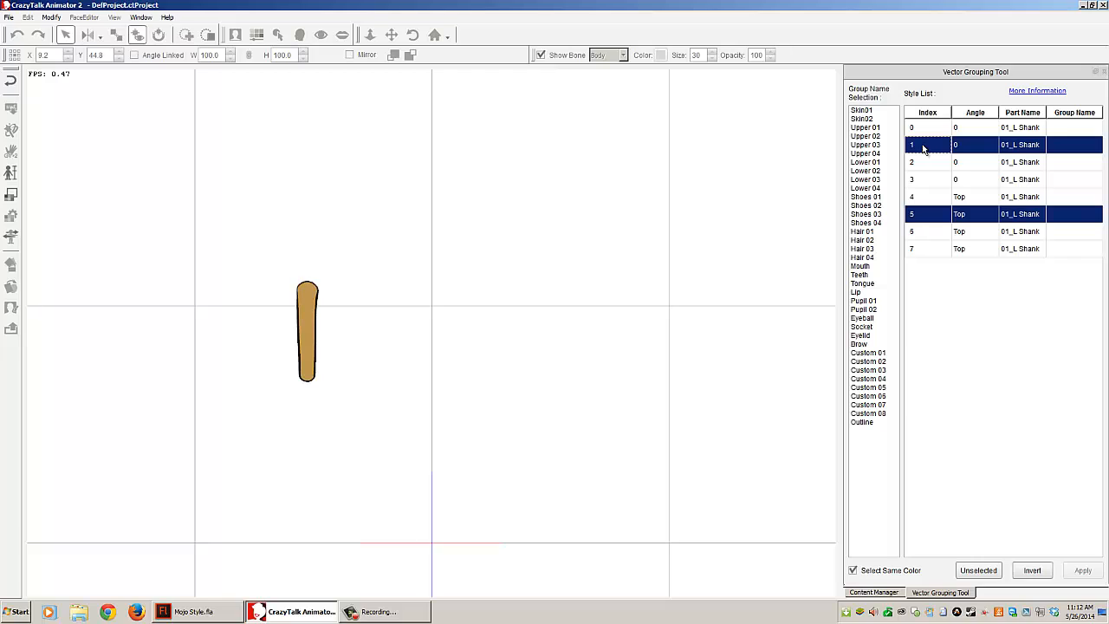
click(926, 231)
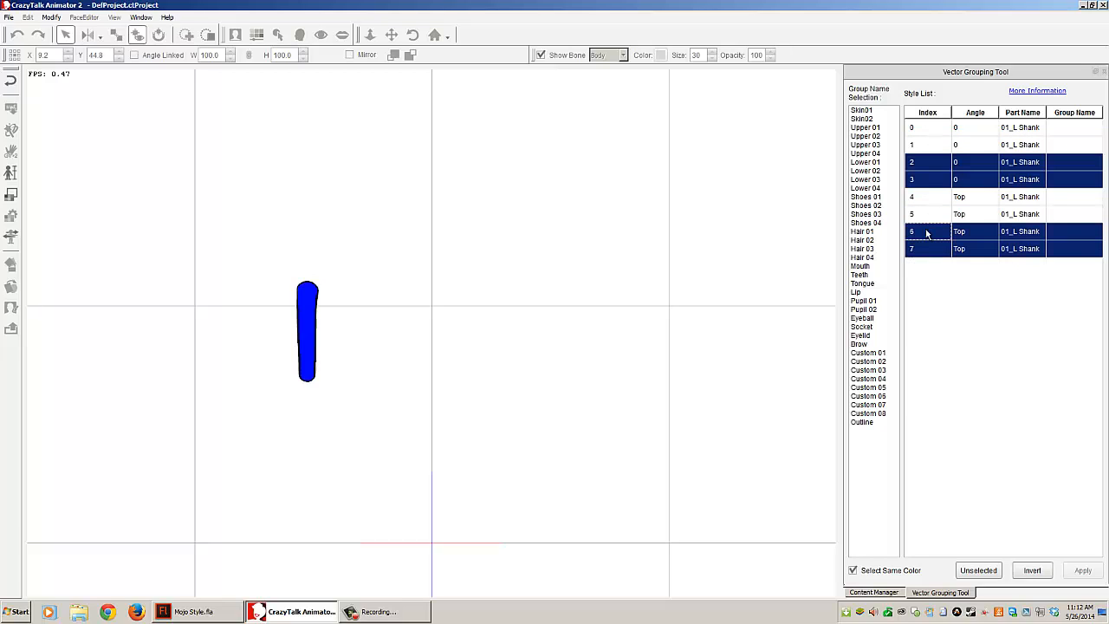
click(923, 128)
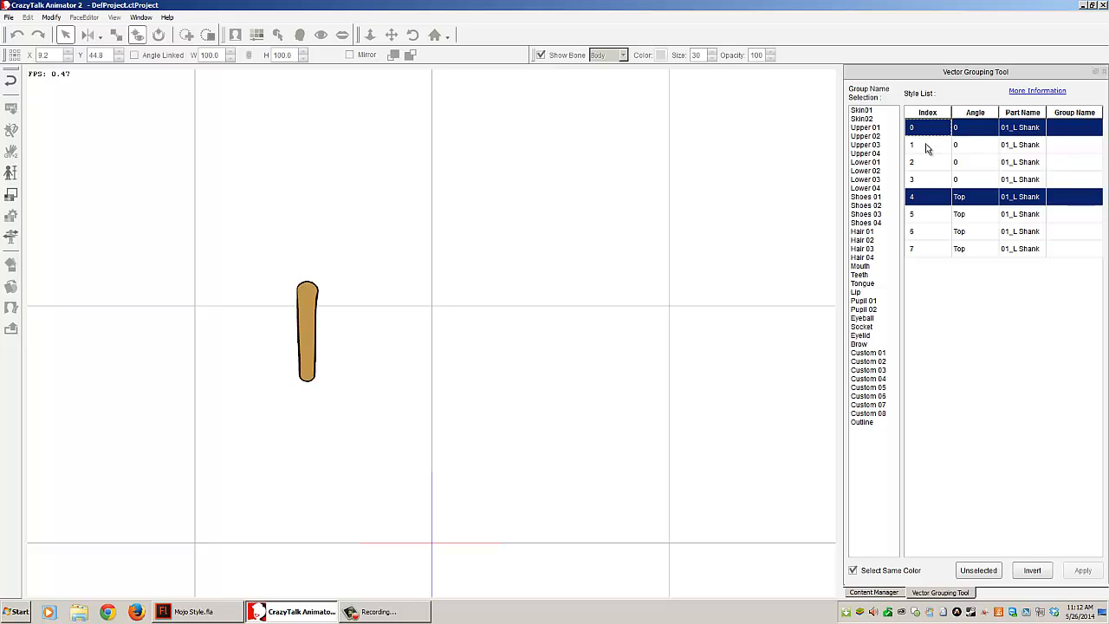
click(926, 146)
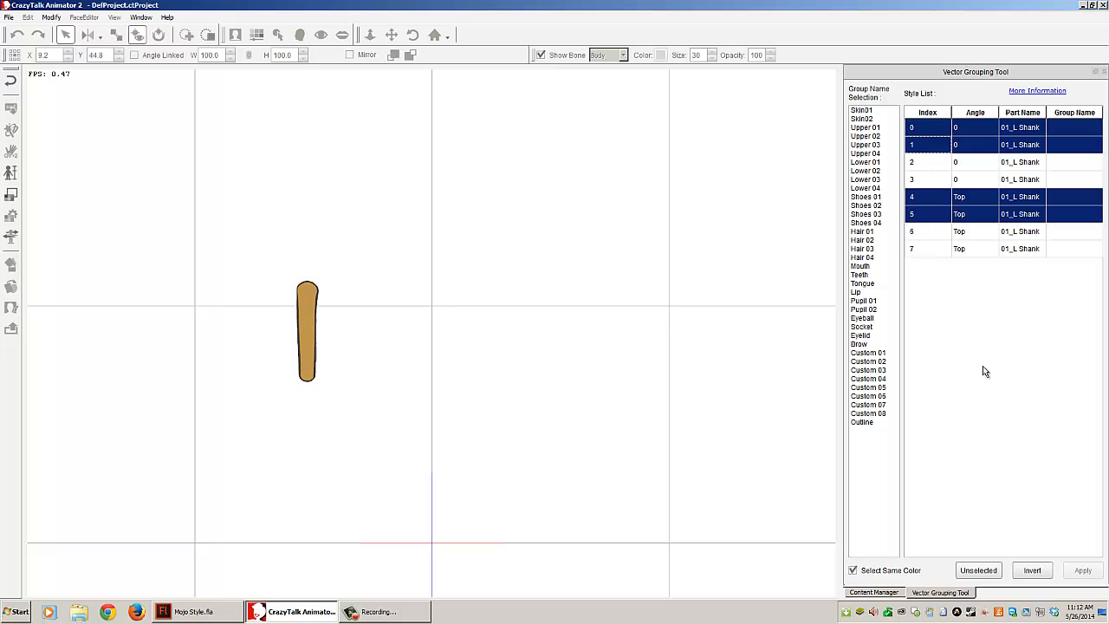
click(871, 422)
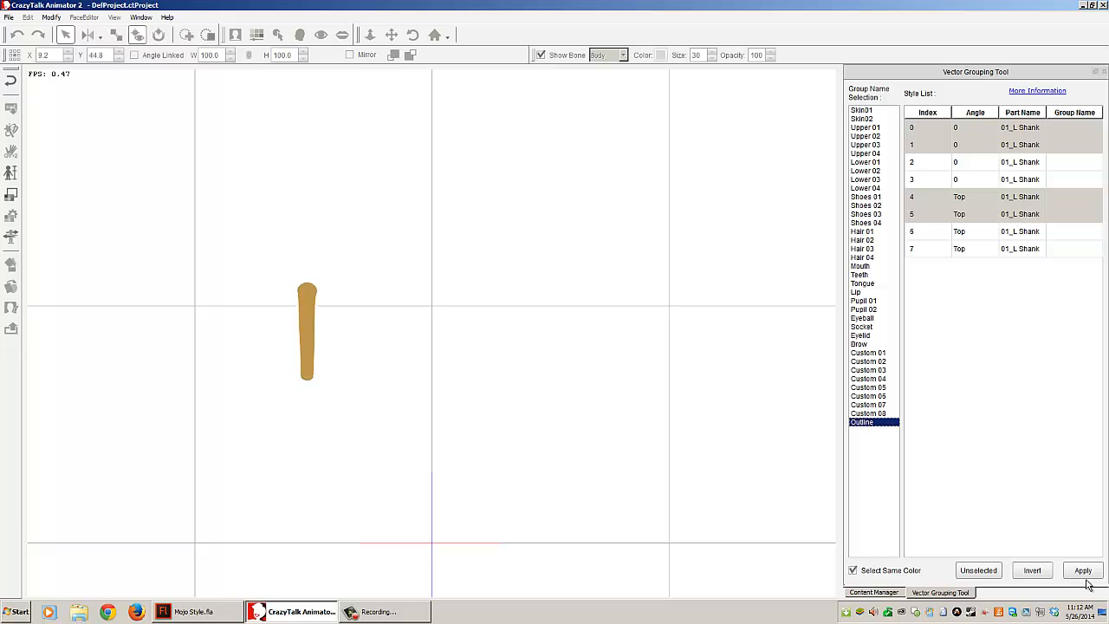
click(1084, 573)
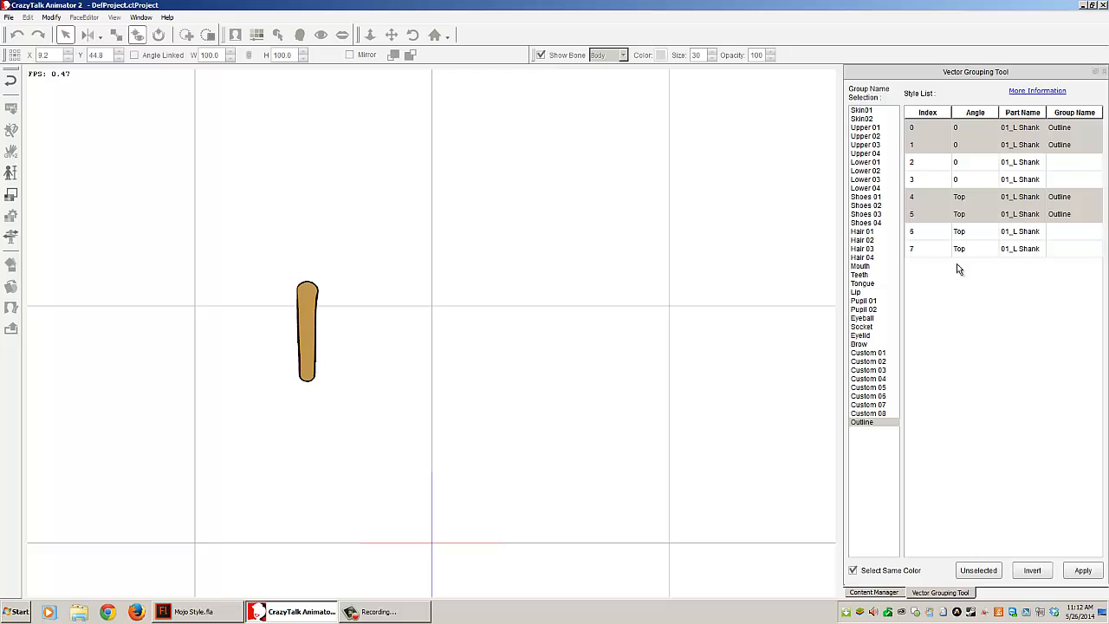
Assign the L Shank's styles 2, 3, 6 and 7 to Skin01 and close the Vector Grouping Tool.
click(922, 170)
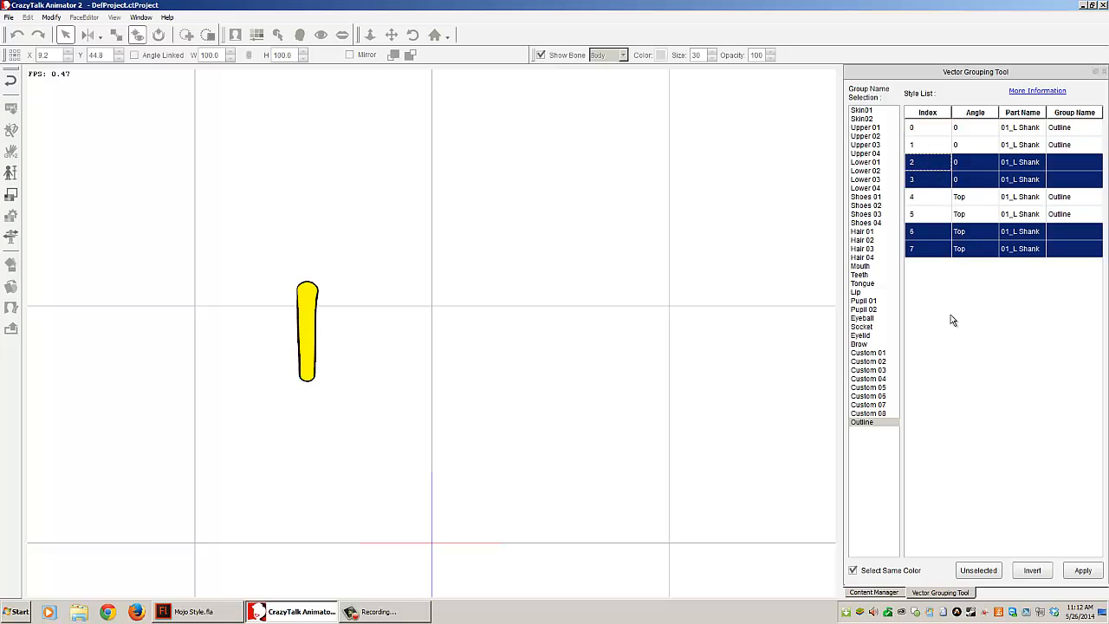
click(866, 111)
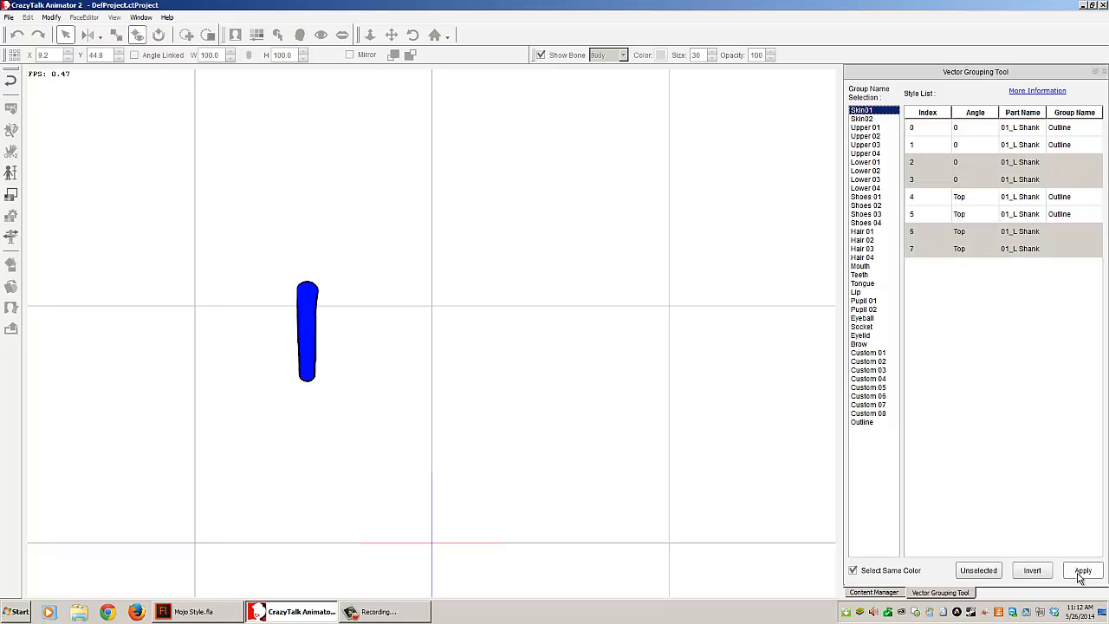
click(1075, 571)
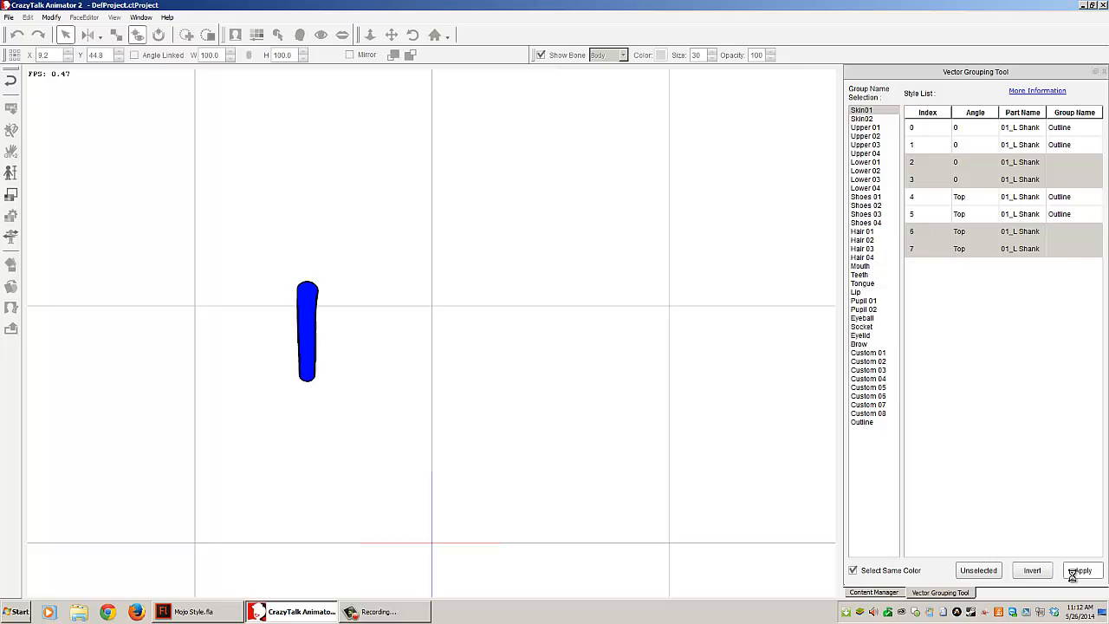
click(1104, 72)
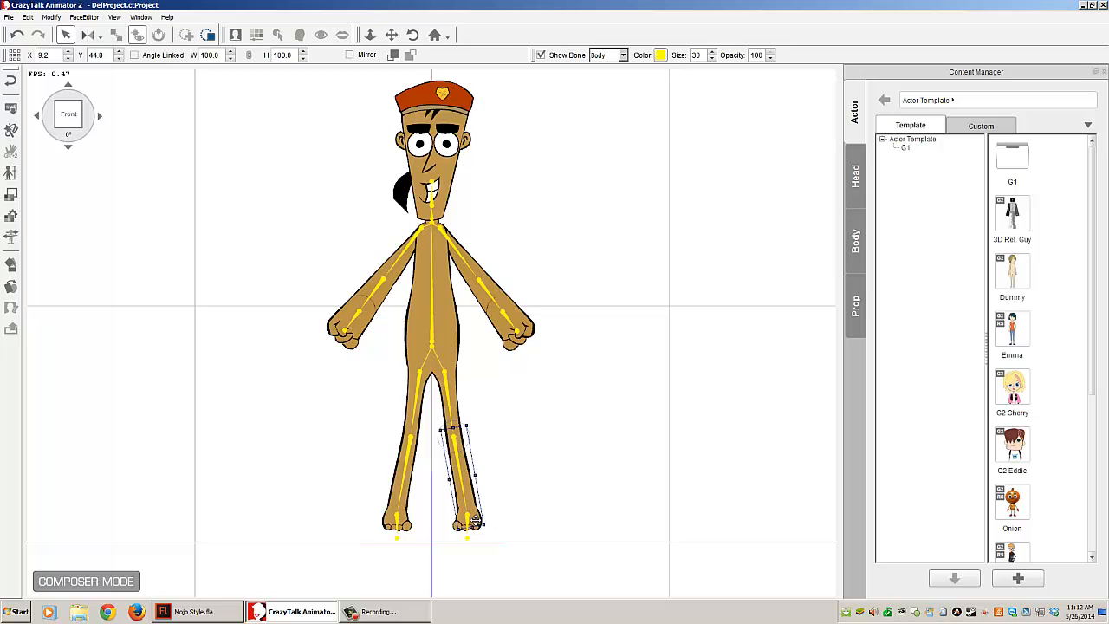
For the L Foot, group vector styles 0, 1, 3 and 4 as Outline and 2 and 5 as Skin01, and close the grouping tool.
click(468, 519)
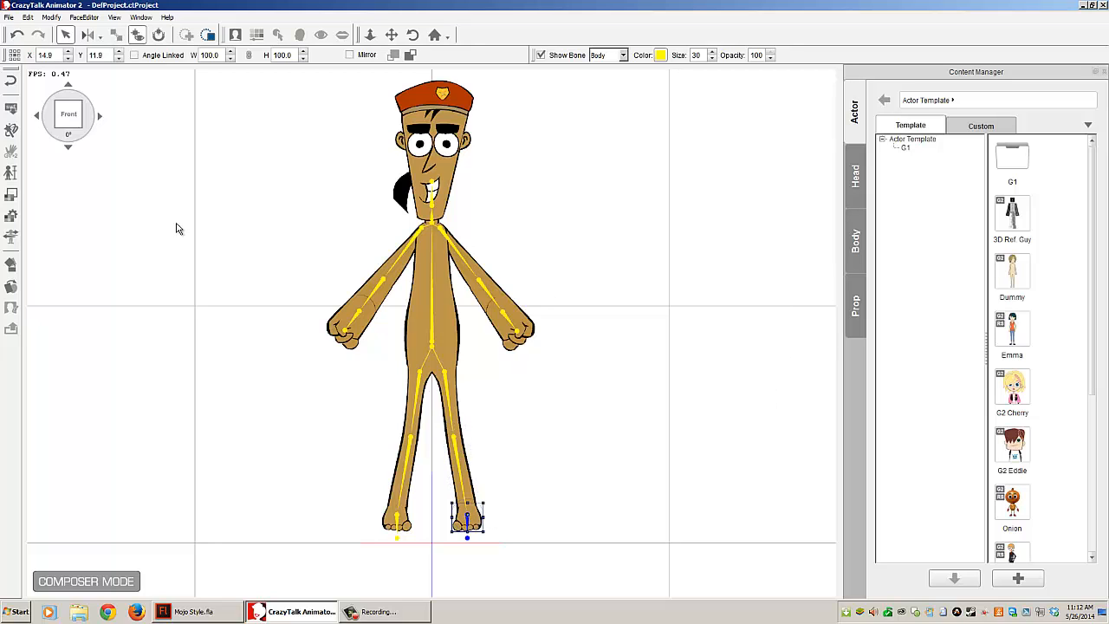
click(12, 218)
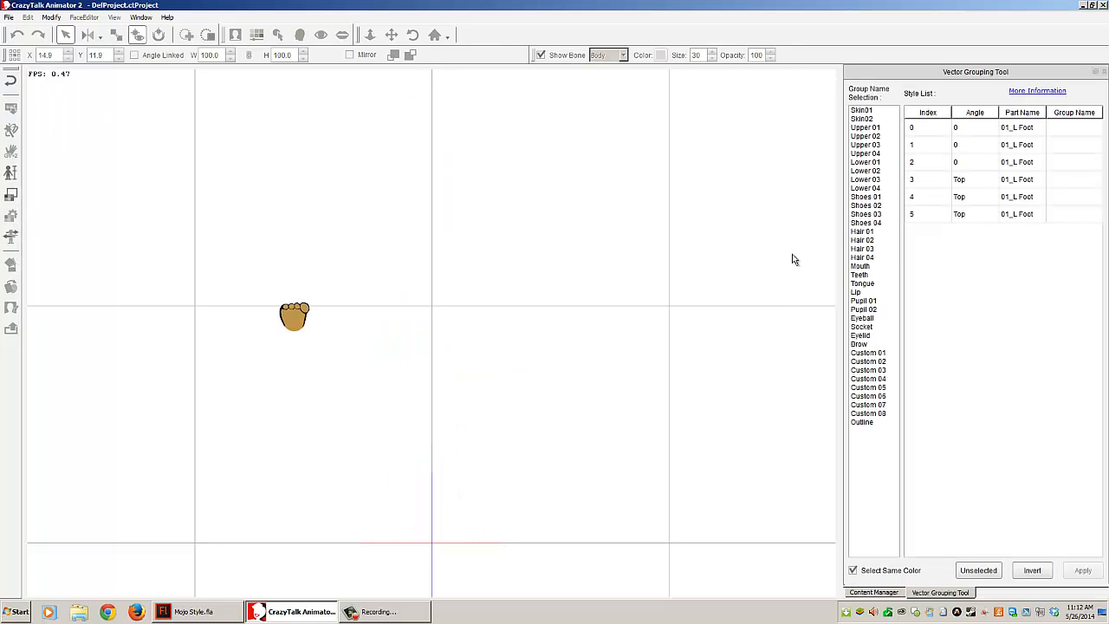
click(932, 132)
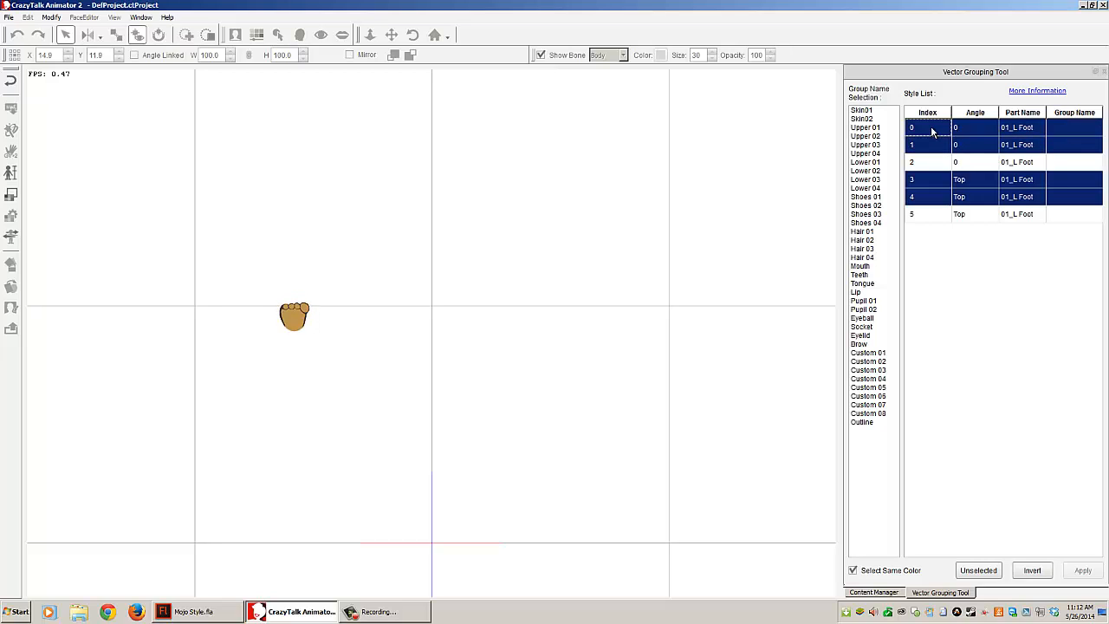
click(866, 421)
click(1083, 570)
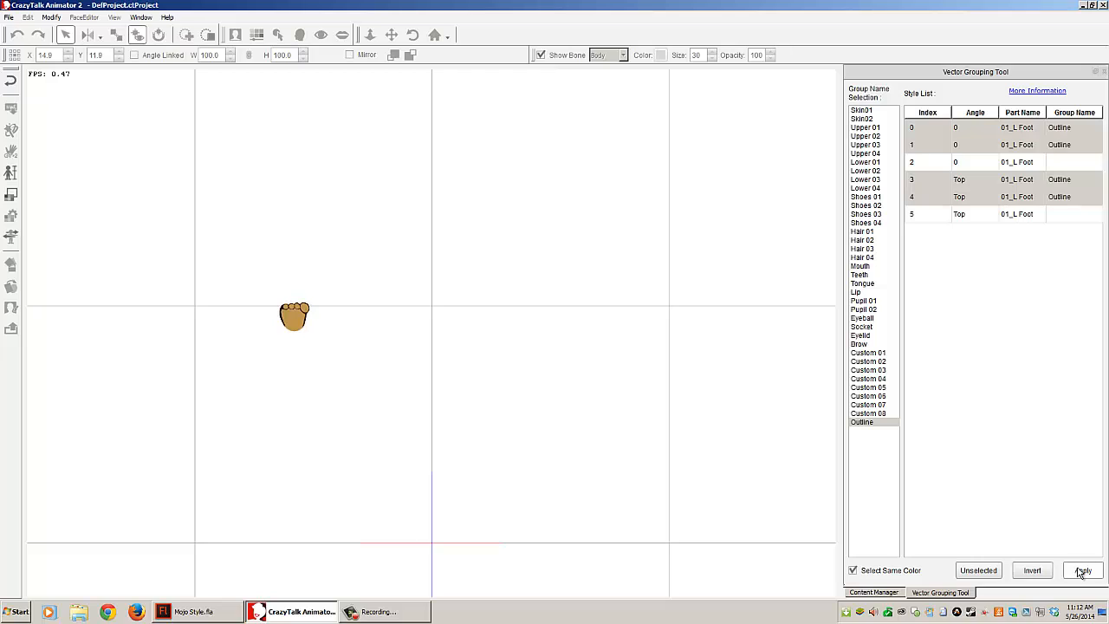
click(930, 165)
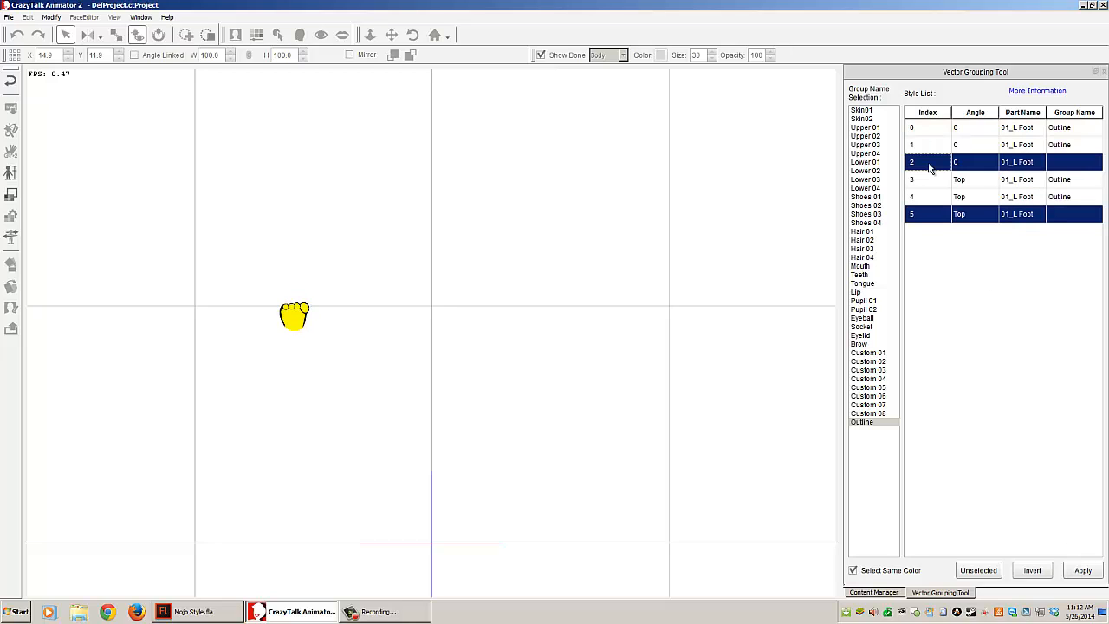
click(861, 110)
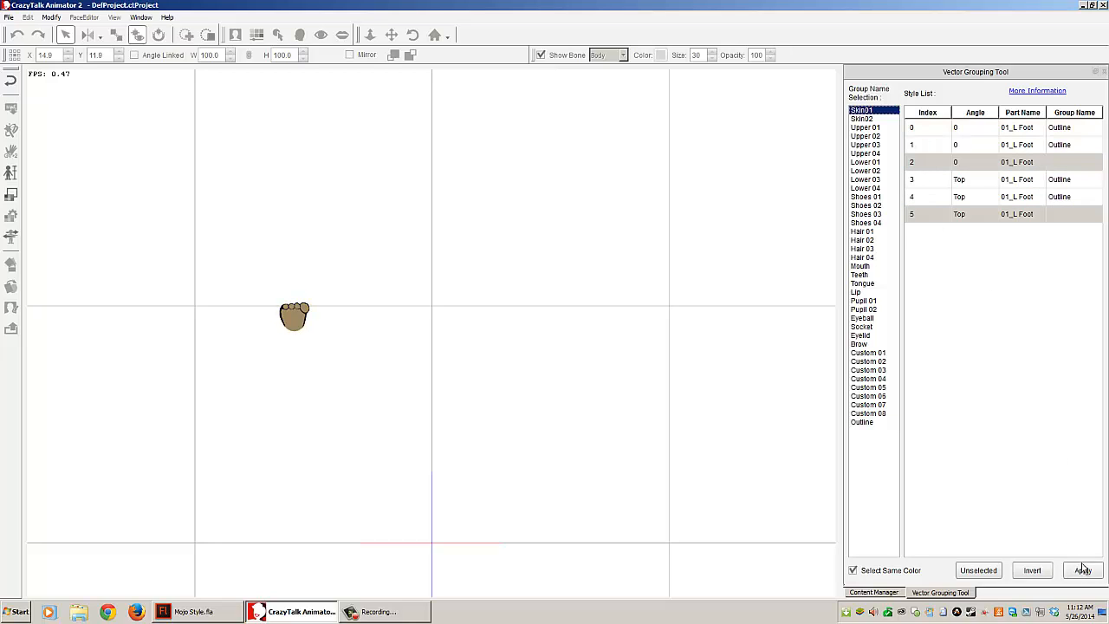
click(1083, 572)
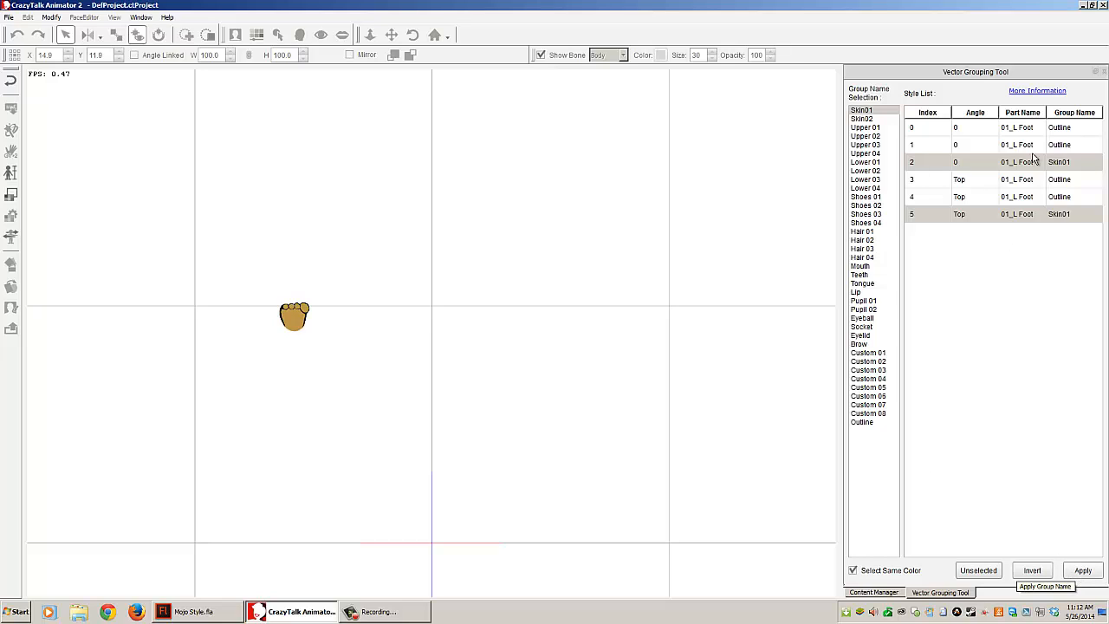
click(1103, 72)
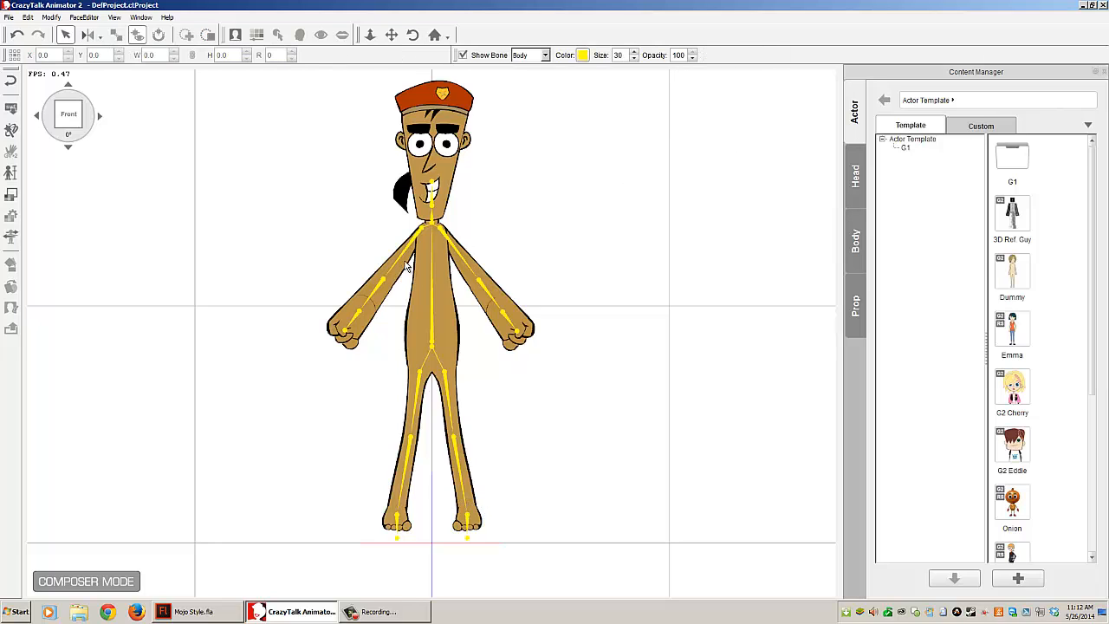
For the R Arm, assign vector styles 0 and 3 to Outline and 1, 2, 4 and 5 to Skin01, and close the grouping tool.
click(407, 267)
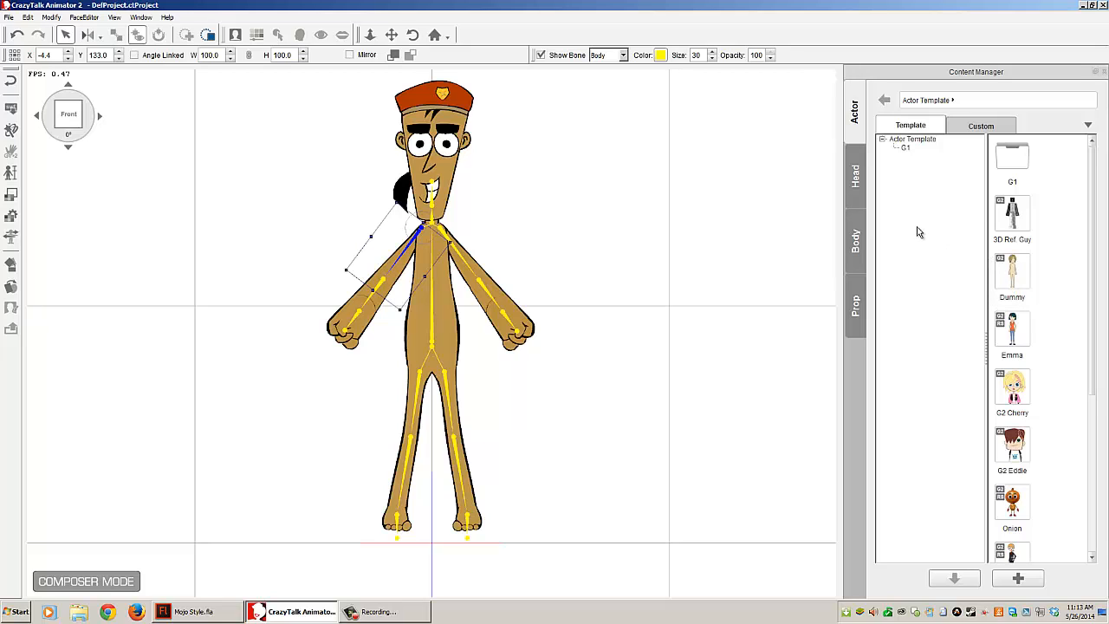
click(11, 216)
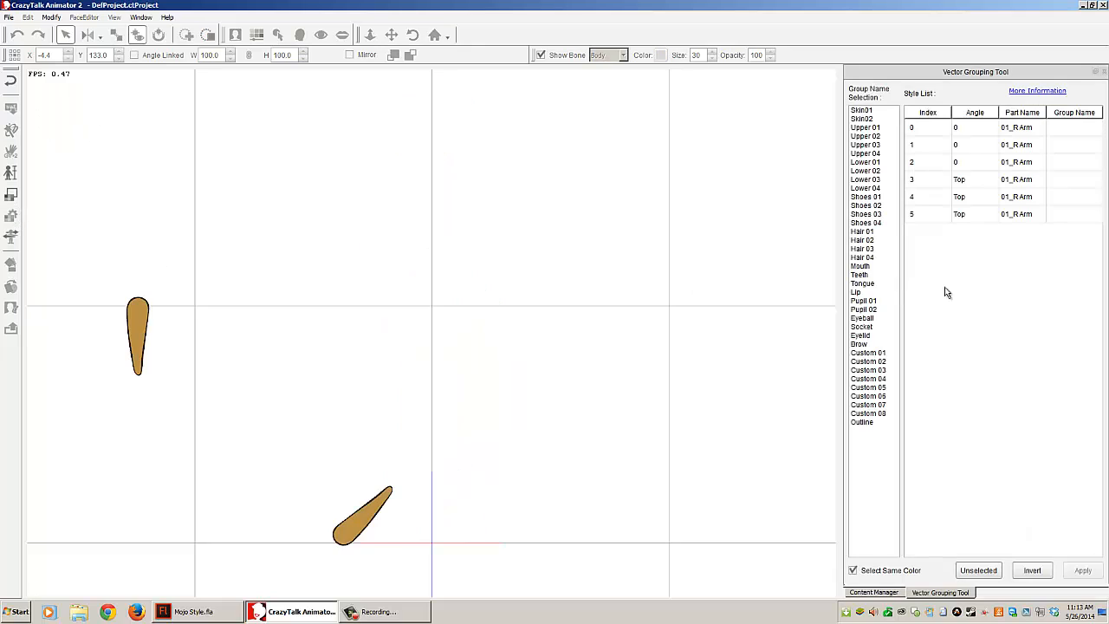
click(932, 130)
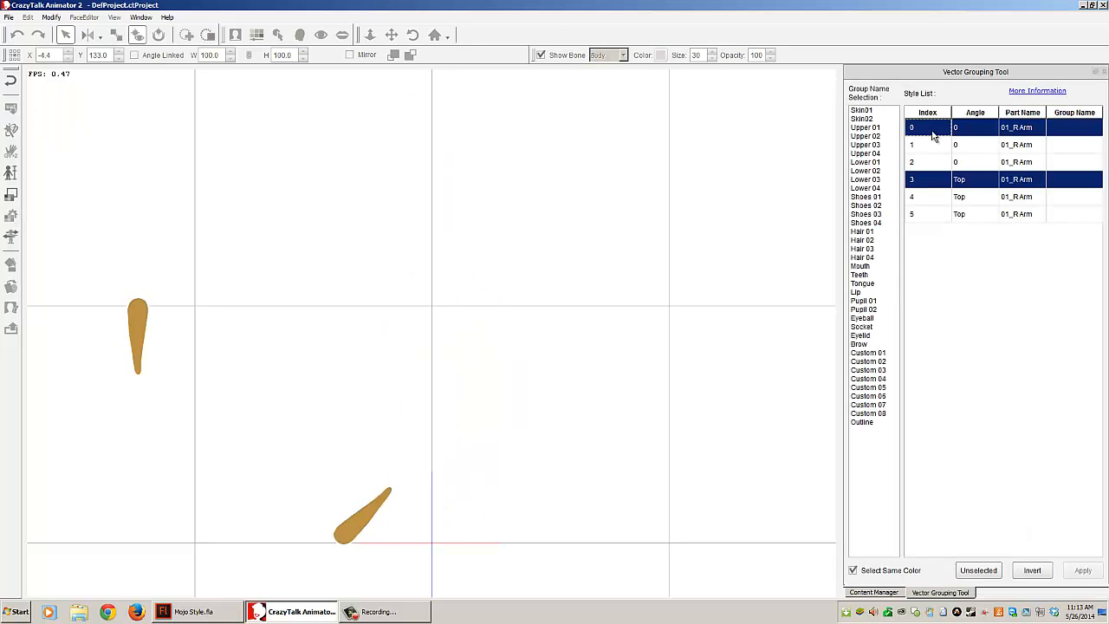
click(863, 422)
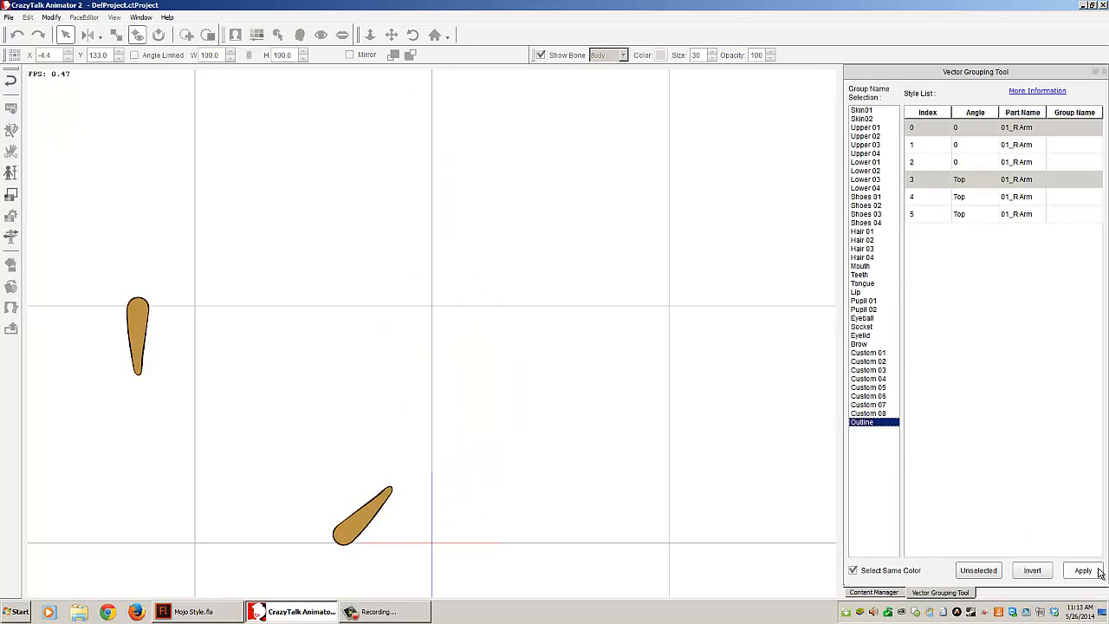
click(1083, 571)
click(933, 146)
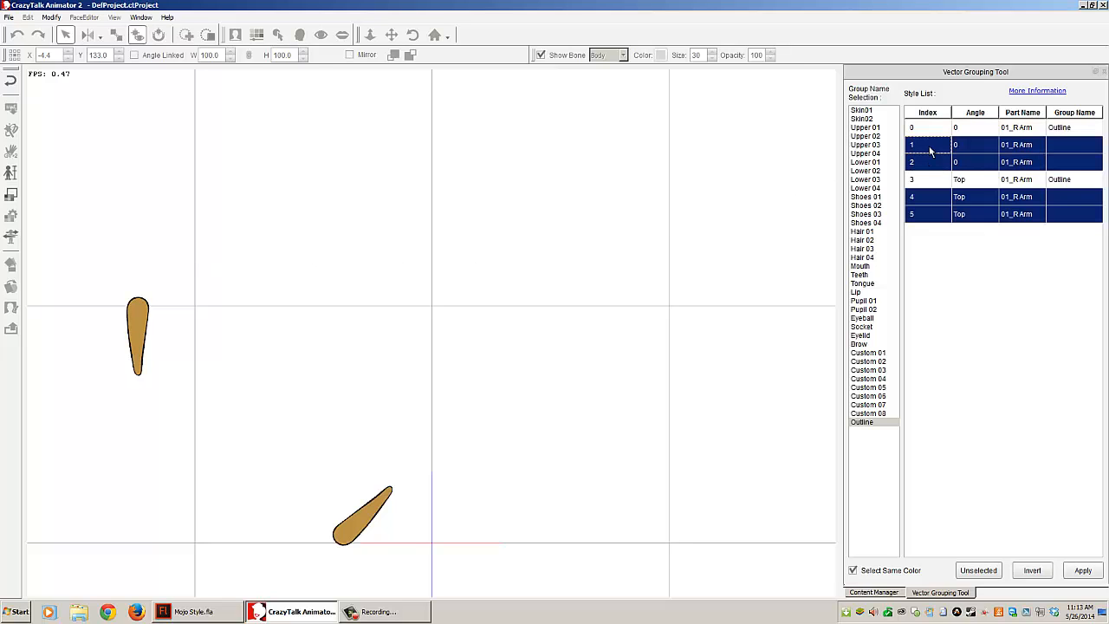
click(860, 111)
click(1082, 568)
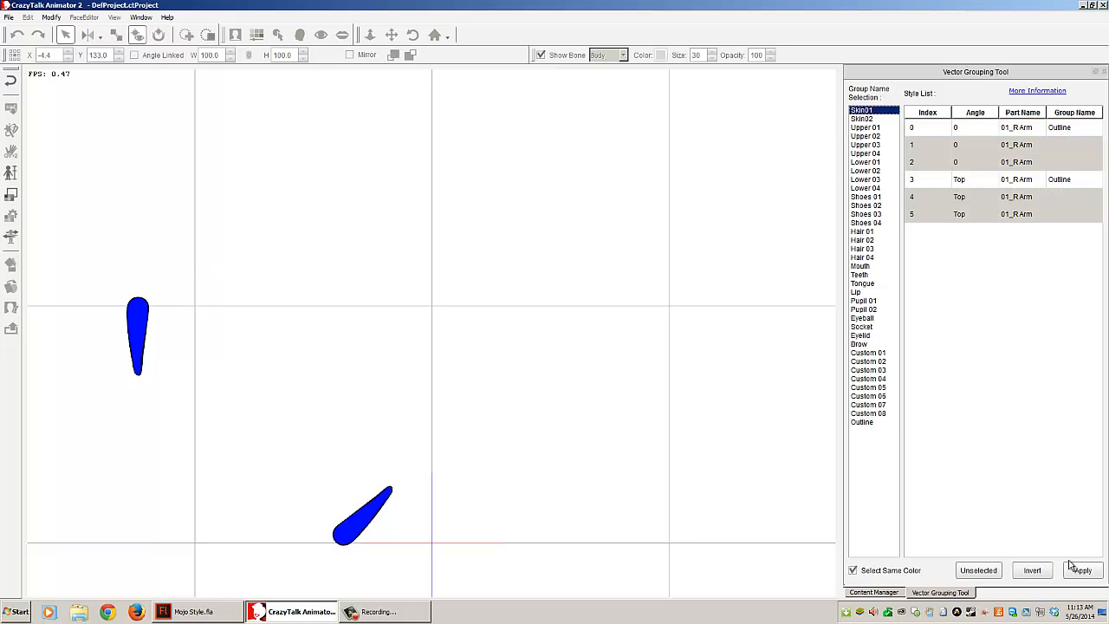
click(1103, 75)
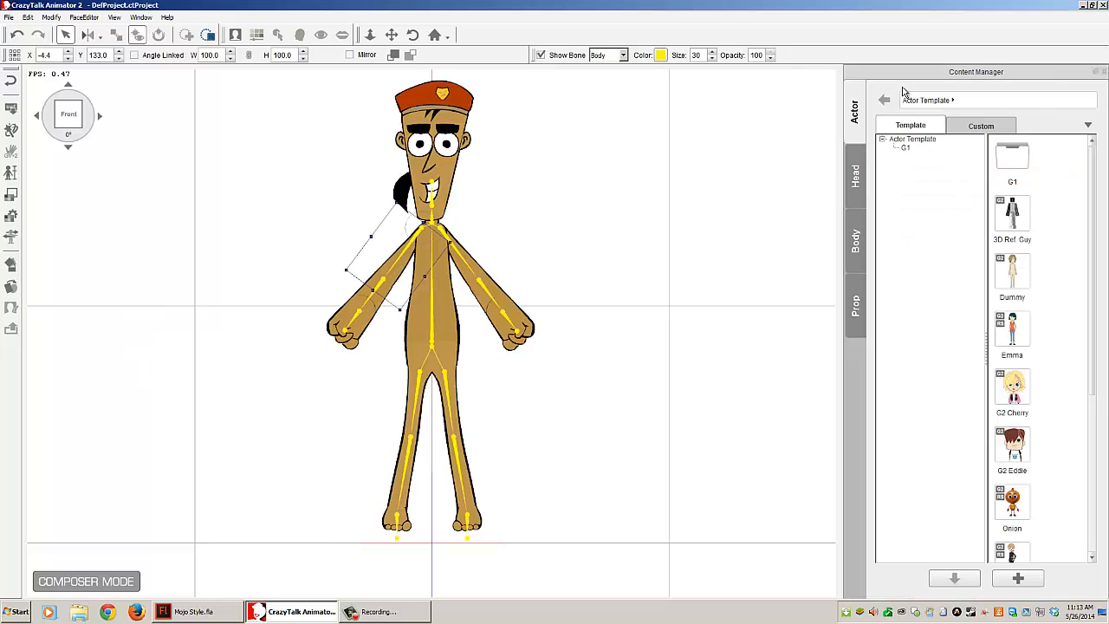
For the right forearm, group vector styles 0 and 3 as Outline and 1, 2, 4 and 5 as Skin01, and close the tool.
click(379, 301)
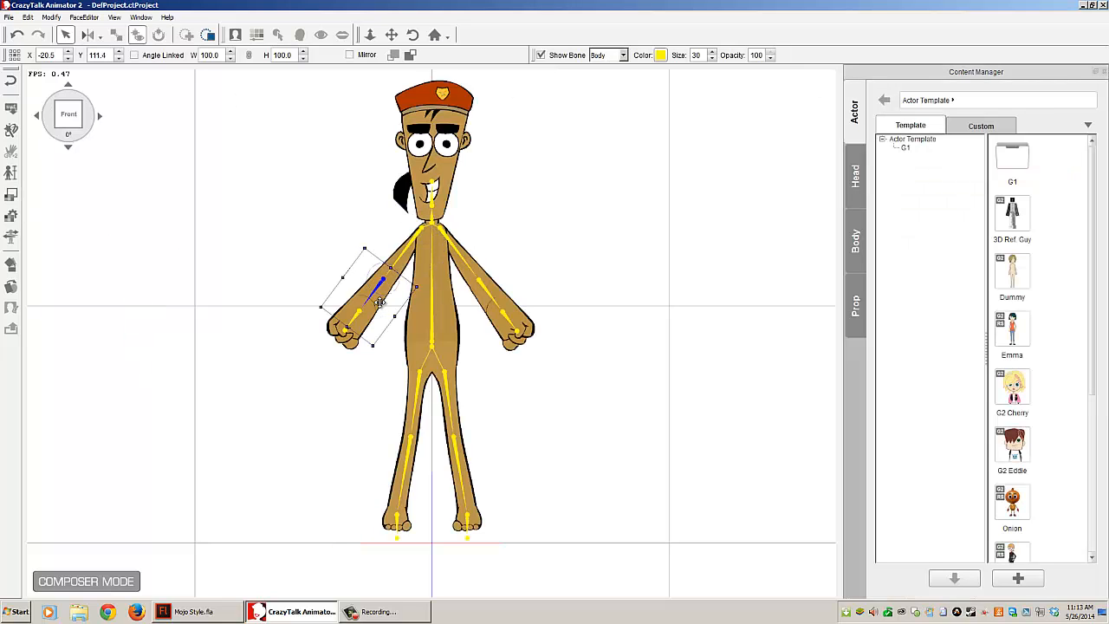
click(13, 217)
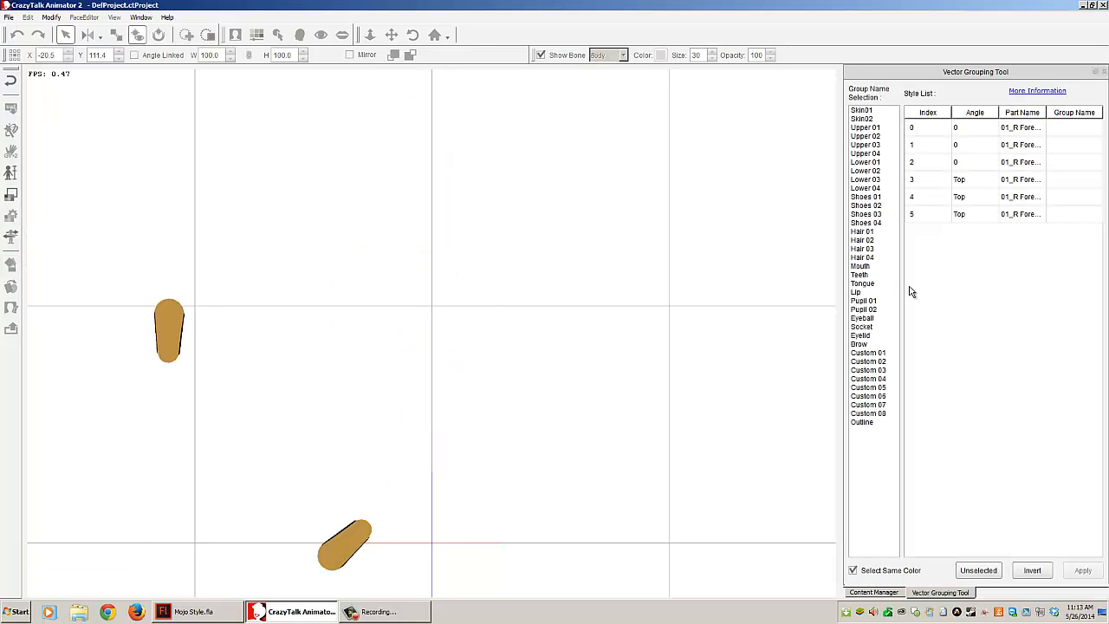
click(964, 136)
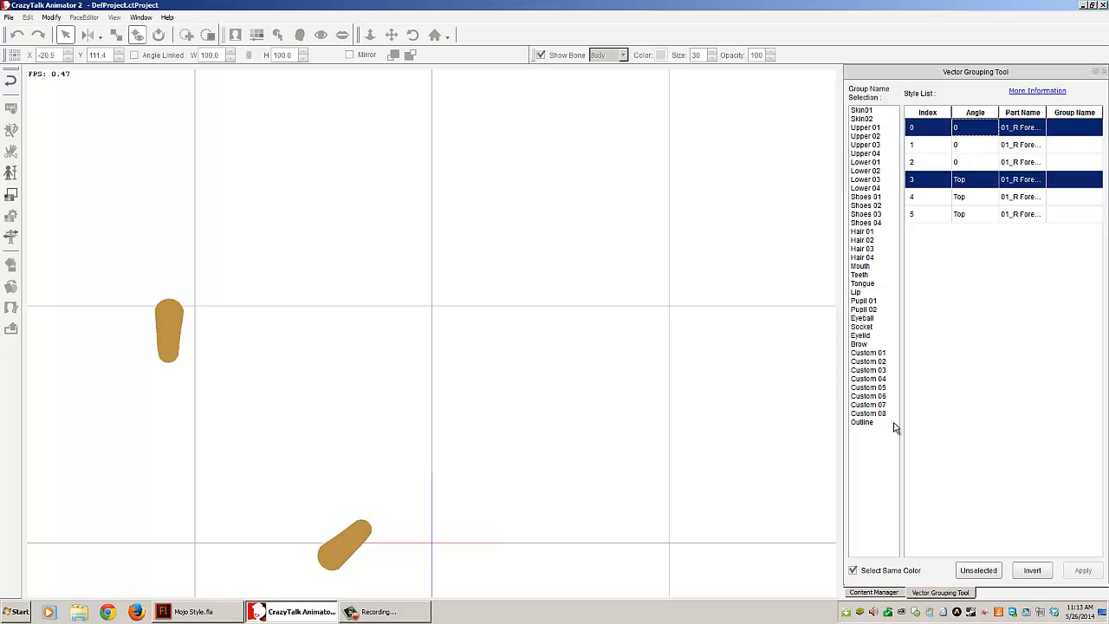
click(862, 422)
click(1083, 570)
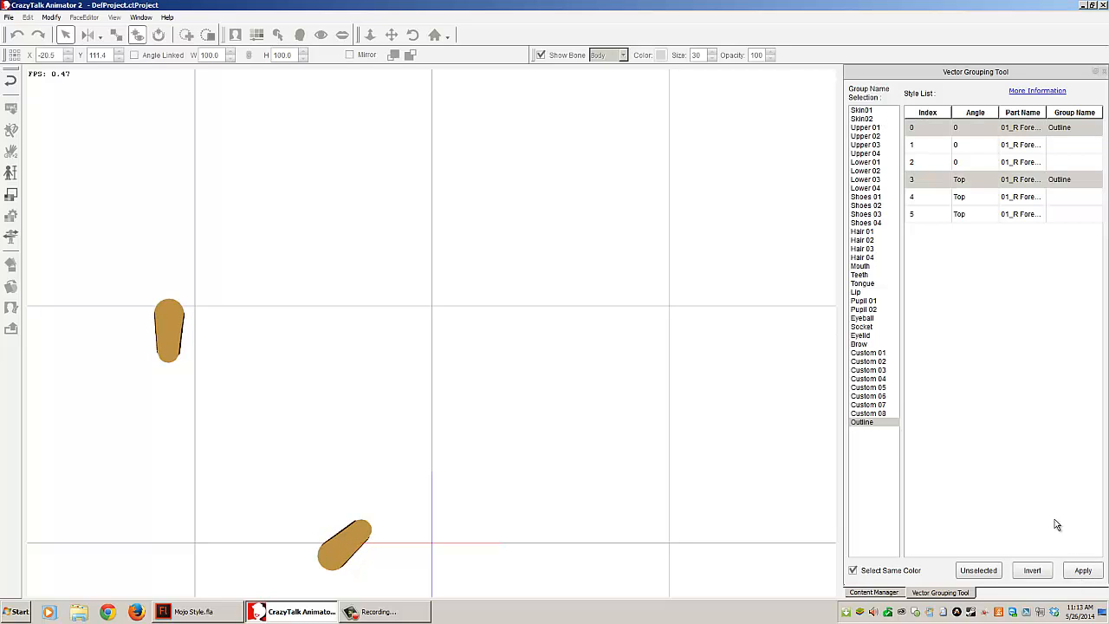
click(945, 149)
click(863, 110)
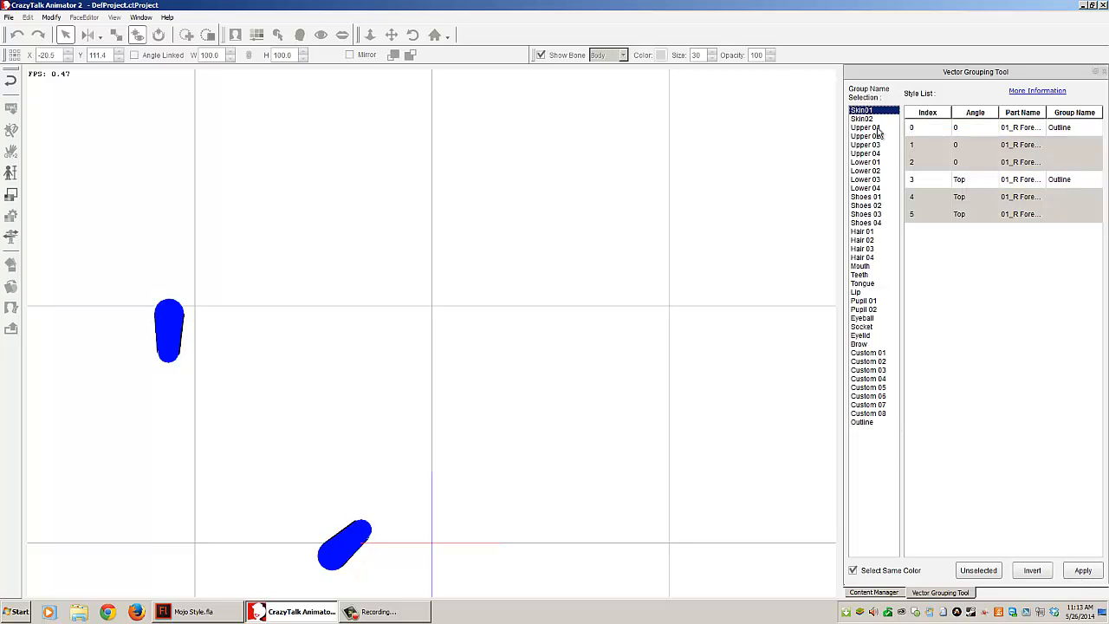
click(1082, 571)
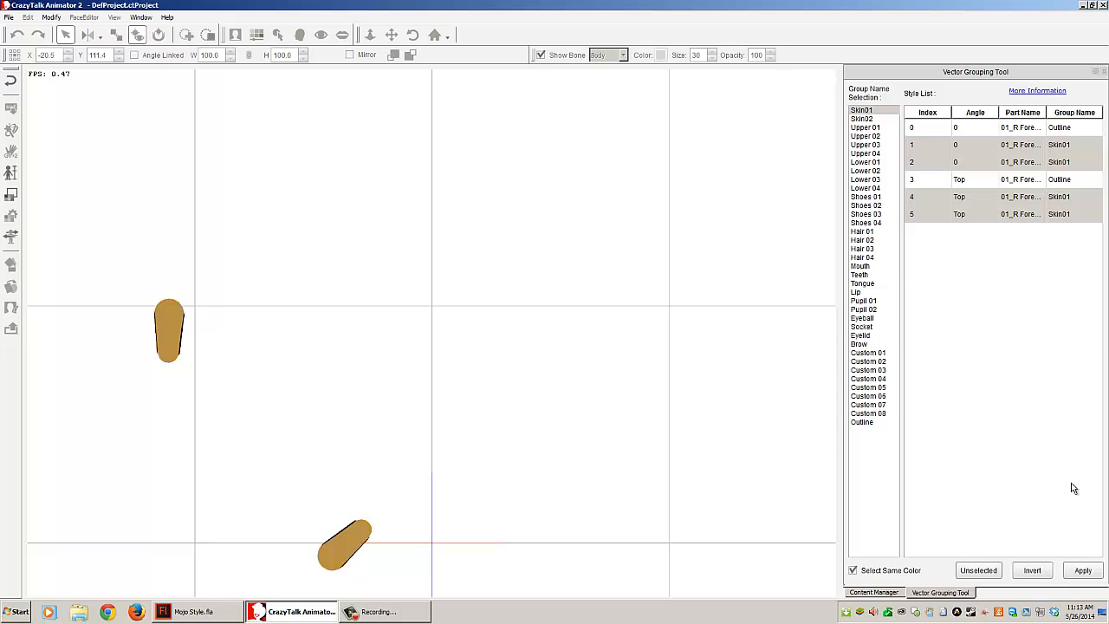
click(1104, 73)
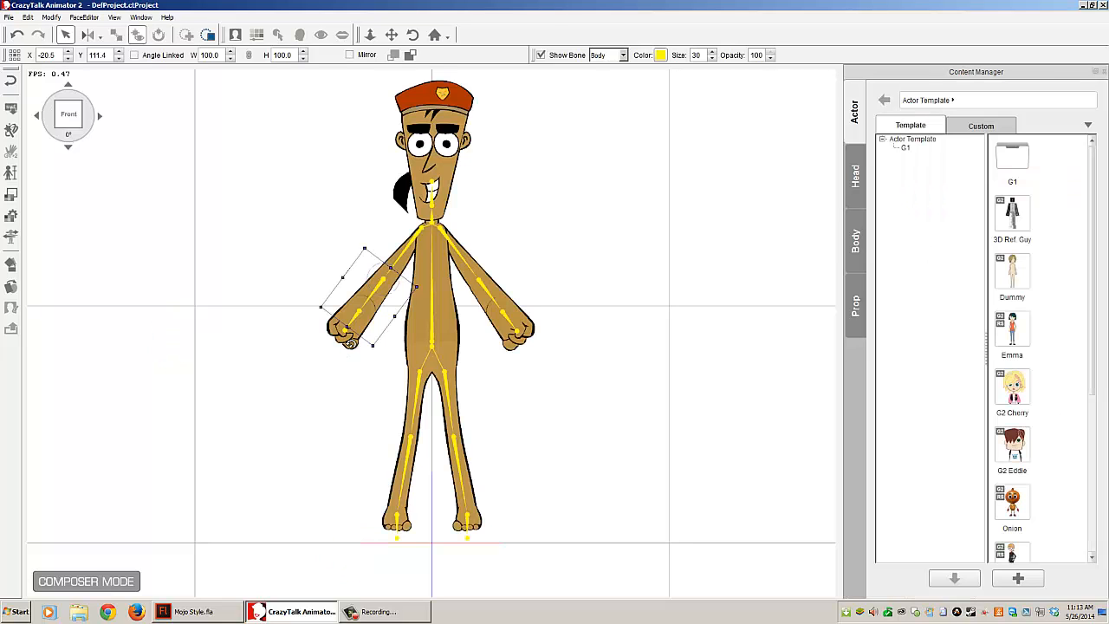
For the right hand, group vector styles 0, 1, 4 and 5 as Outline and 2, 3, 6 and 7 as Skin01.
click(350, 343)
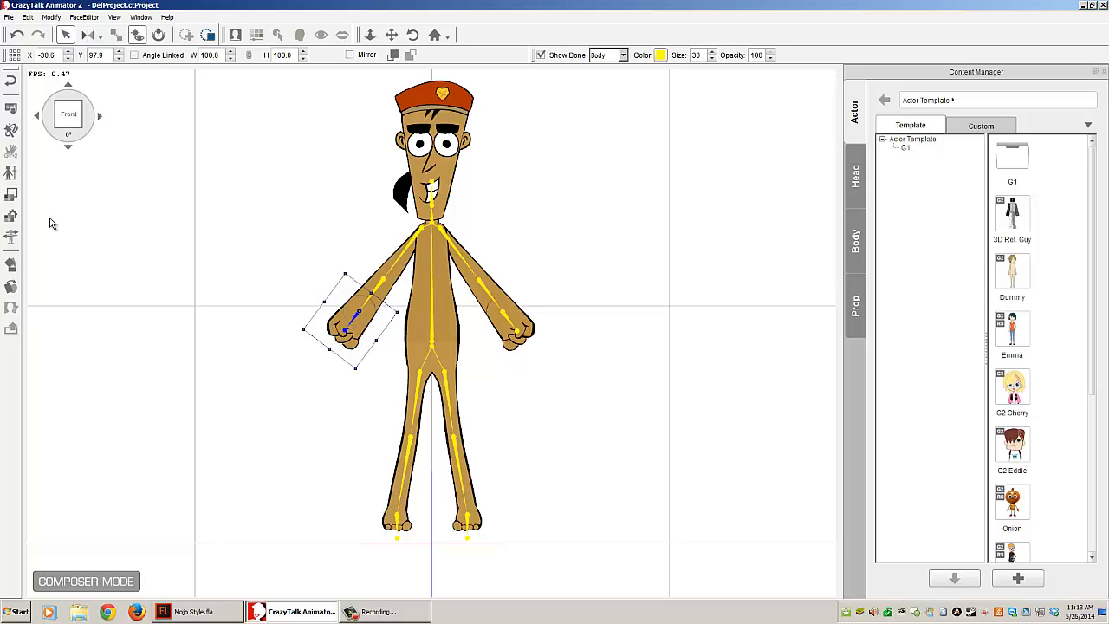
click(10, 215)
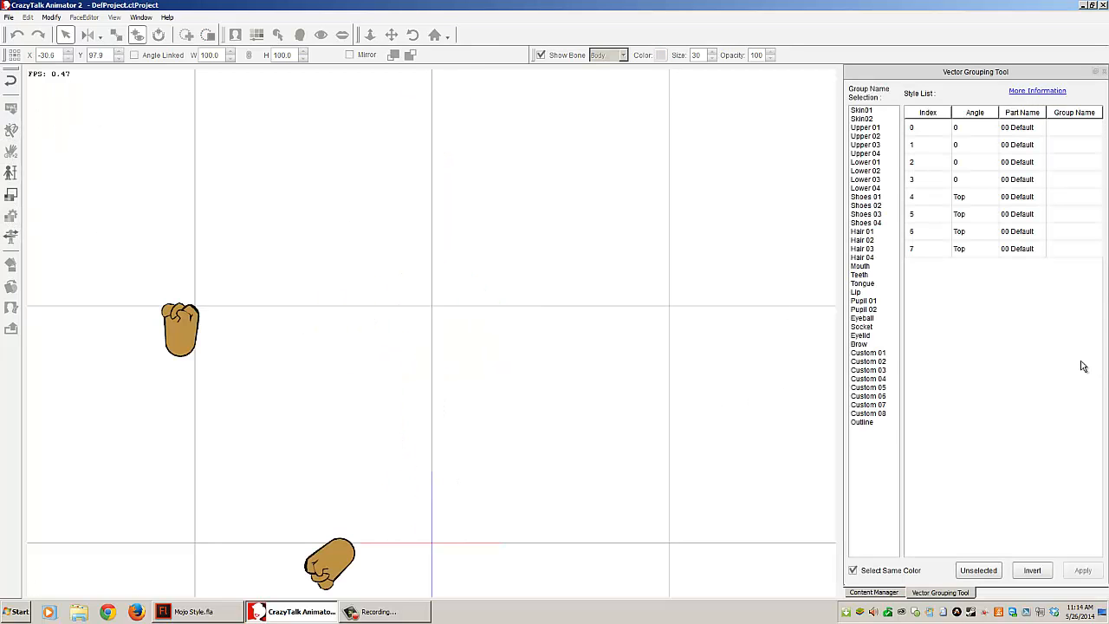
click(934, 128)
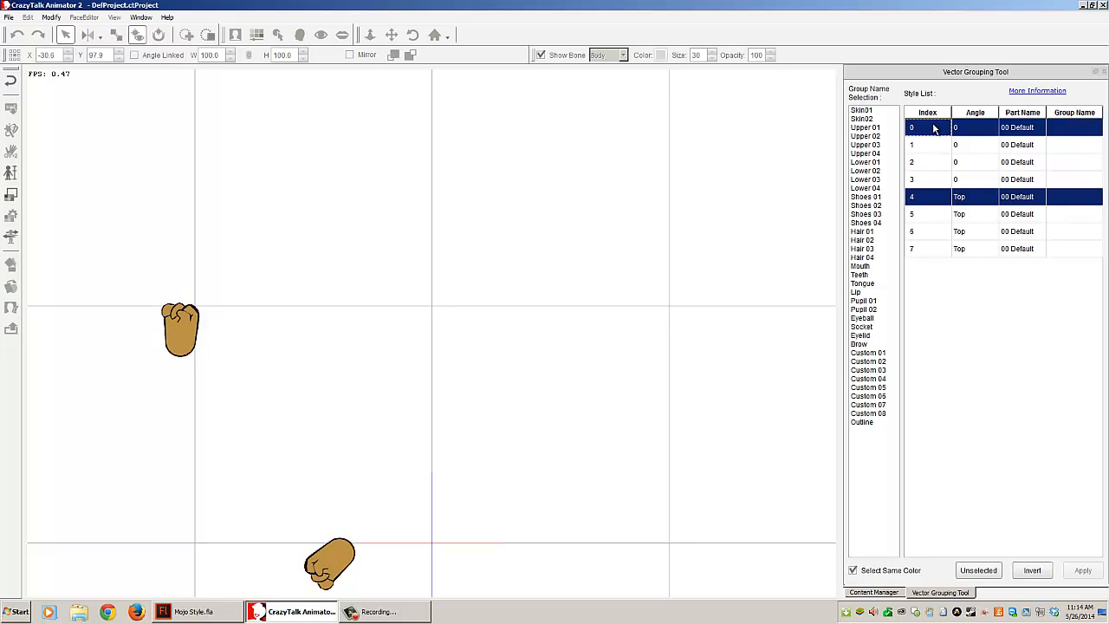
click(939, 146)
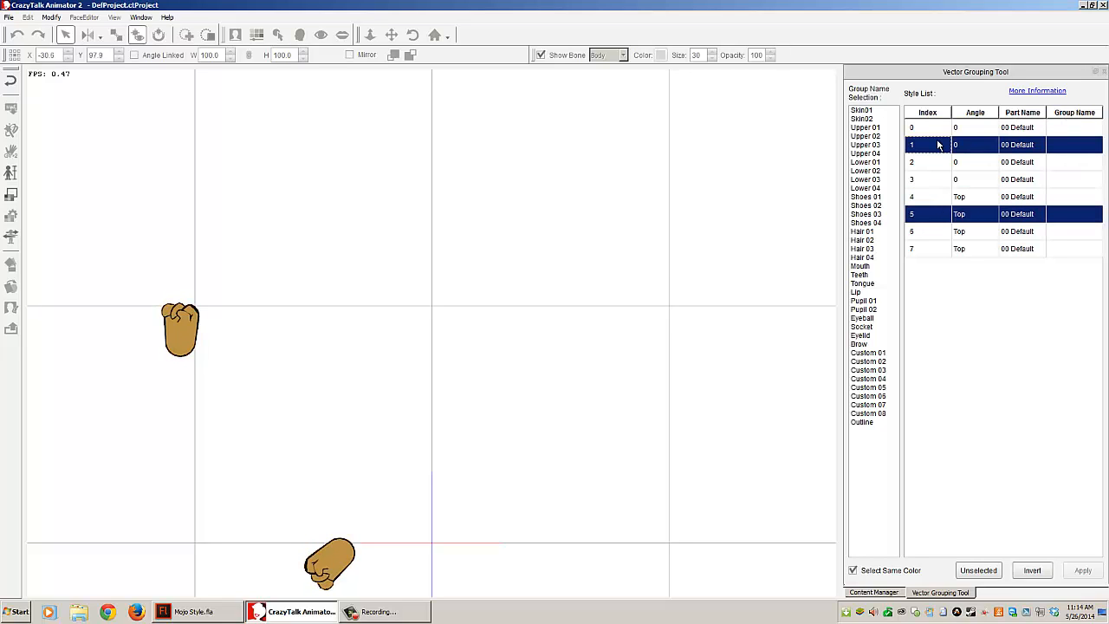
click(938, 161)
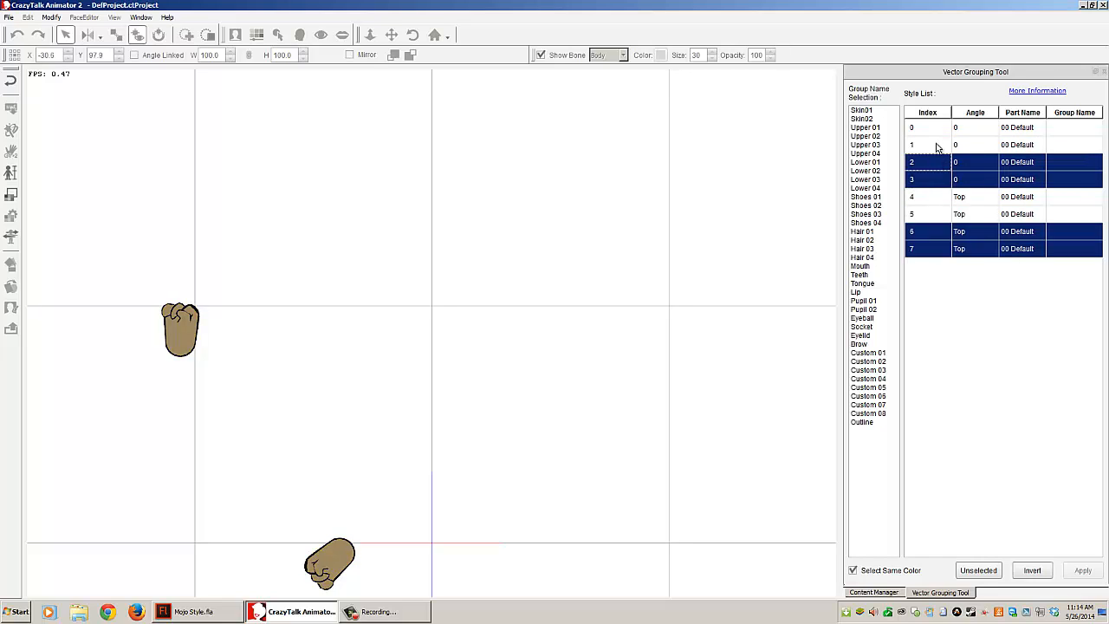
click(936, 142)
ctrl+click(936, 130)
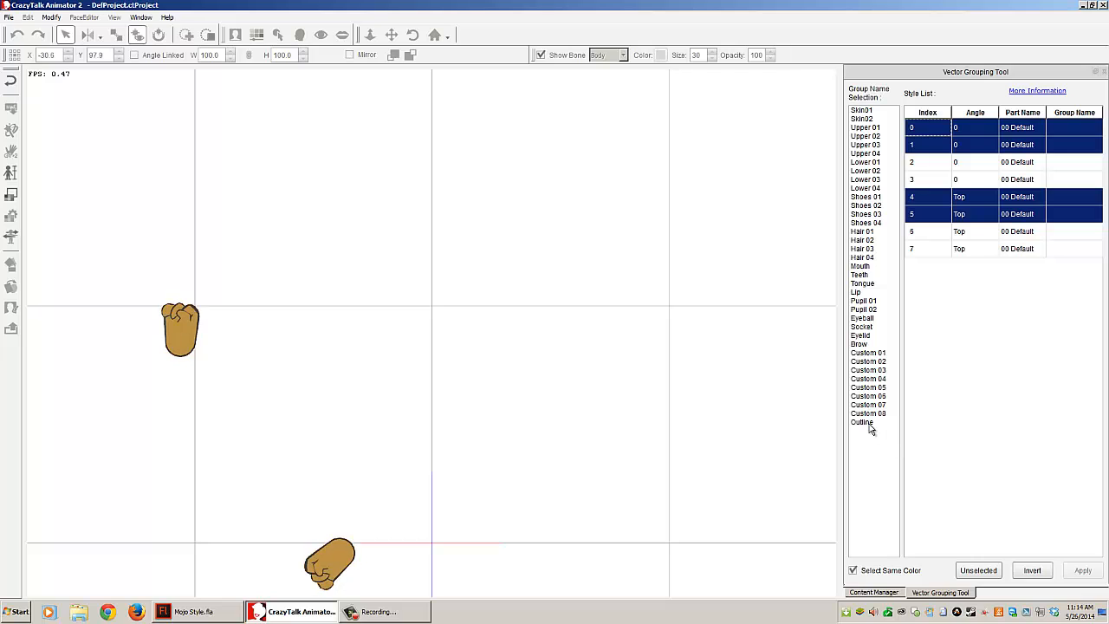
click(868, 423)
click(1083, 570)
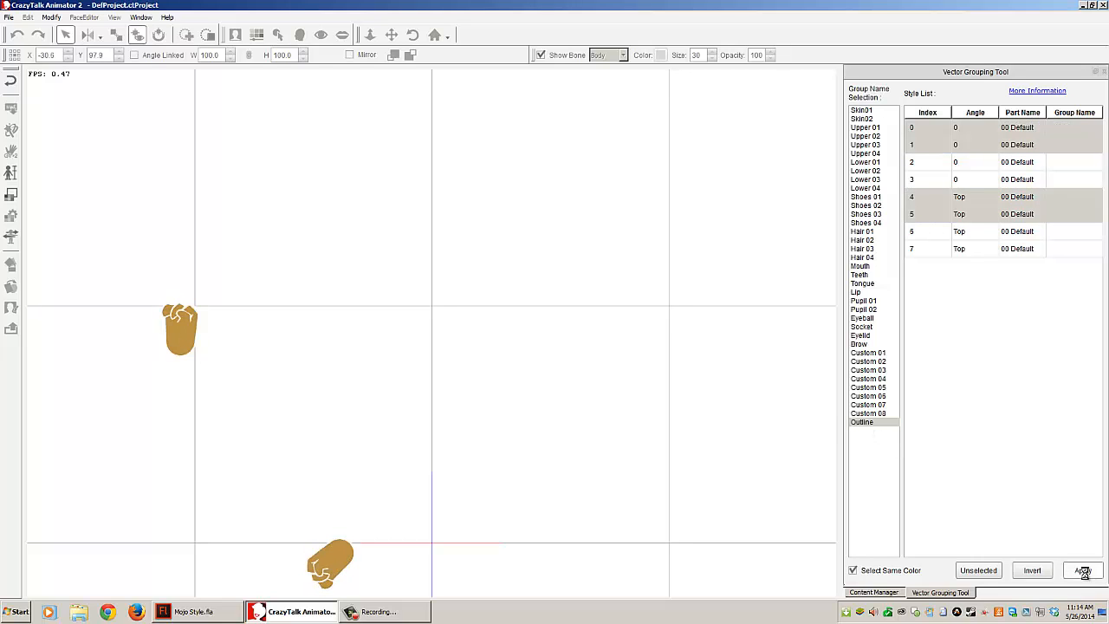
click(933, 177)
click(862, 111)
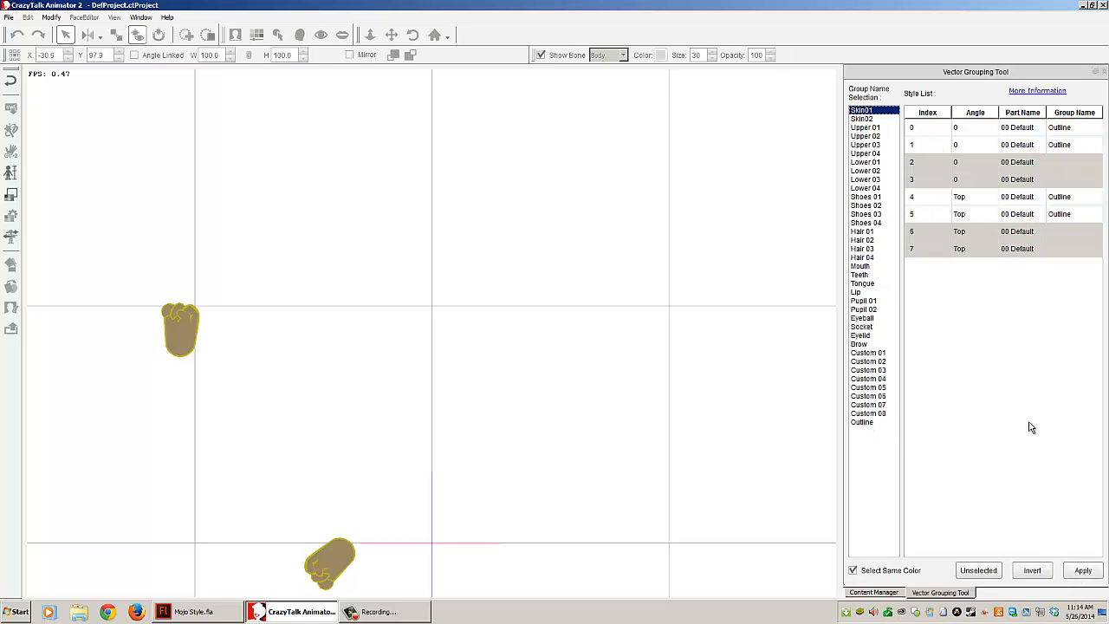
click(1074, 569)
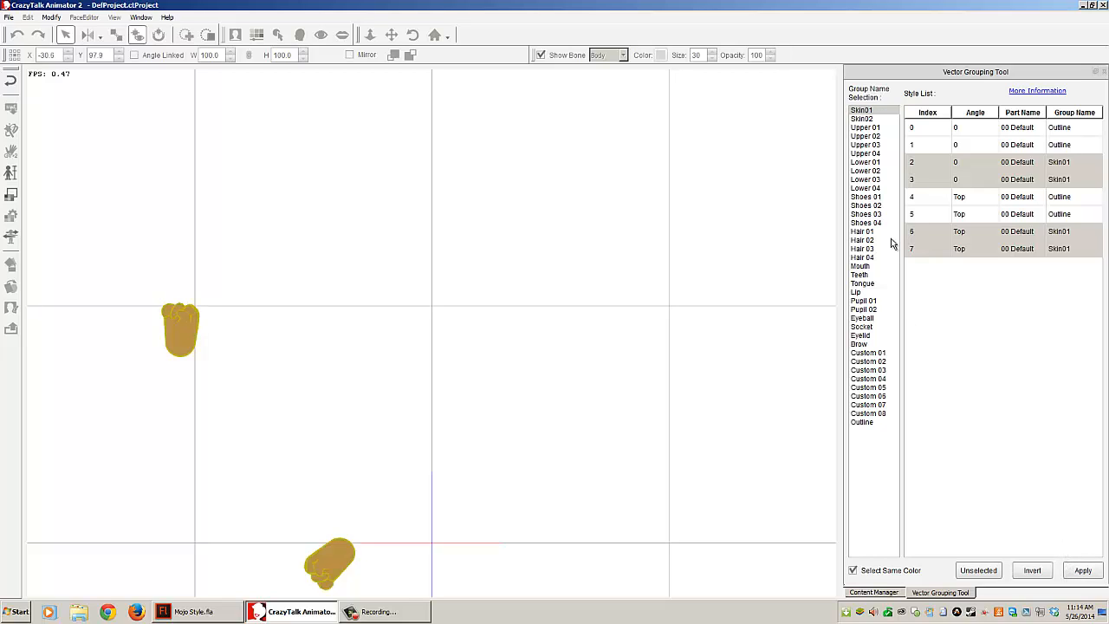
Reapply Outline to the right hand's styles 0, 1, 4 and 5 and Skin01 to 2, 3, 6 and 7, and close the grouping tool.
click(932, 130)
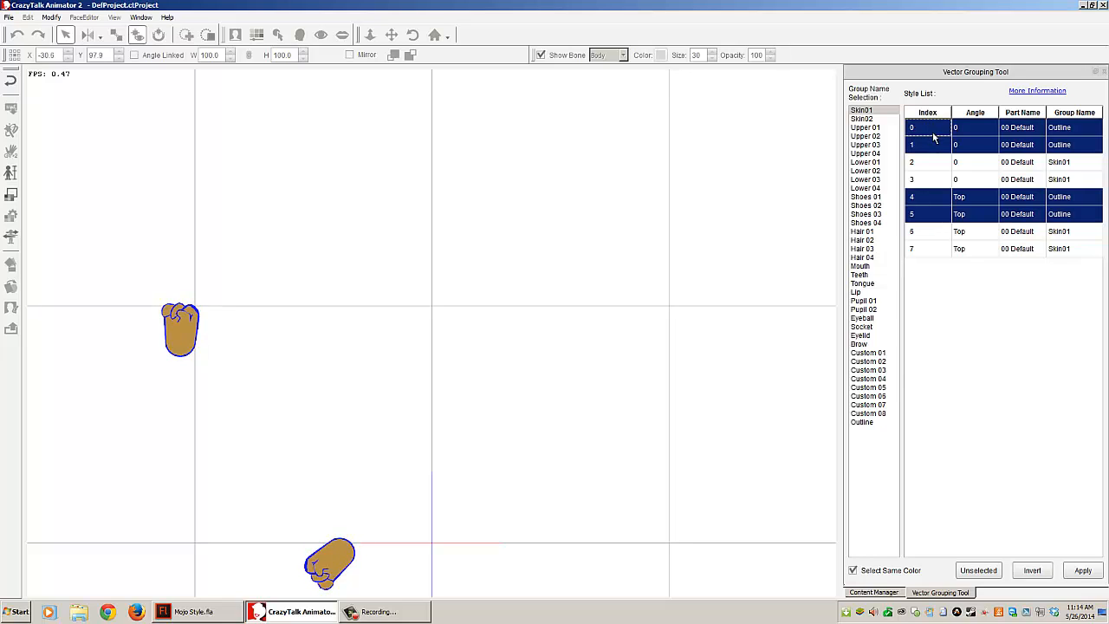
click(867, 423)
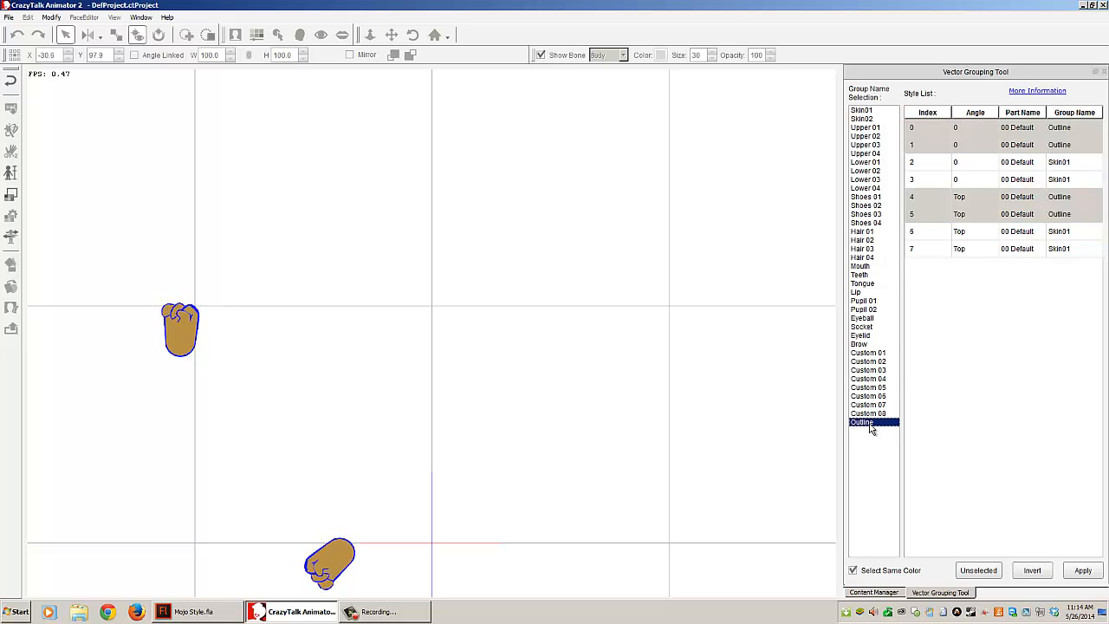
click(1083, 570)
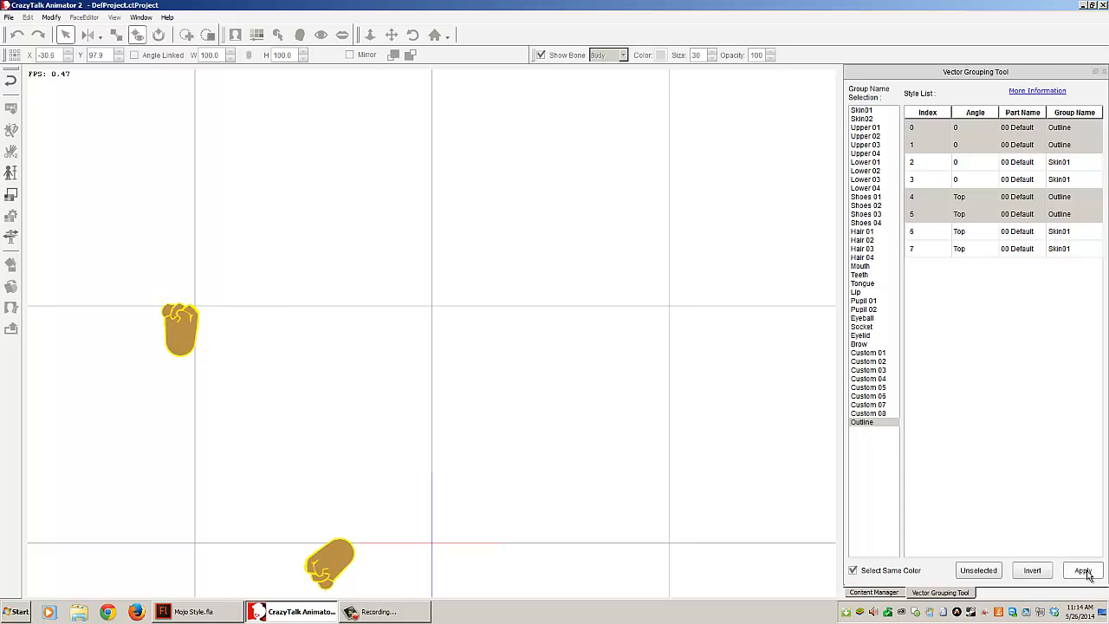
click(942, 169)
click(861, 110)
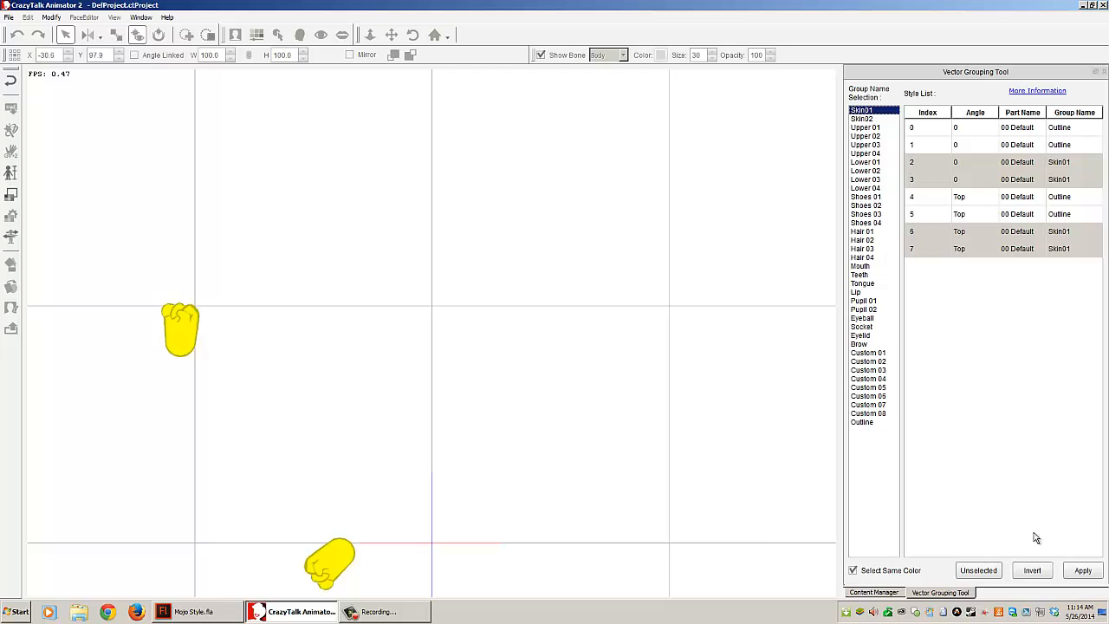
click(1083, 570)
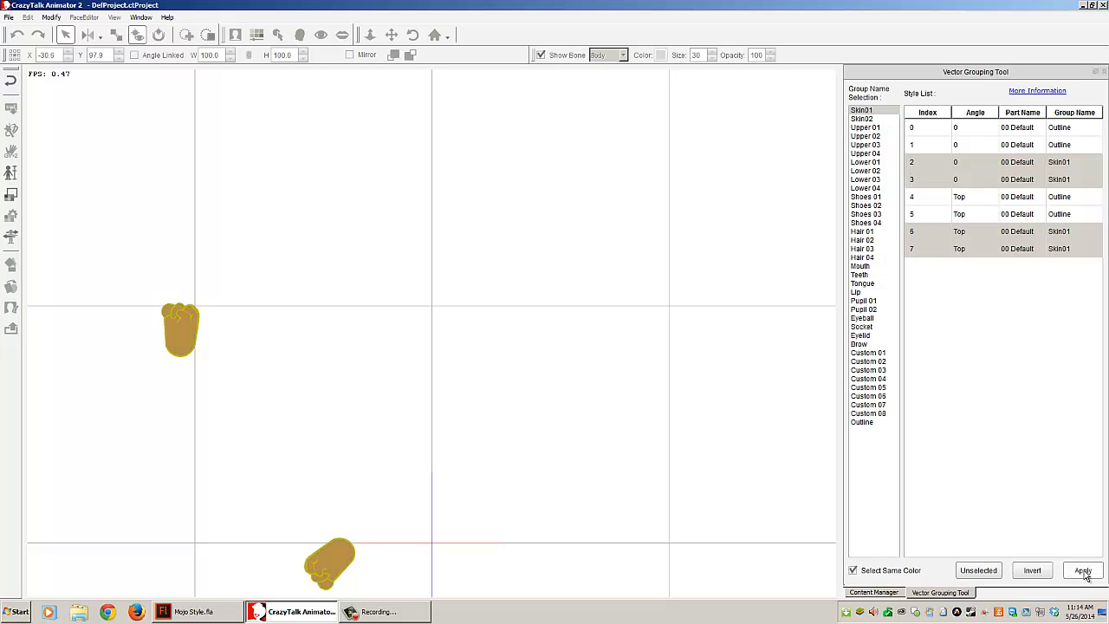
click(1104, 72)
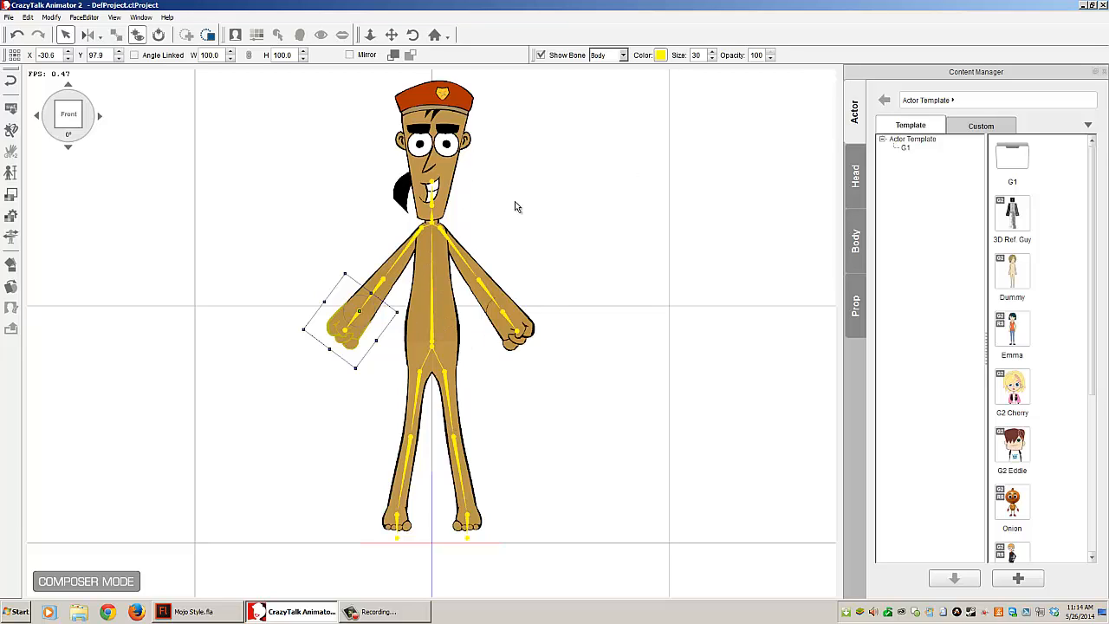
For the neck, assign vector styles 0 and 2 to Outline and 1 and 3 to Skin01, and close the grouping tool.
click(431, 222)
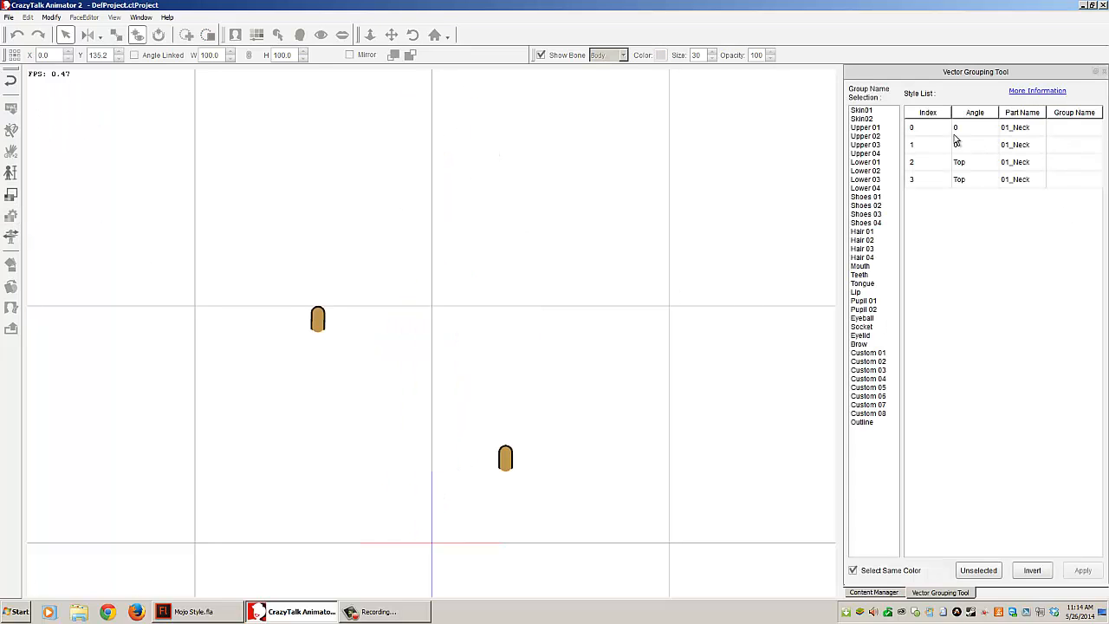
click(928, 133)
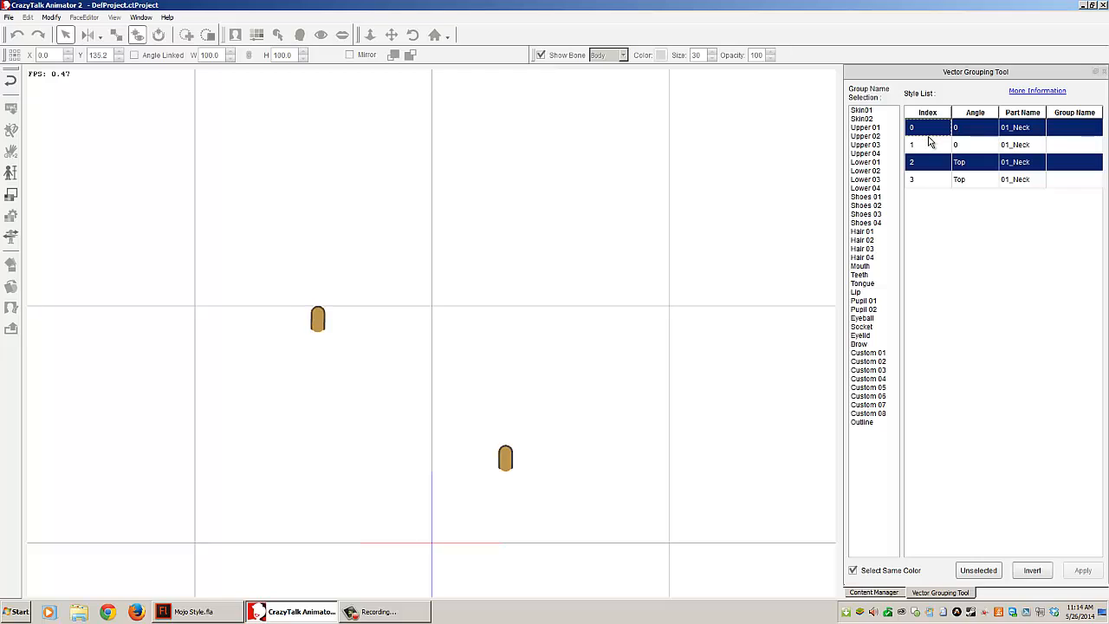
click(874, 422)
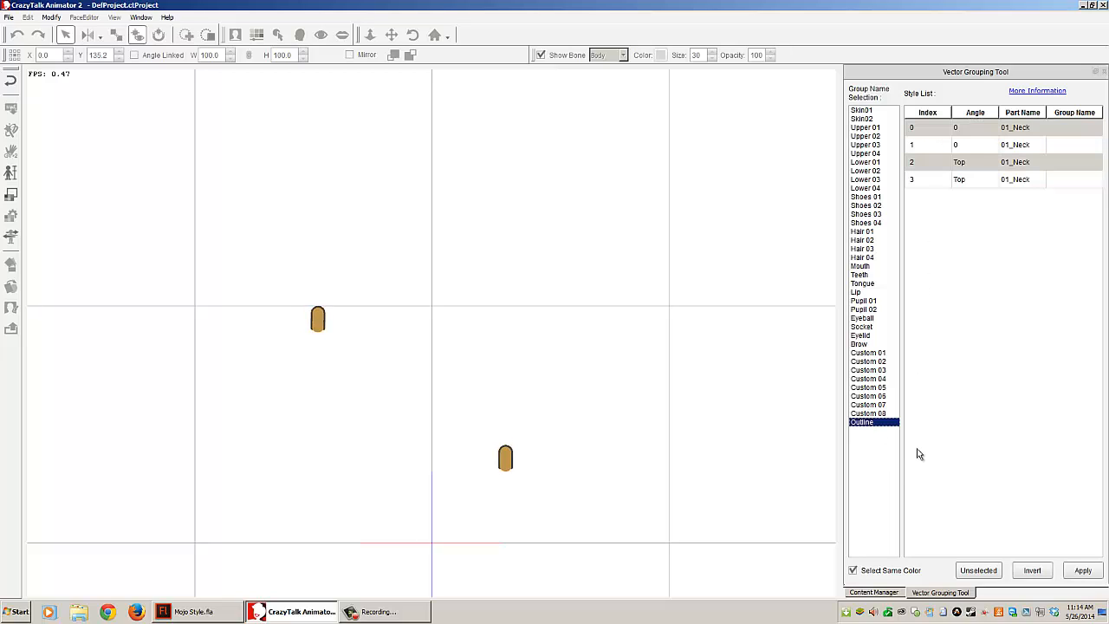
click(1083, 570)
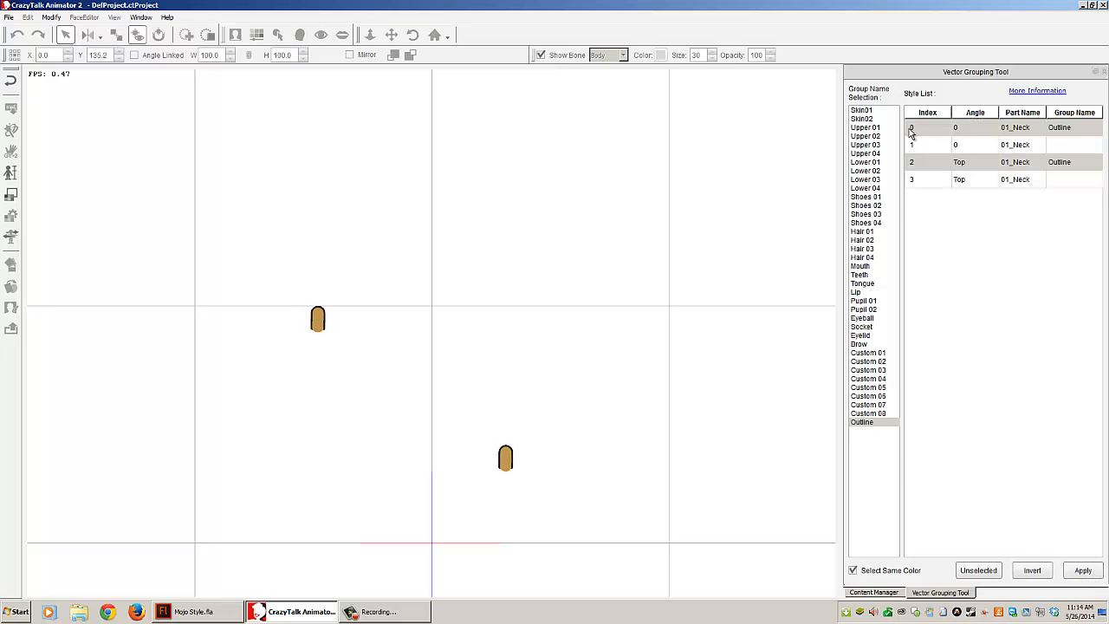
click(940, 146)
click(861, 112)
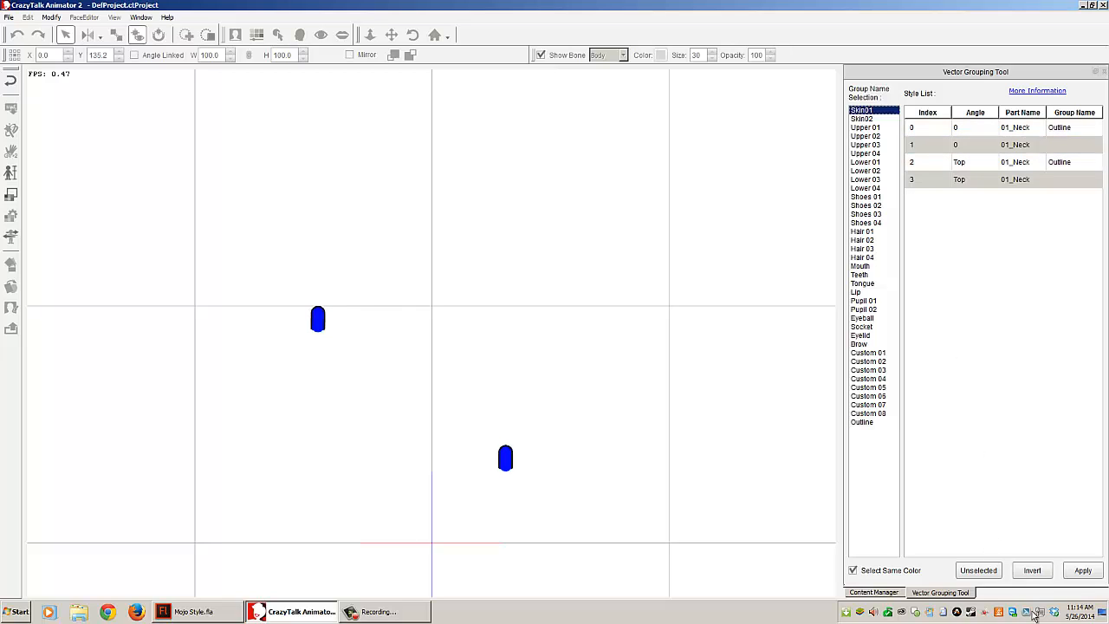
click(1083, 570)
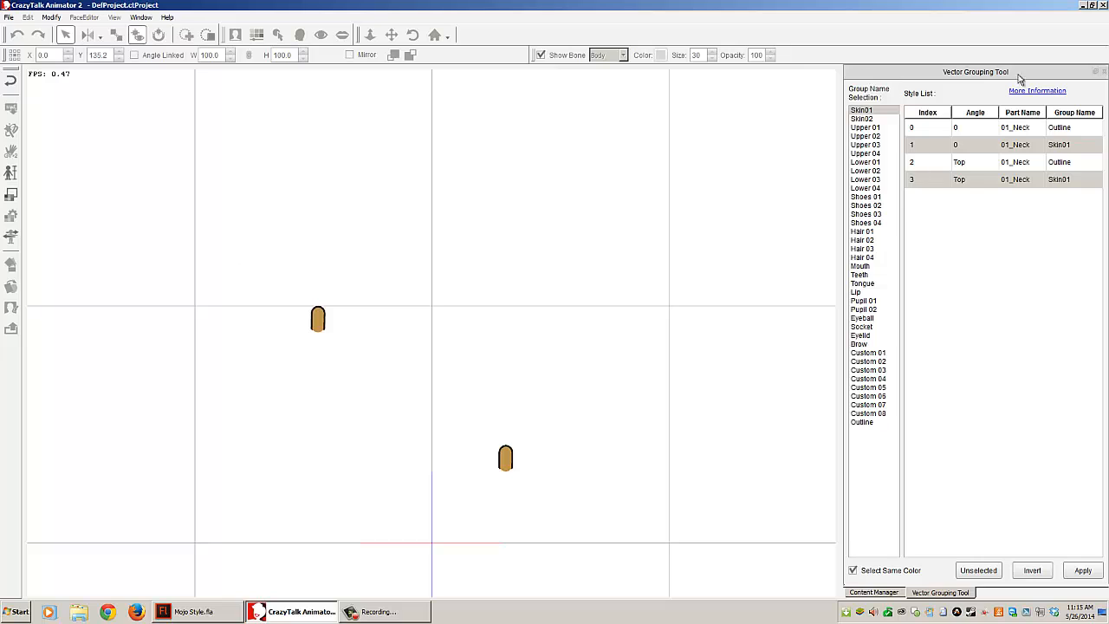
click(1103, 72)
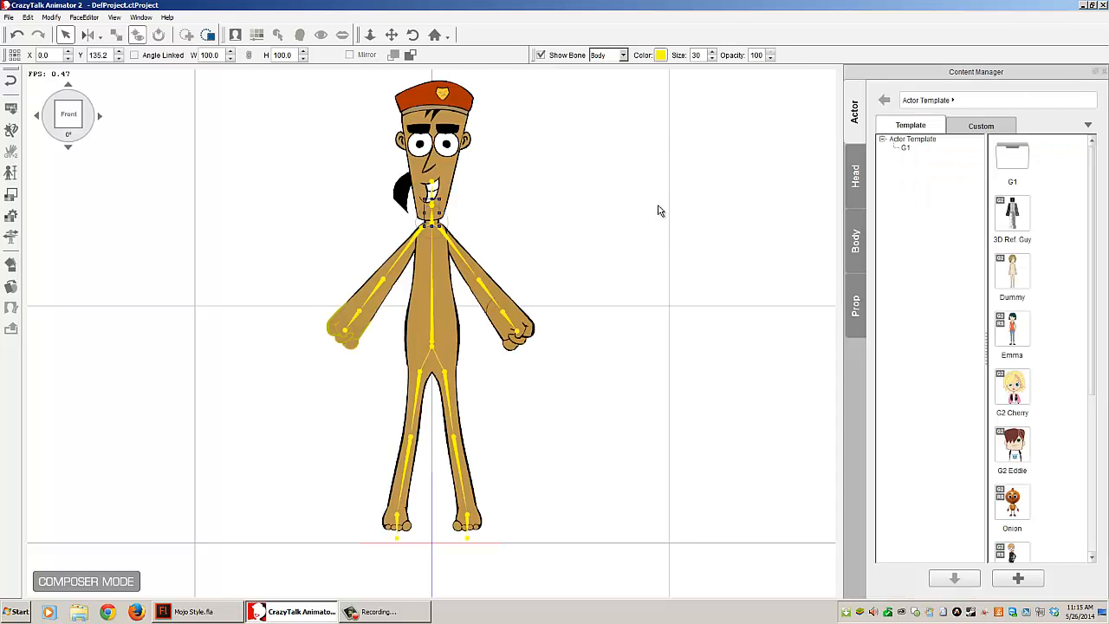
Preview the Line Art, Grayscale, Neon and Pop Art render styles on the whole character, and finish with Line Art applied.
click(681, 239)
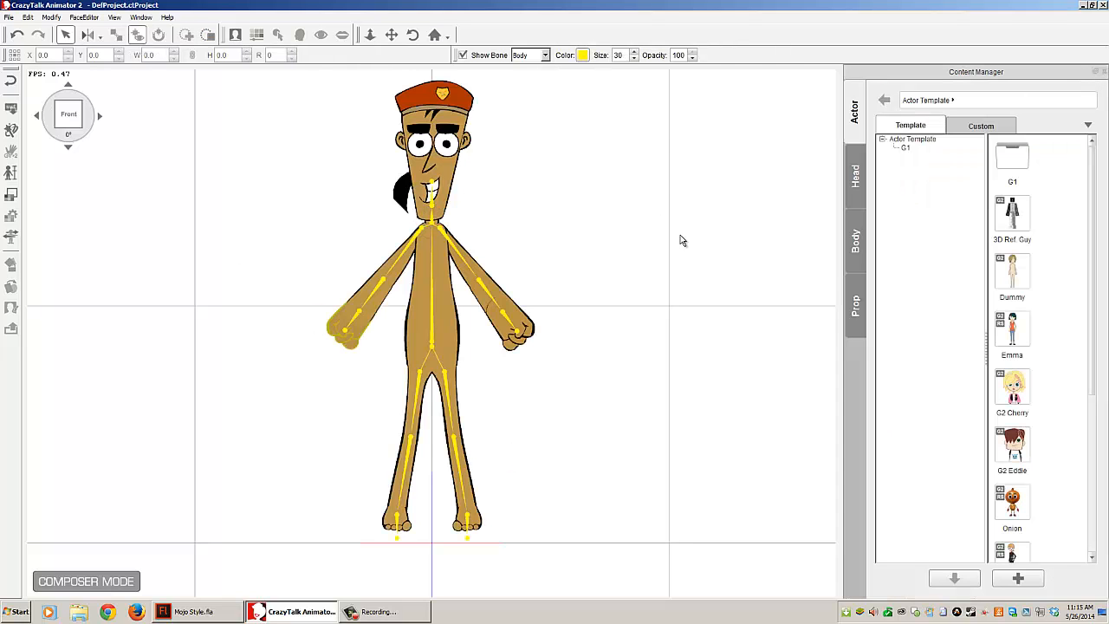
click(12, 198)
click(938, 132)
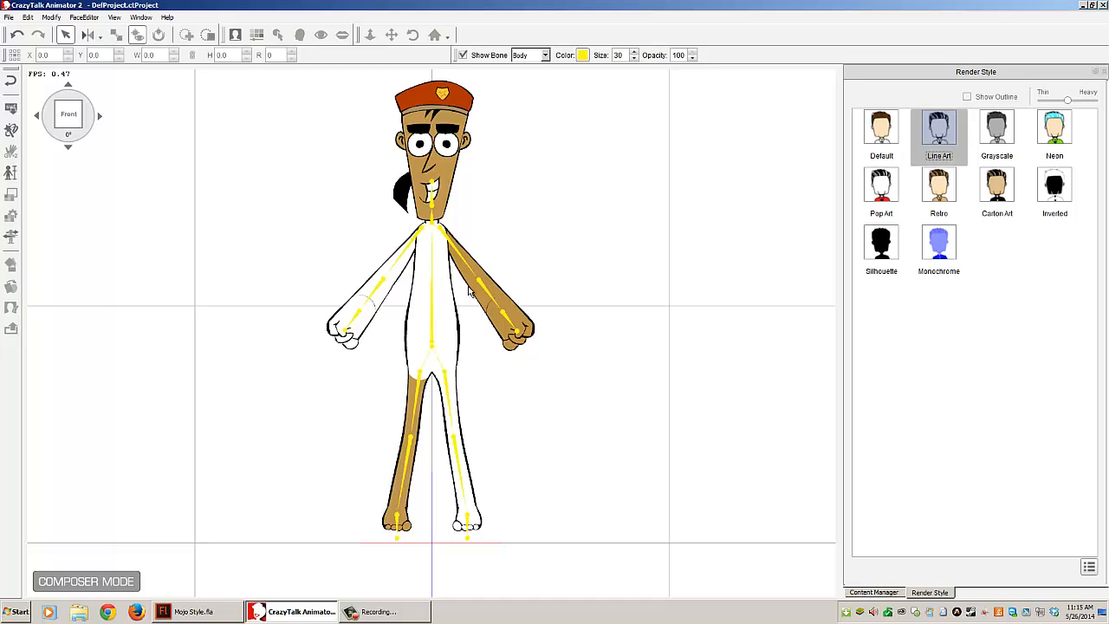
click(999, 130)
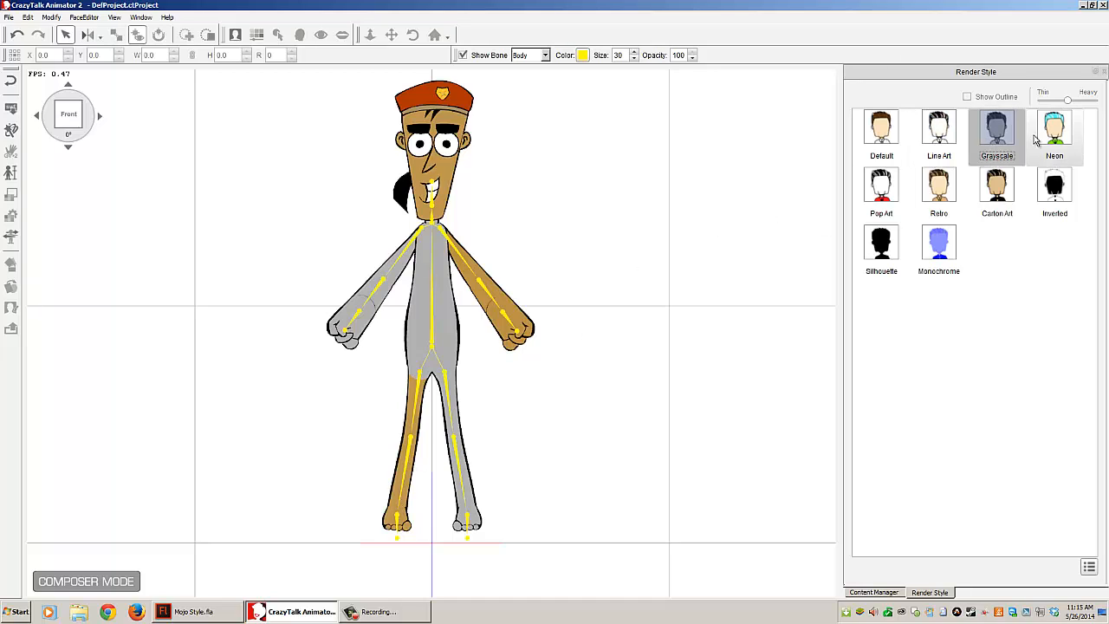
click(1032, 135)
click(881, 193)
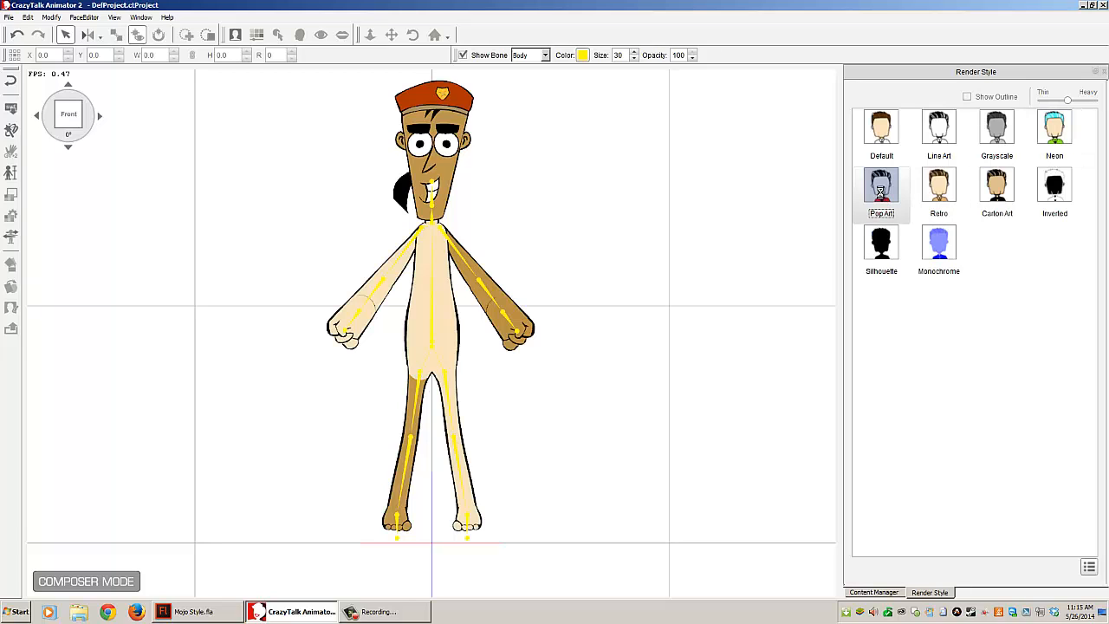
click(944, 135)
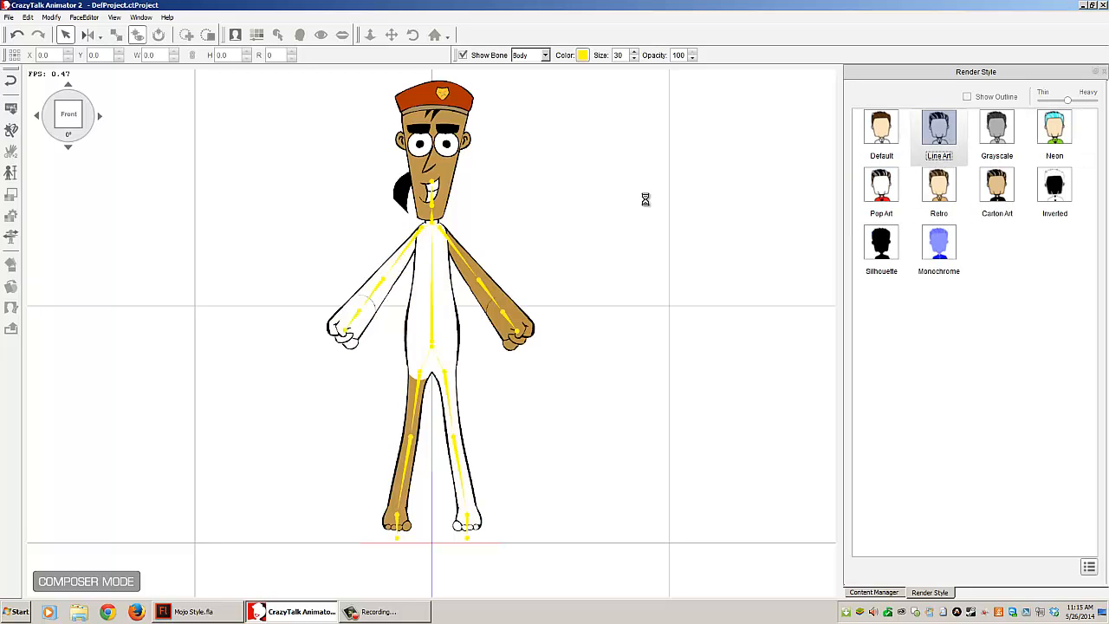
For the L Arm, group vector styles 0 and 3 as Outline and 1, 2, 4 and 5 as Skin01, and close the grouping tool.
click(462, 256)
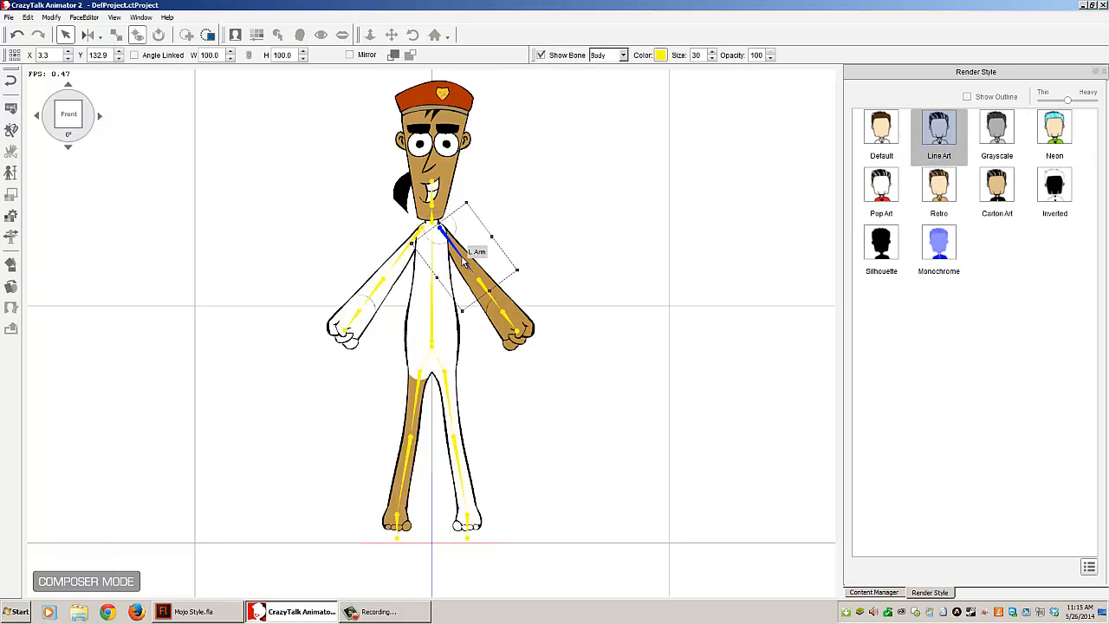
click(12, 215)
click(912, 128)
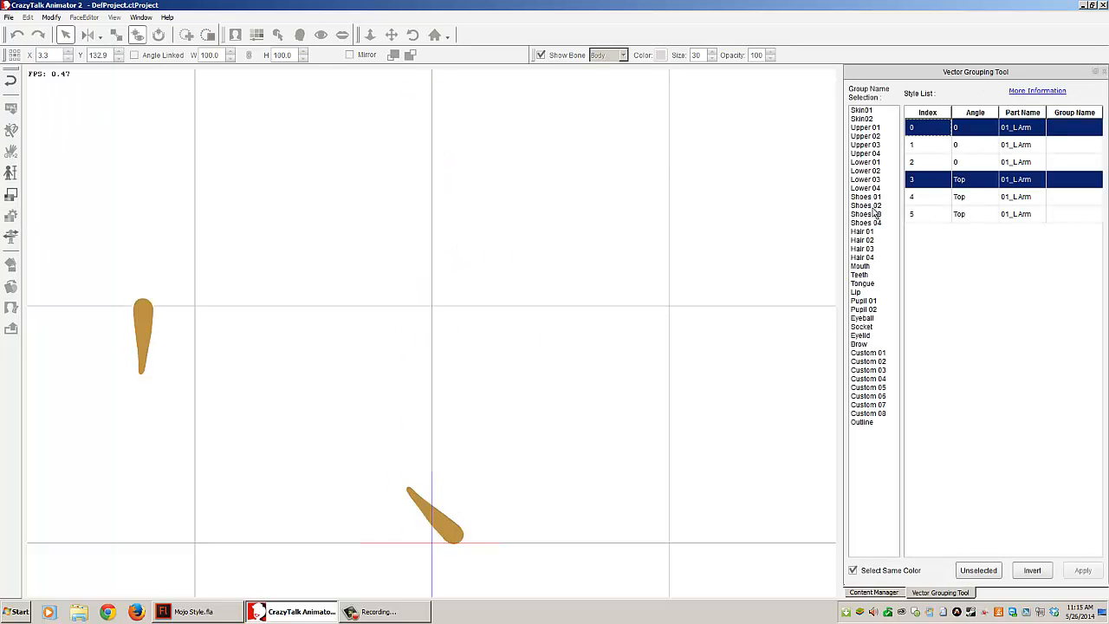
click(868, 422)
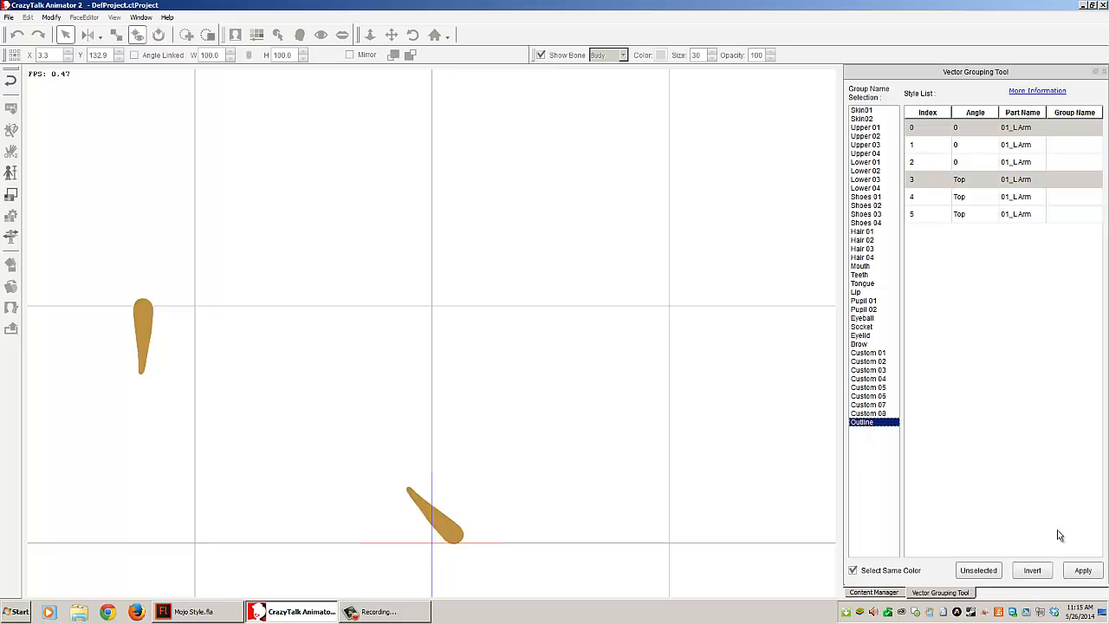
click(1083, 570)
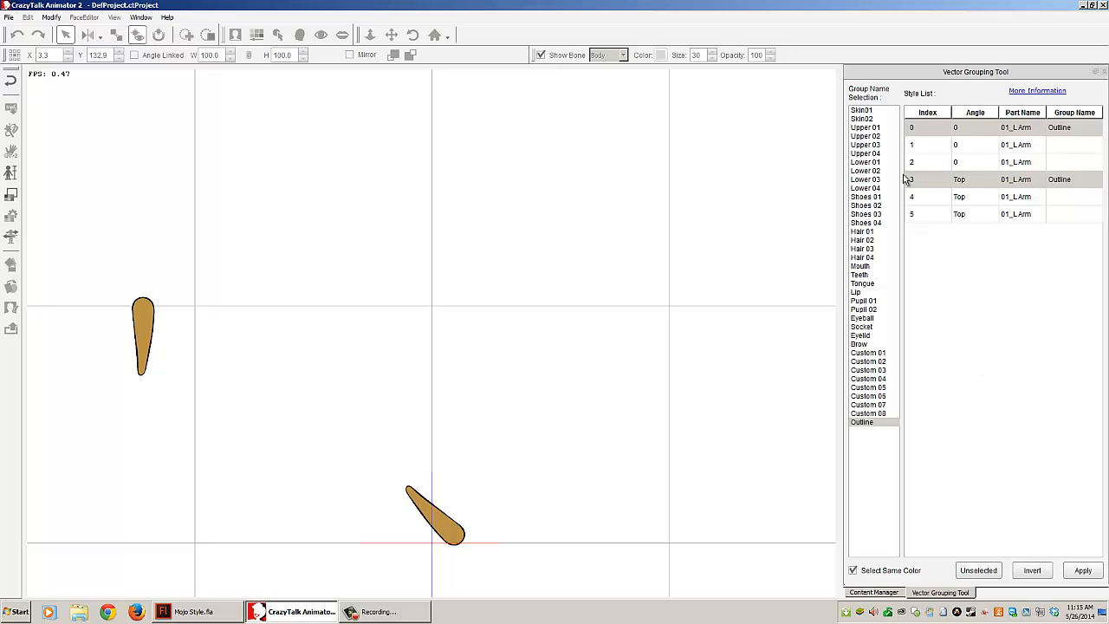
click(927, 155)
click(867, 110)
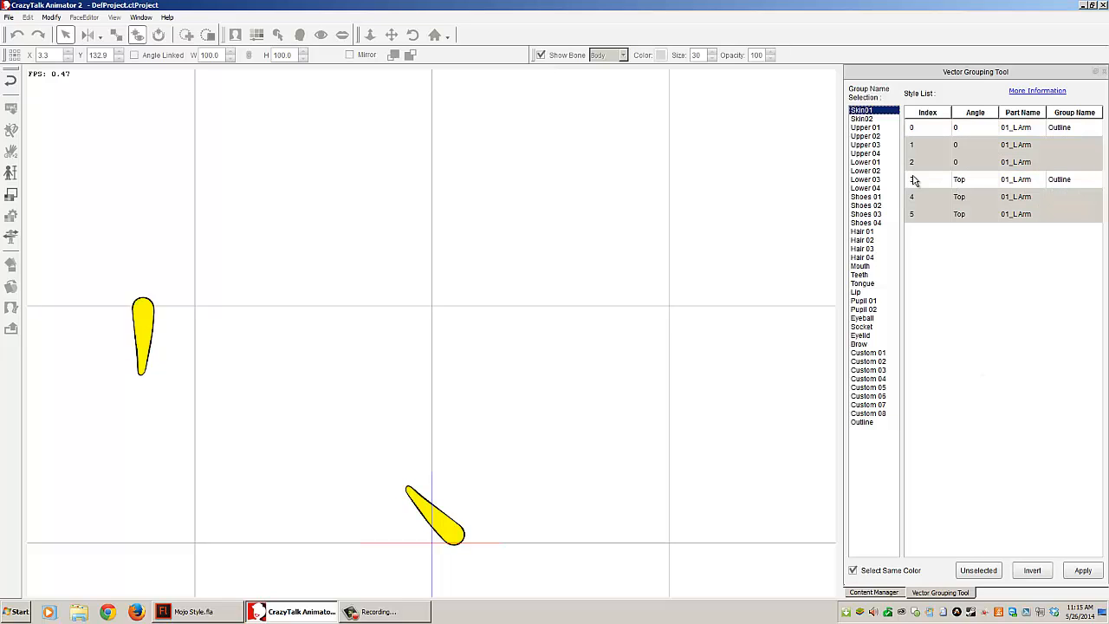
click(1083, 570)
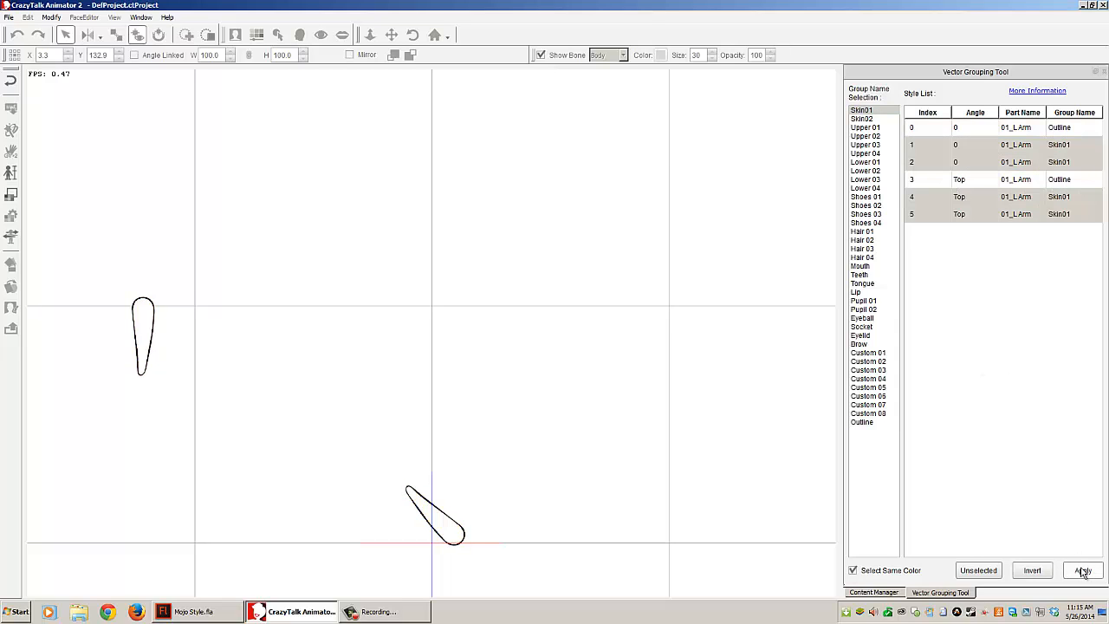
click(1104, 72)
For the left forearm, group vector styles 0 and 3 as Outline and 1, 2, 4 and 5 as Skin01, and close the grouping tool.
click(495, 291)
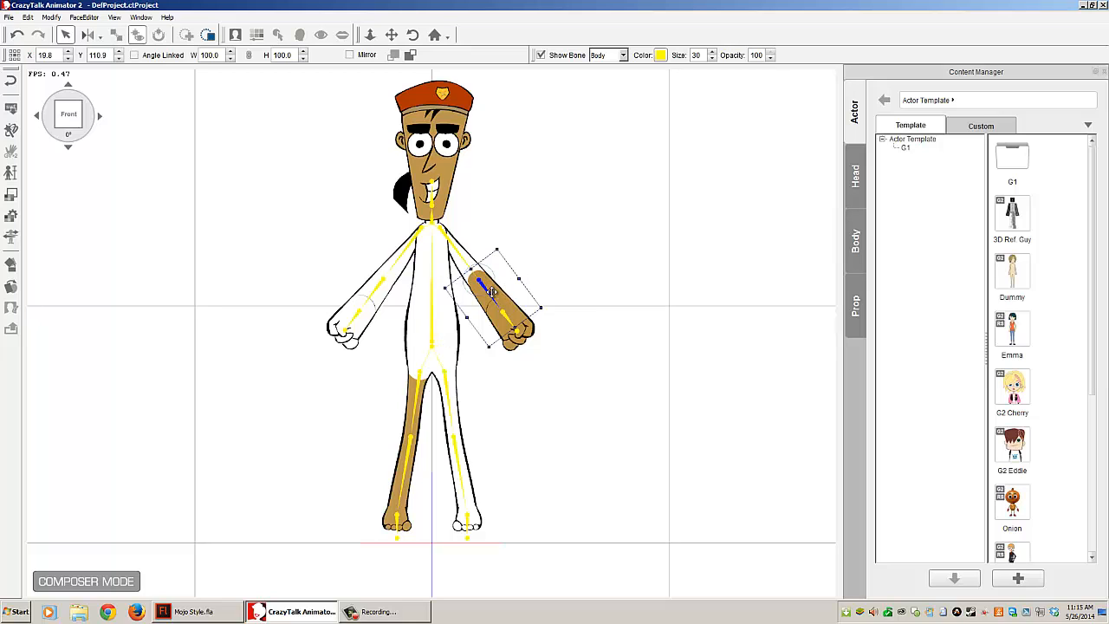
click(8, 220)
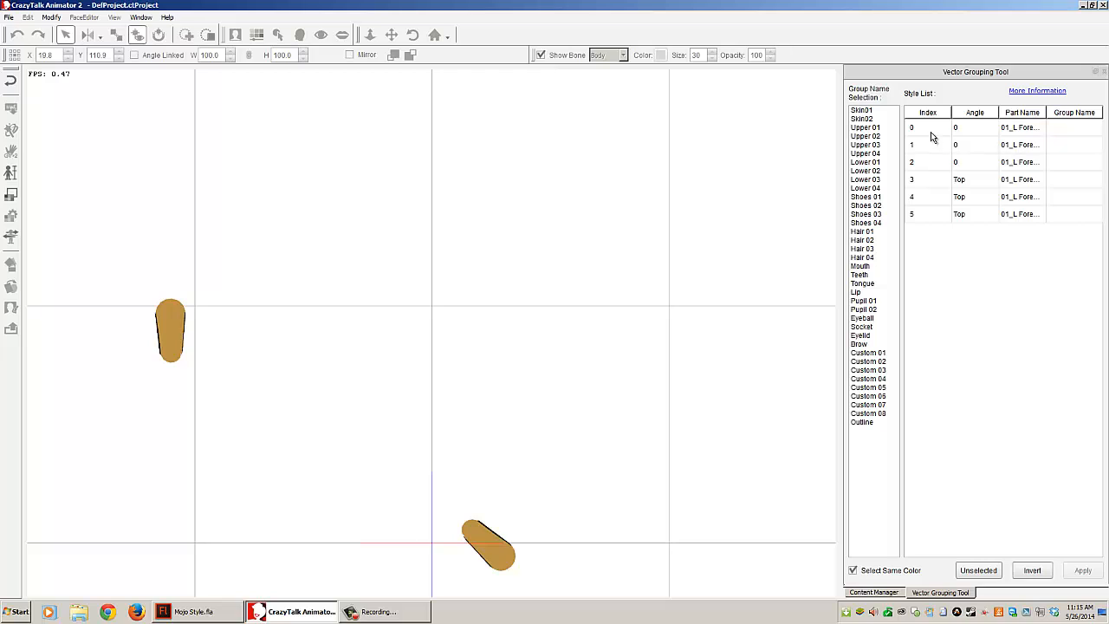
click(931, 131)
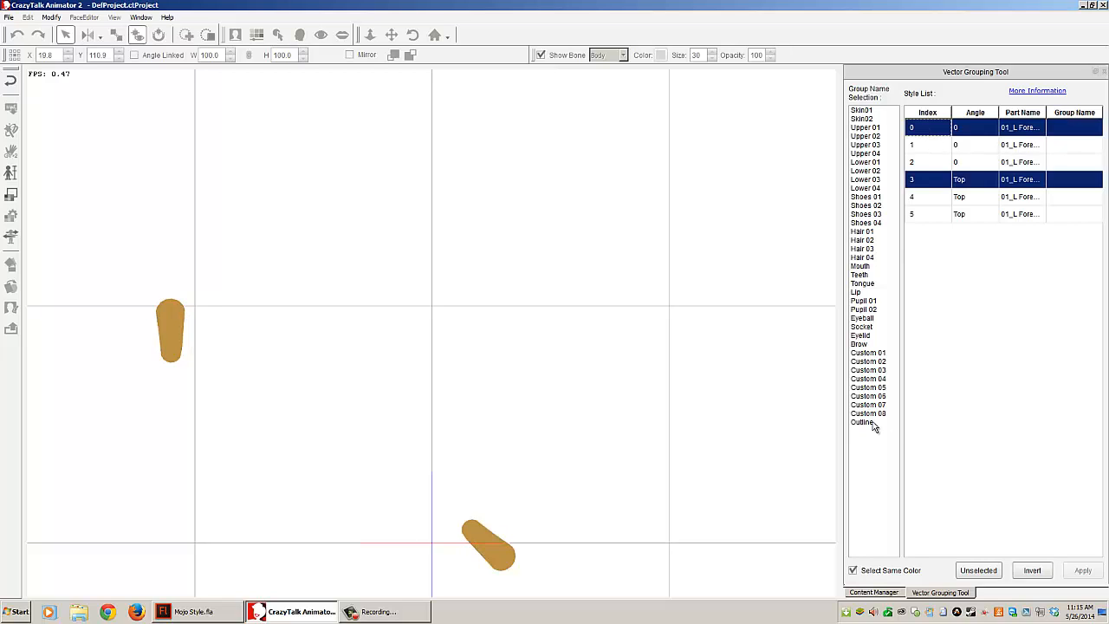
click(870, 423)
click(1083, 571)
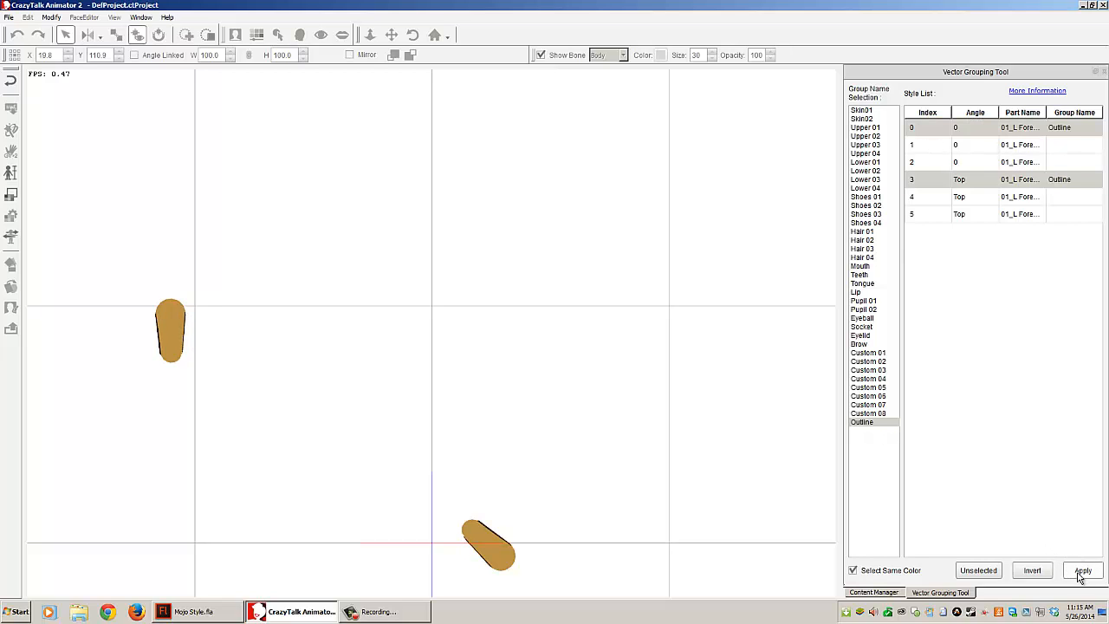
click(924, 149)
click(872, 111)
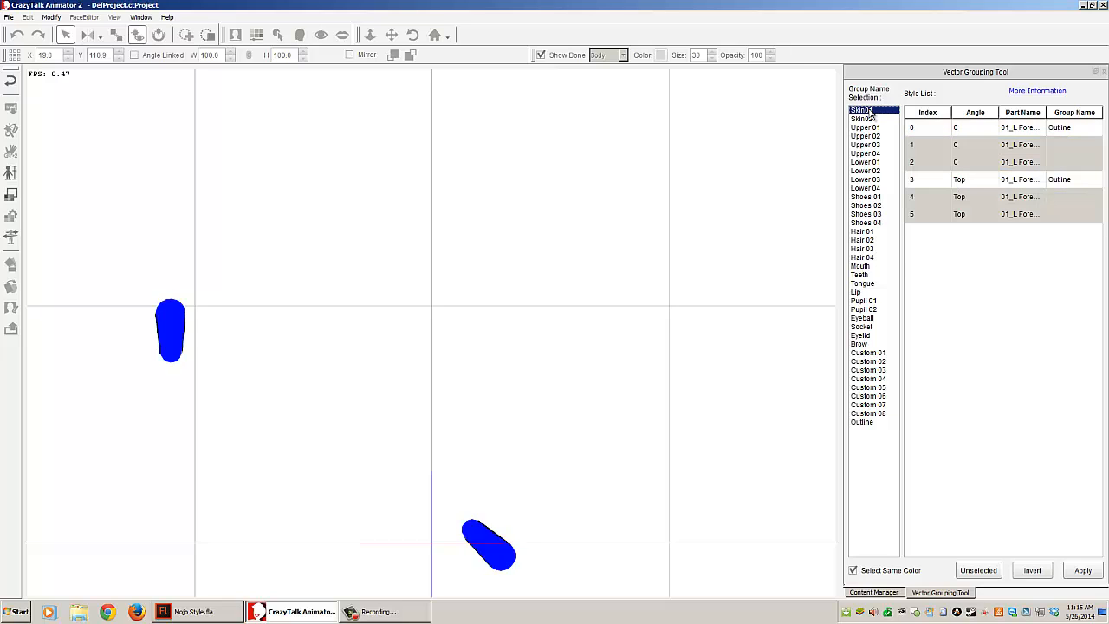
click(1083, 571)
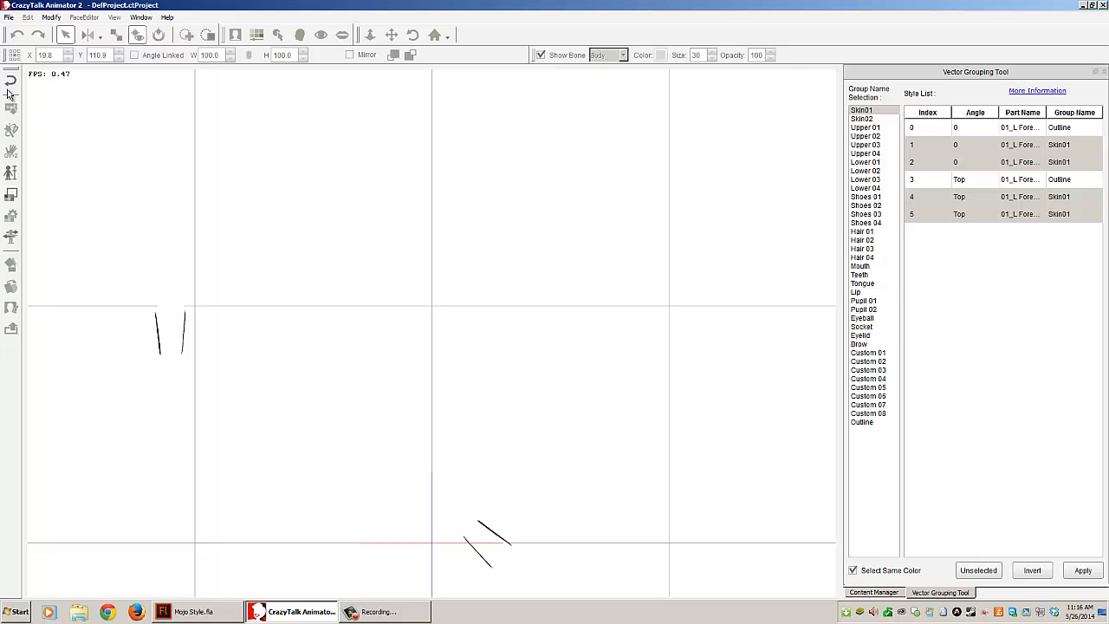
click(1104, 72)
For the left hand, group vector styles 0 and 4 as Outline and 2, 3, 6 and 7 as Skin01, and close the grouping tool.
click(520, 338)
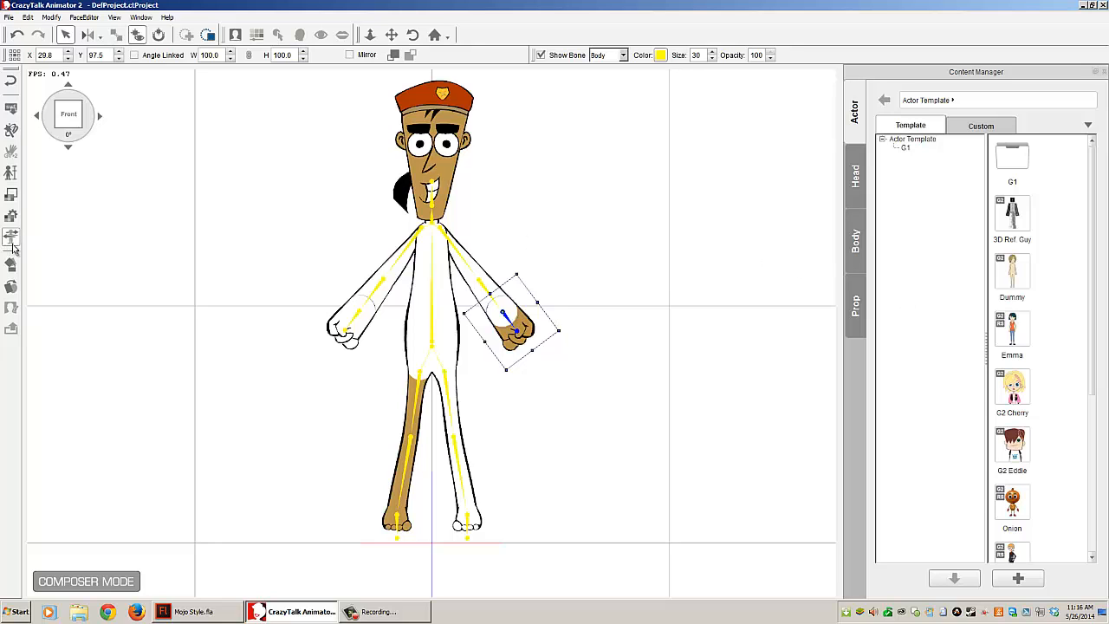
click(10, 215)
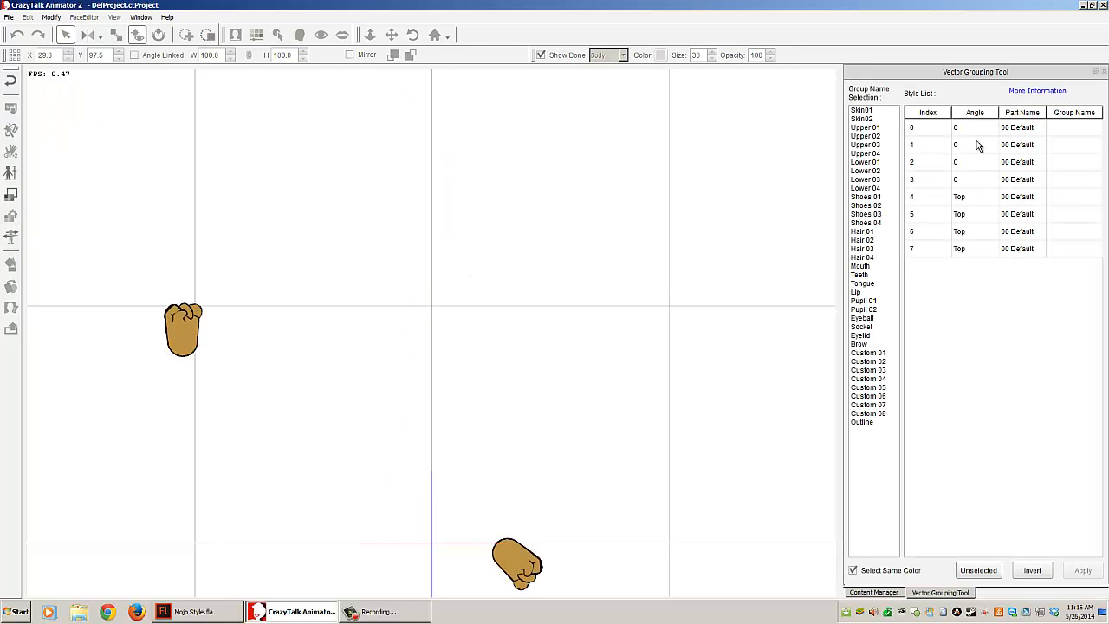
click(933, 131)
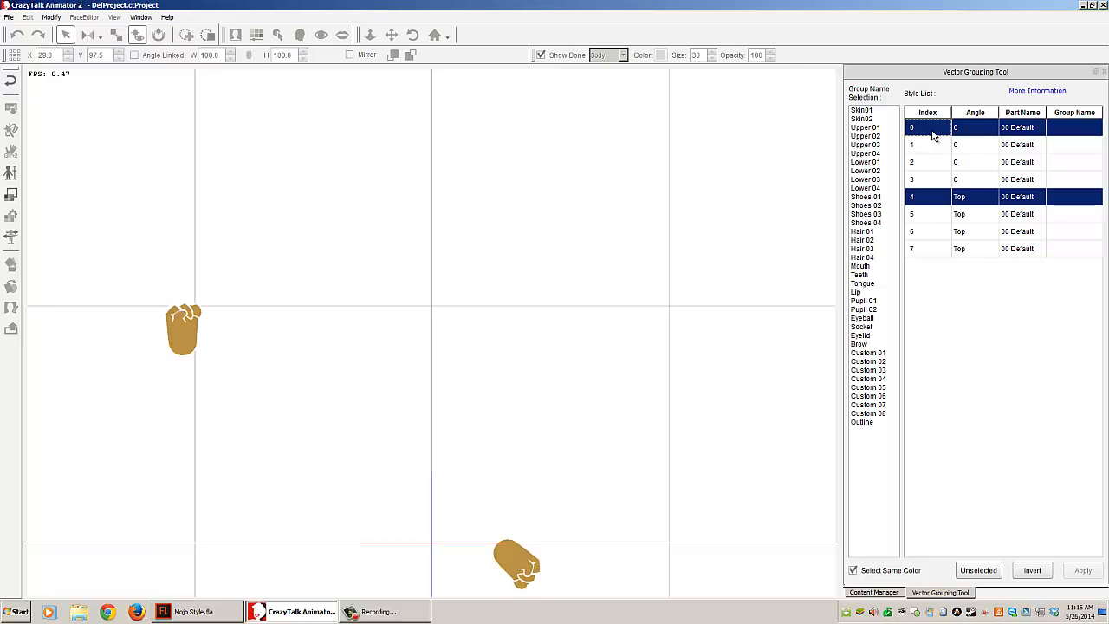
click(869, 422)
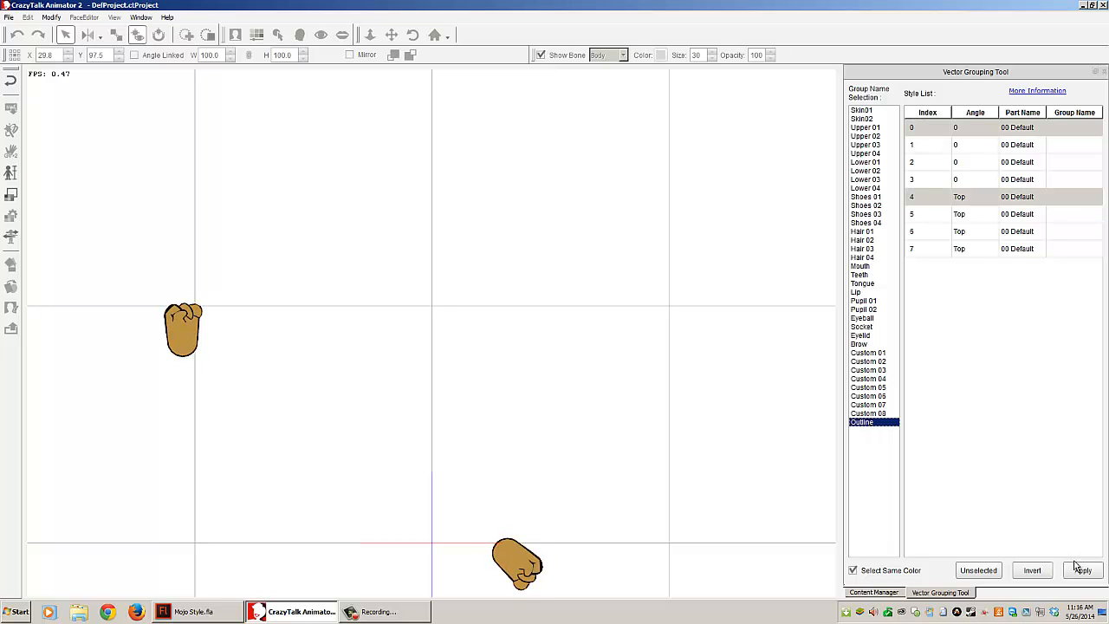
click(1082, 569)
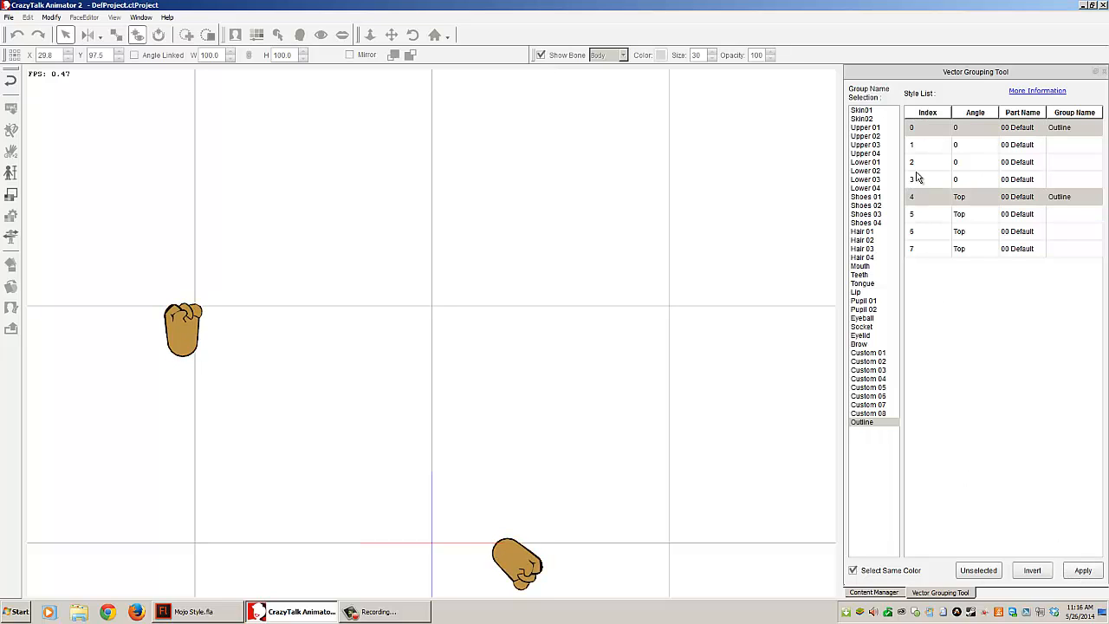
click(921, 145)
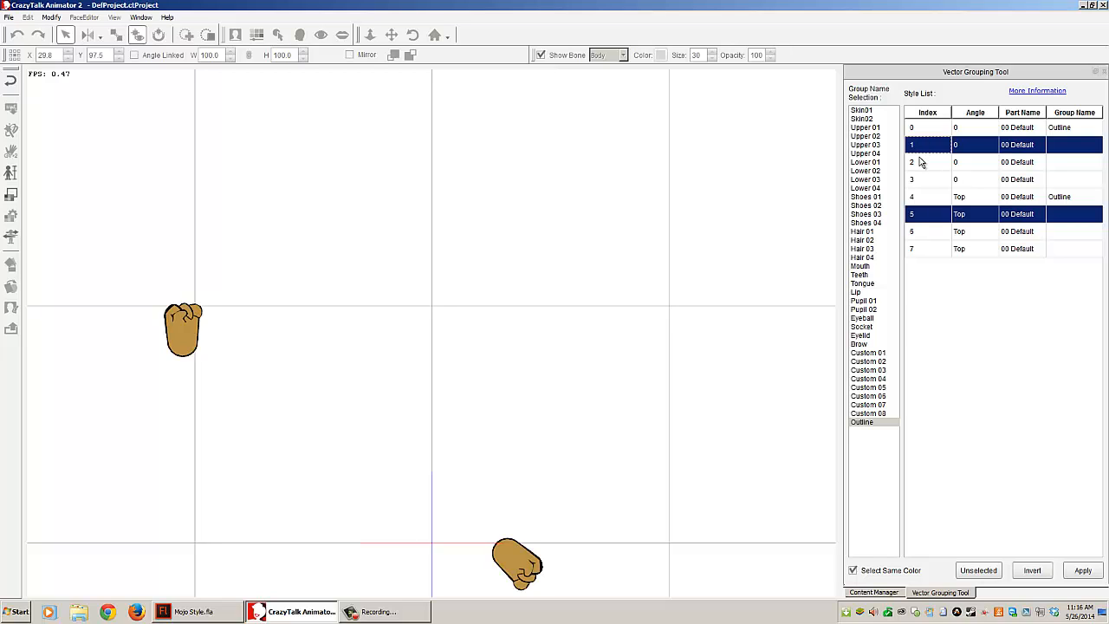
click(922, 163)
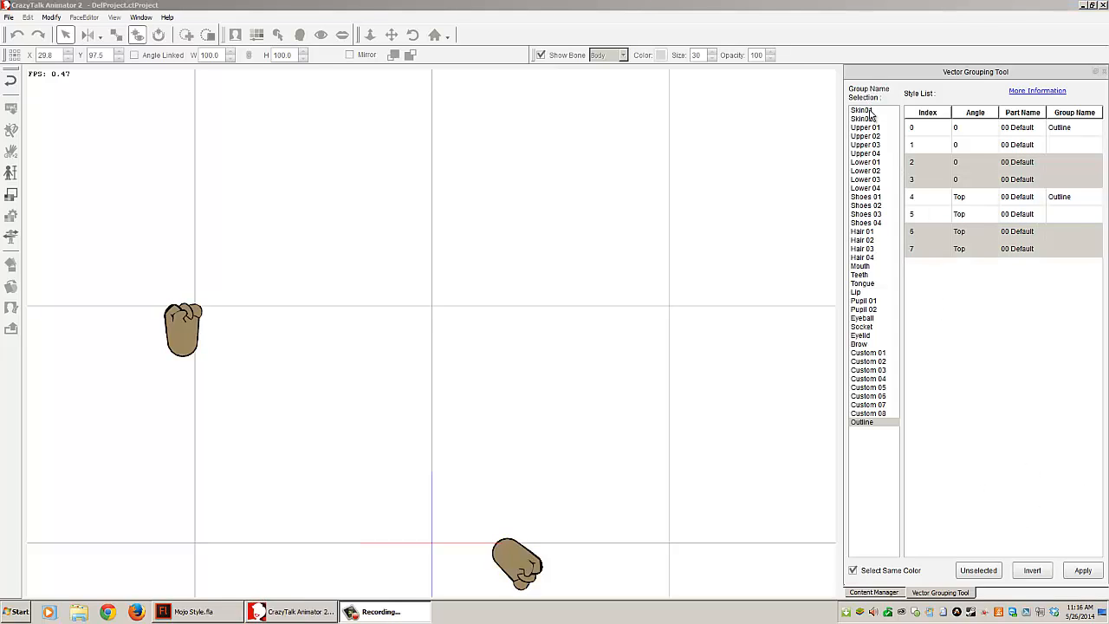
click(870, 111)
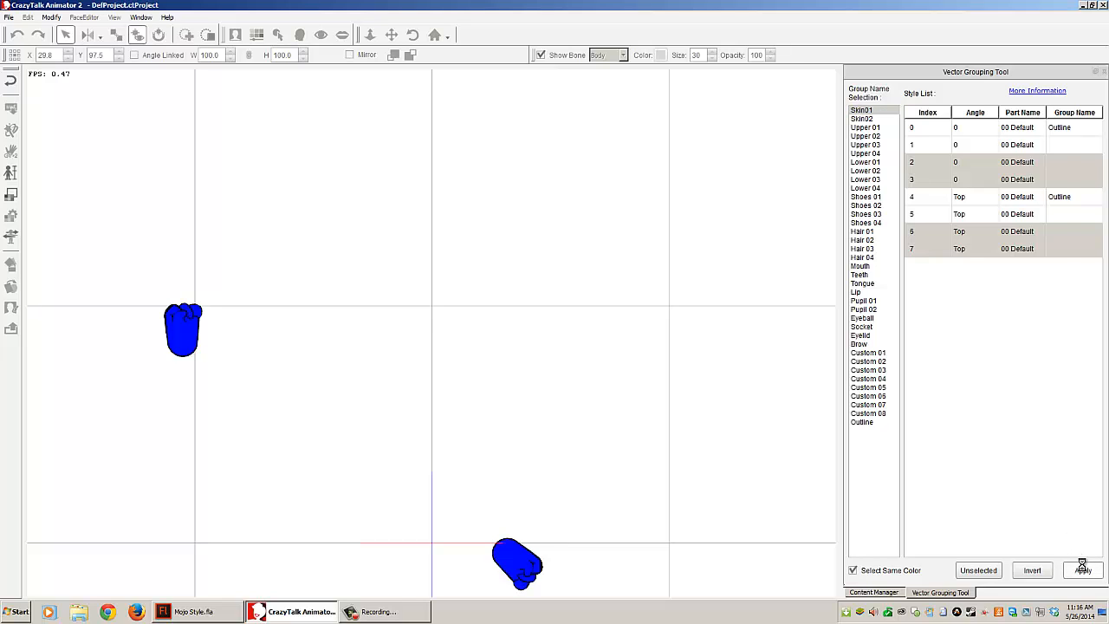
click(1082, 569)
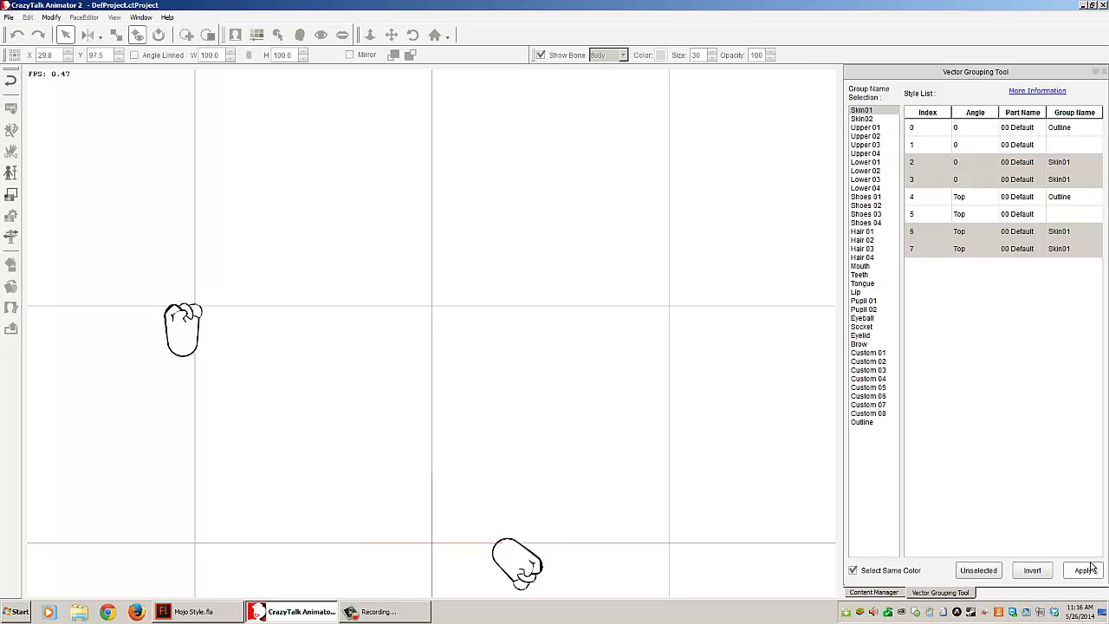
click(1095, 71)
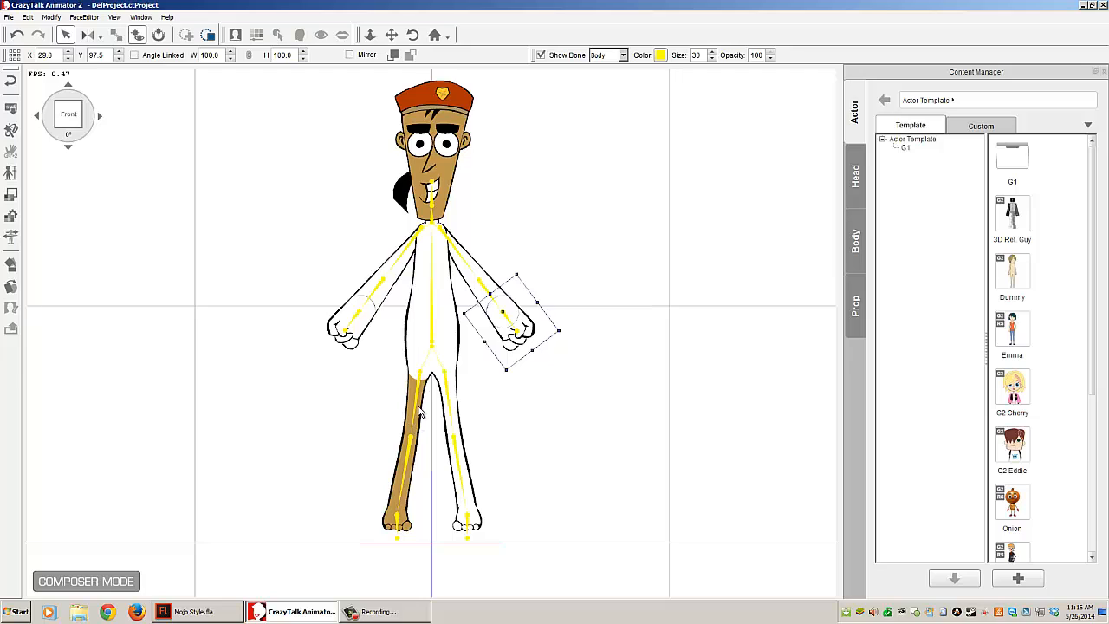
For the R Thigh, assign vector styles 0, 1, 4 and 5 to Outline and 2, 3, 6 and 7 to Skin01, and close the grouping tool.
click(420, 414)
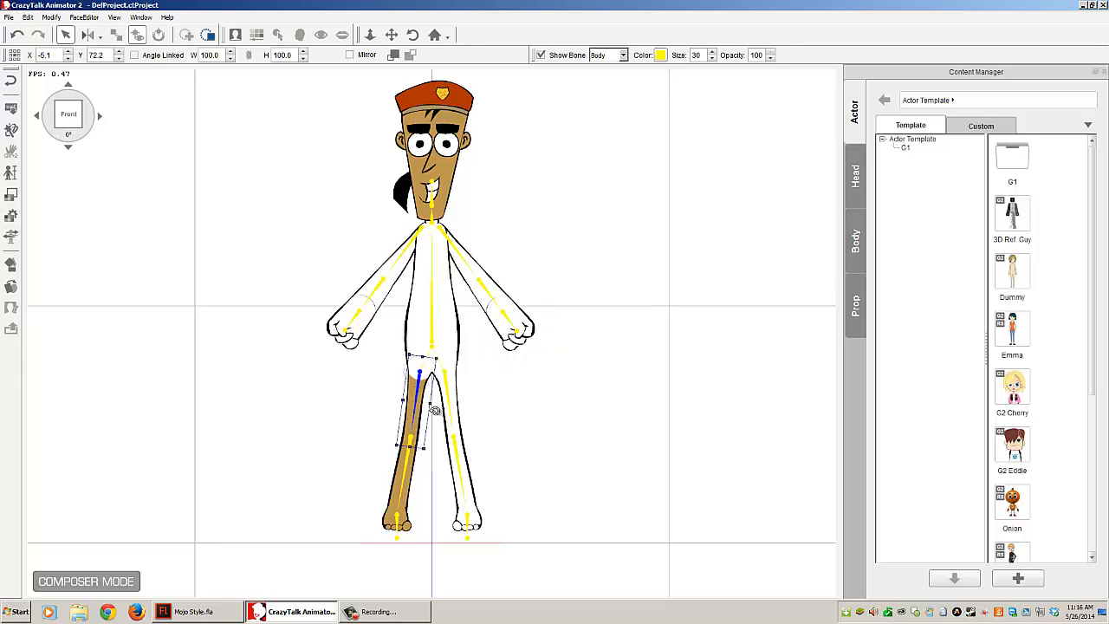
click(10, 218)
click(933, 129)
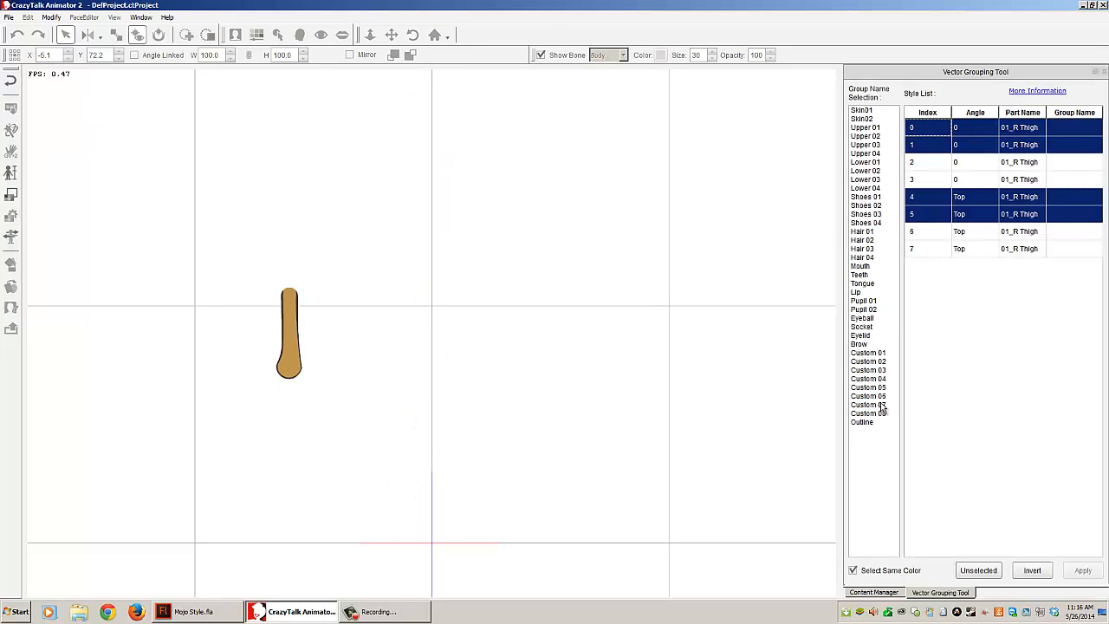
click(856, 421)
click(1081, 570)
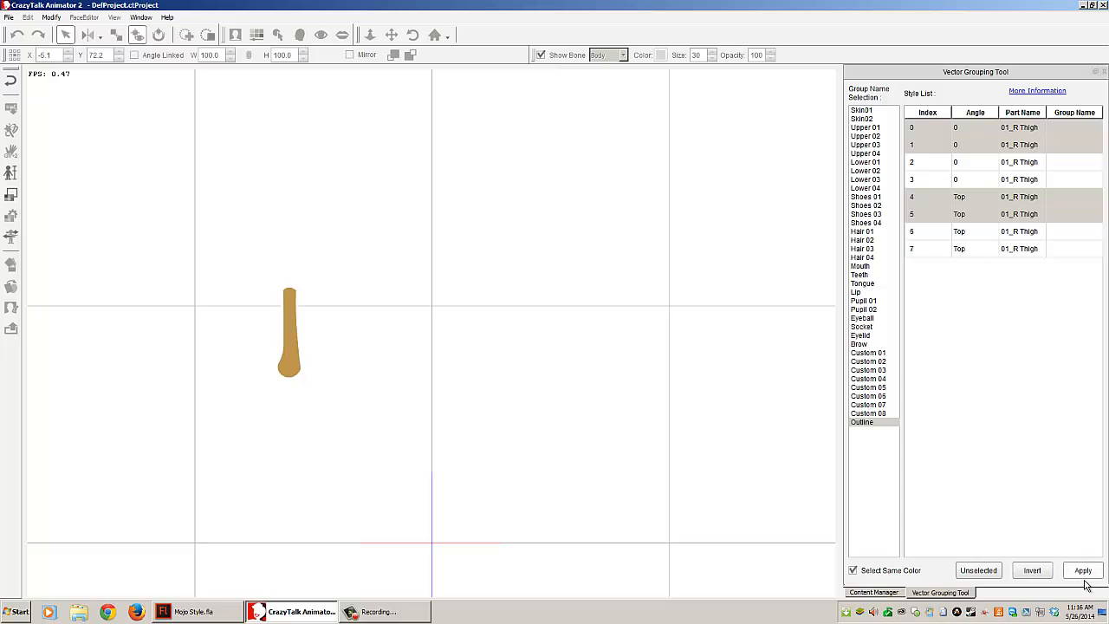
click(932, 179)
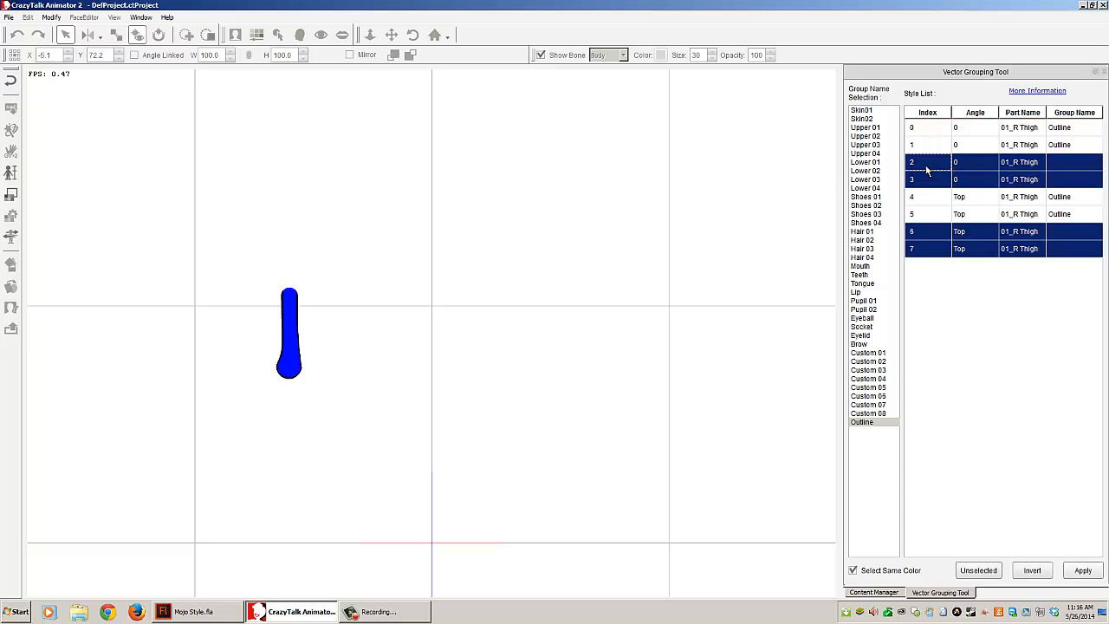
click(862, 110)
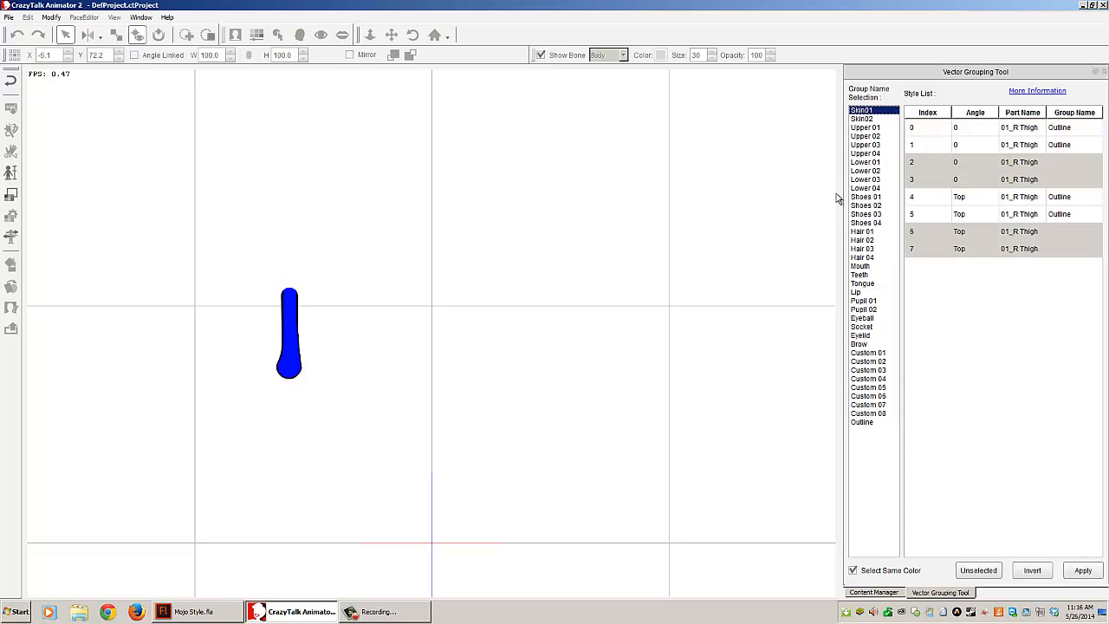
click(1085, 572)
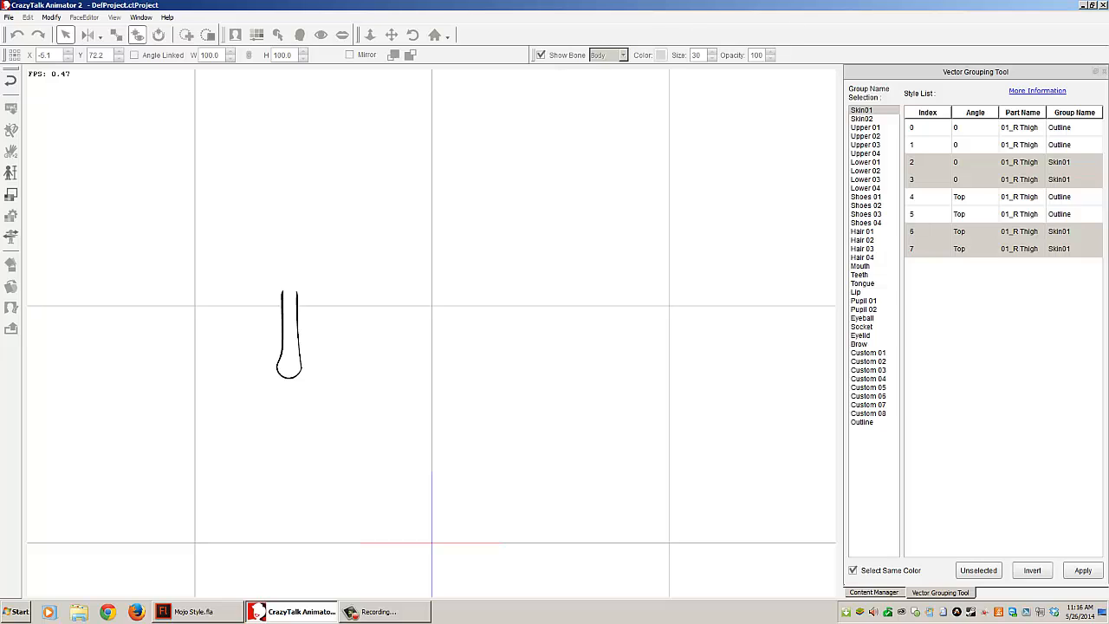
click(1100, 73)
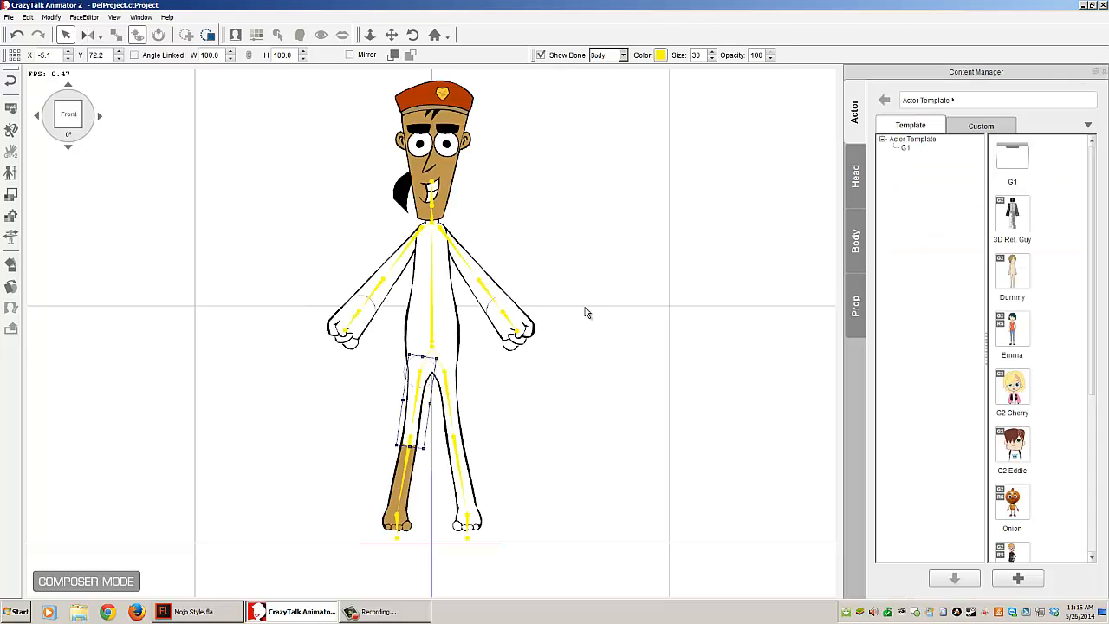
For the R Shank, assign vector styles 0, 1, 4 and 5 to the Outline group.
click(402, 499)
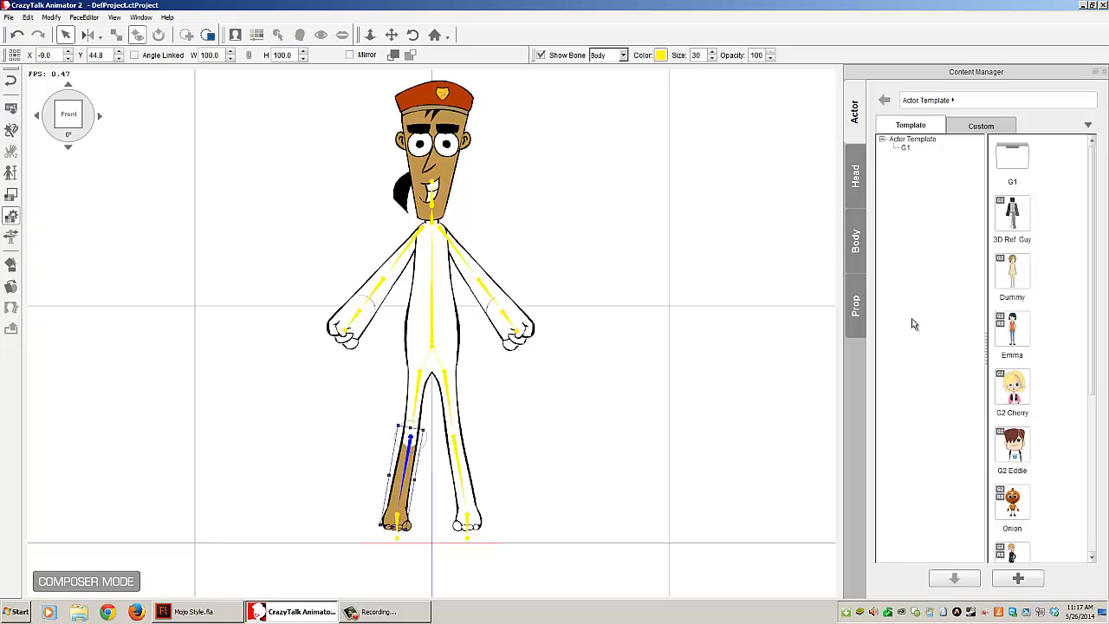
click(911, 130)
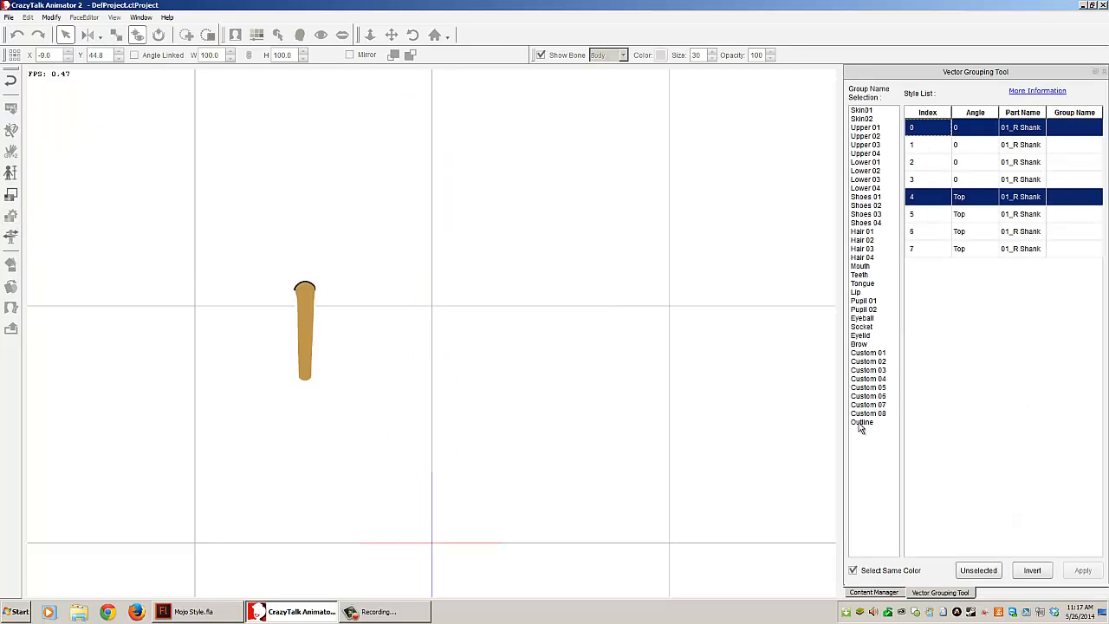
click(862, 422)
click(1083, 571)
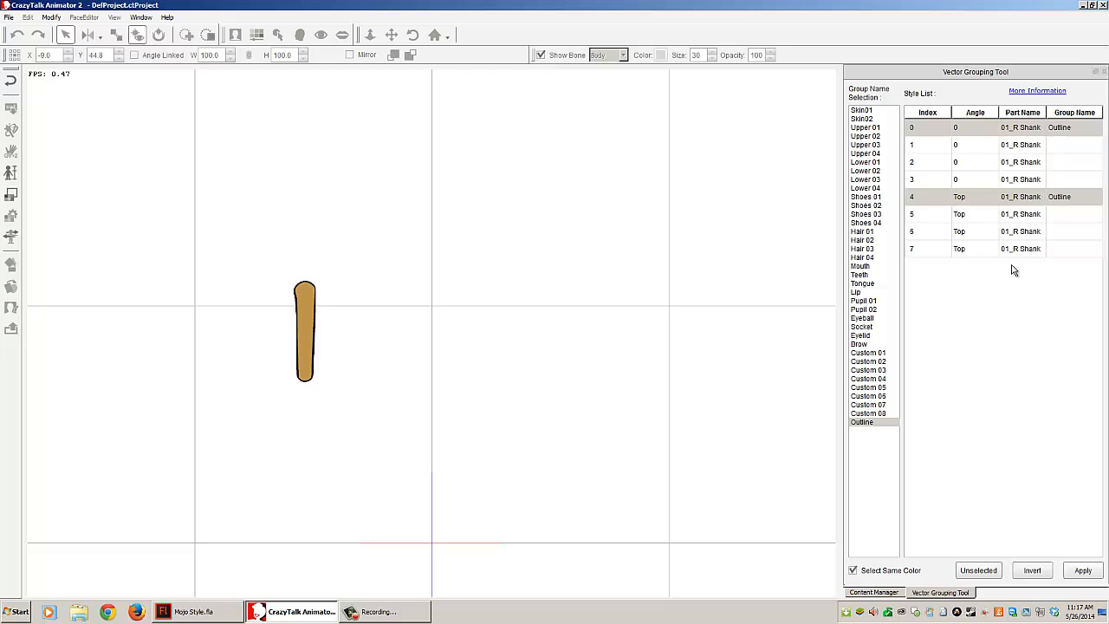
click(940, 145)
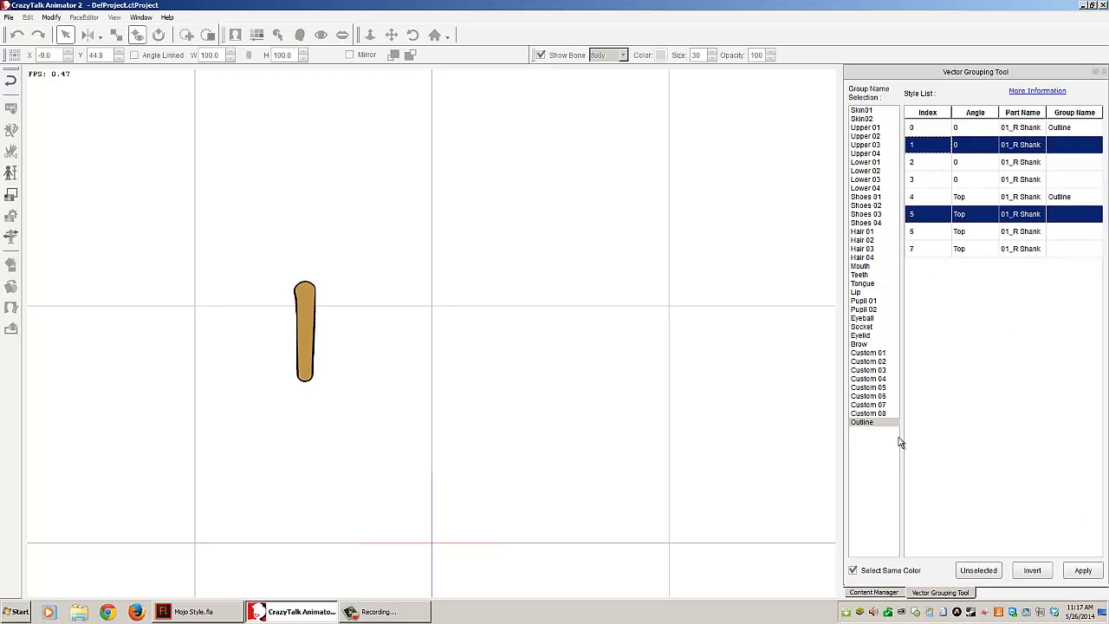
click(932, 128)
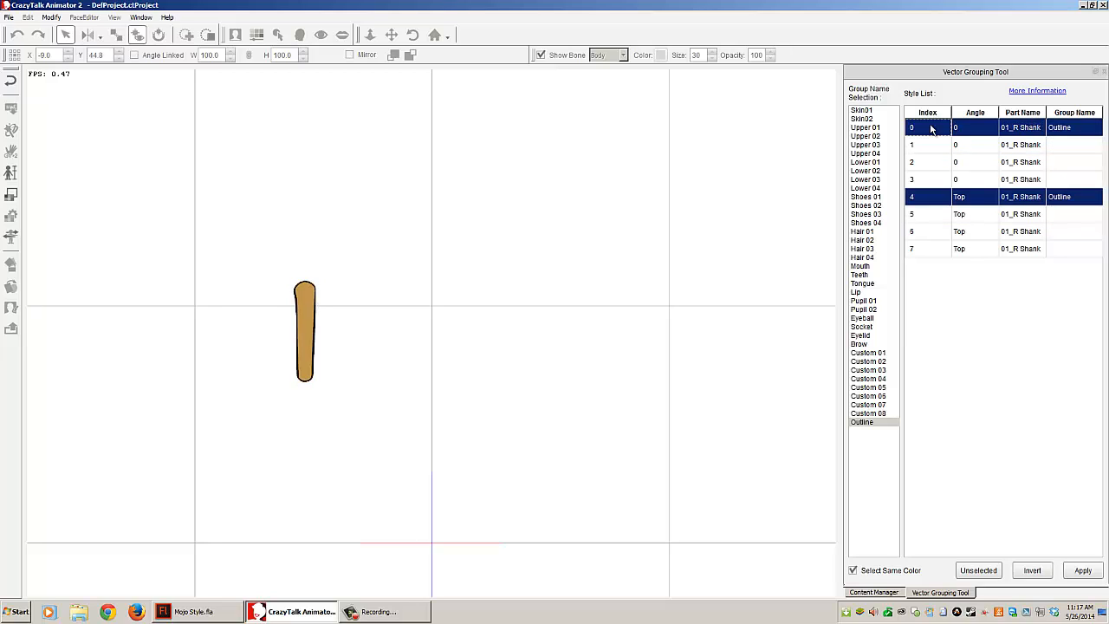
ctrl+click(929, 146)
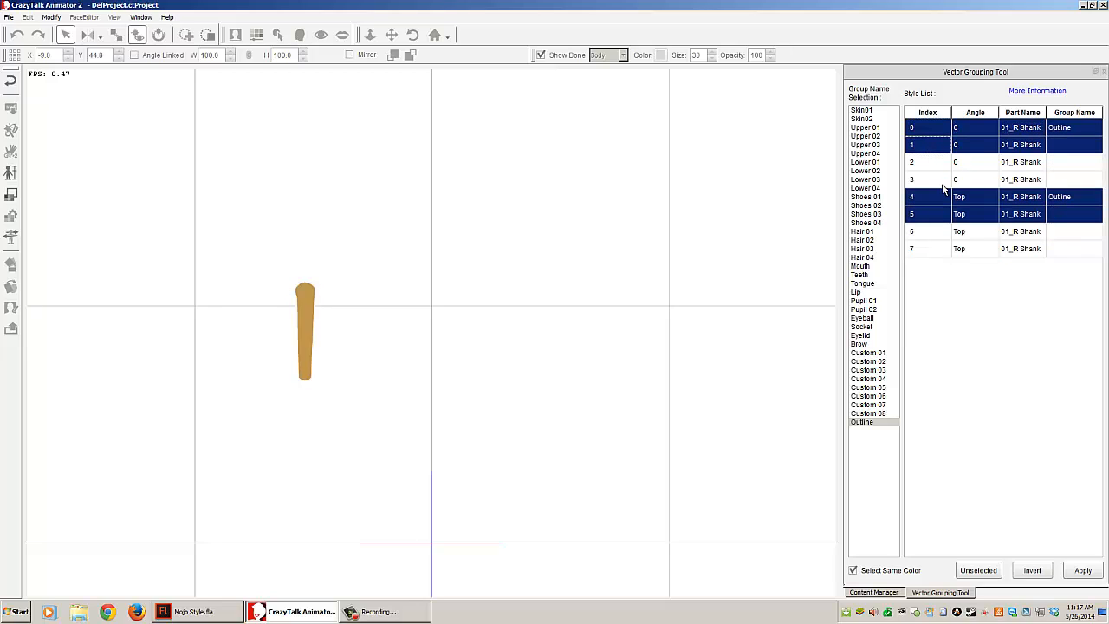
click(1083, 570)
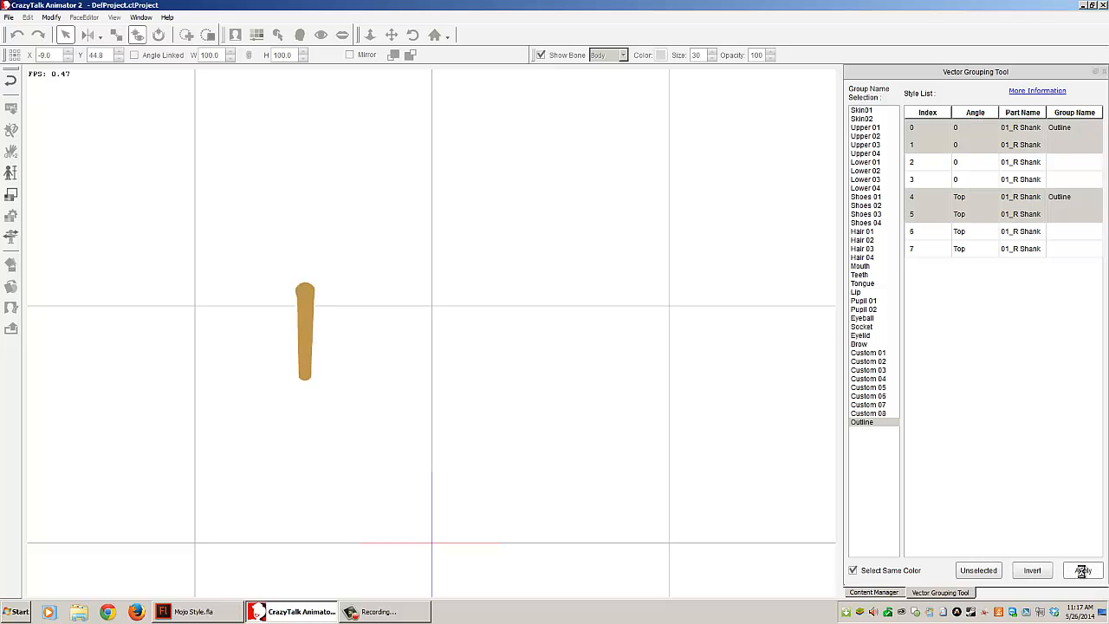
Assign the R Shank's vector styles 2, 3, 6 and 7 to Skin01, and close the grouping tool.
click(924, 167)
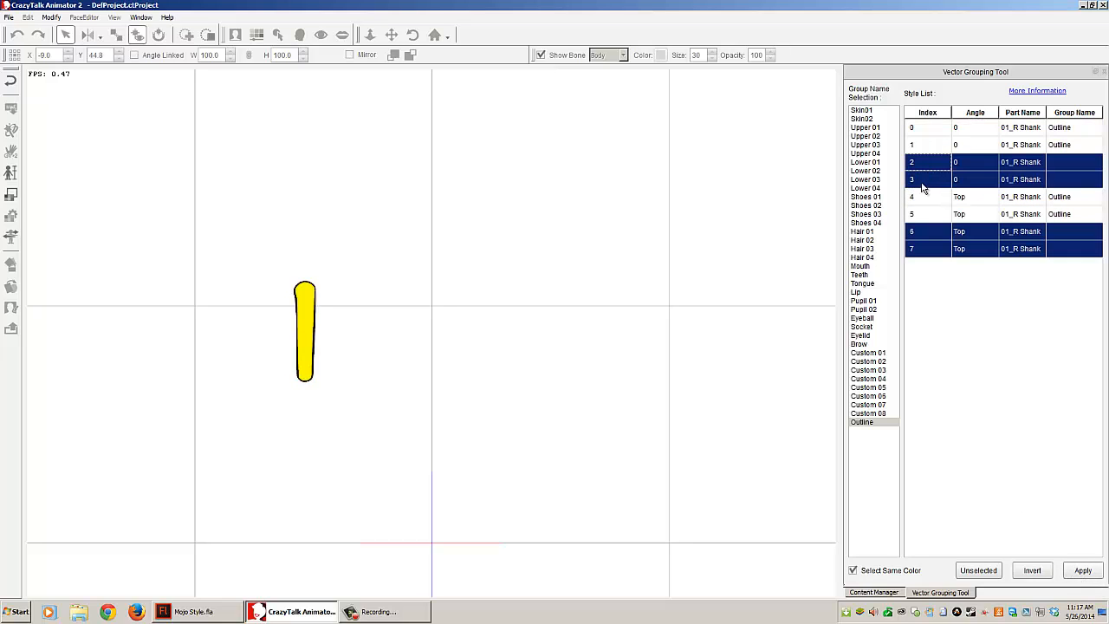
click(875, 111)
click(1067, 573)
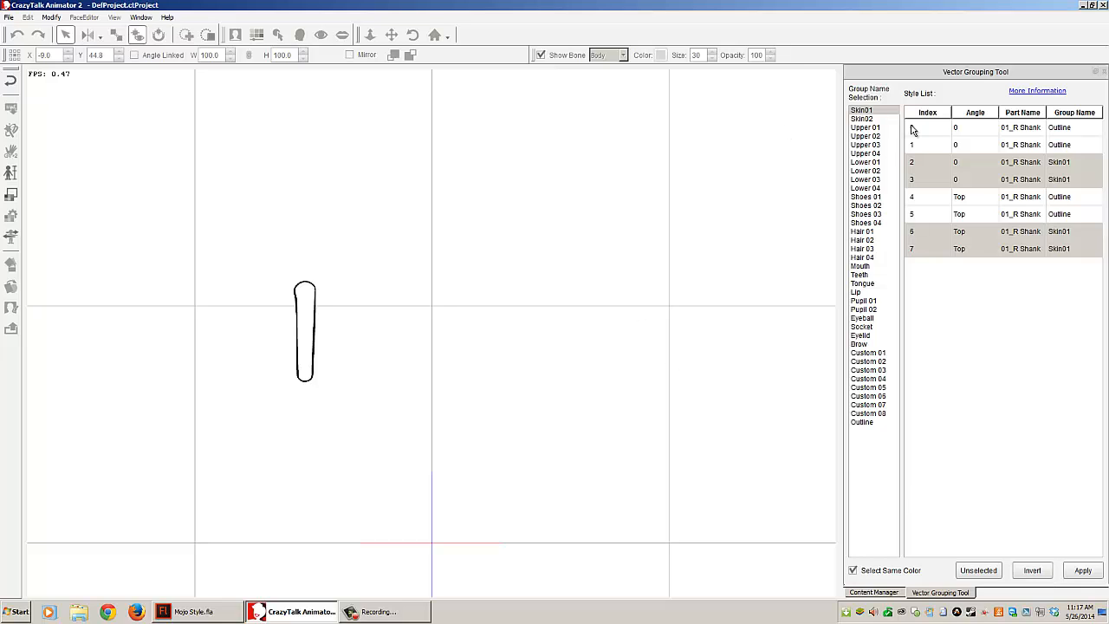
click(1104, 73)
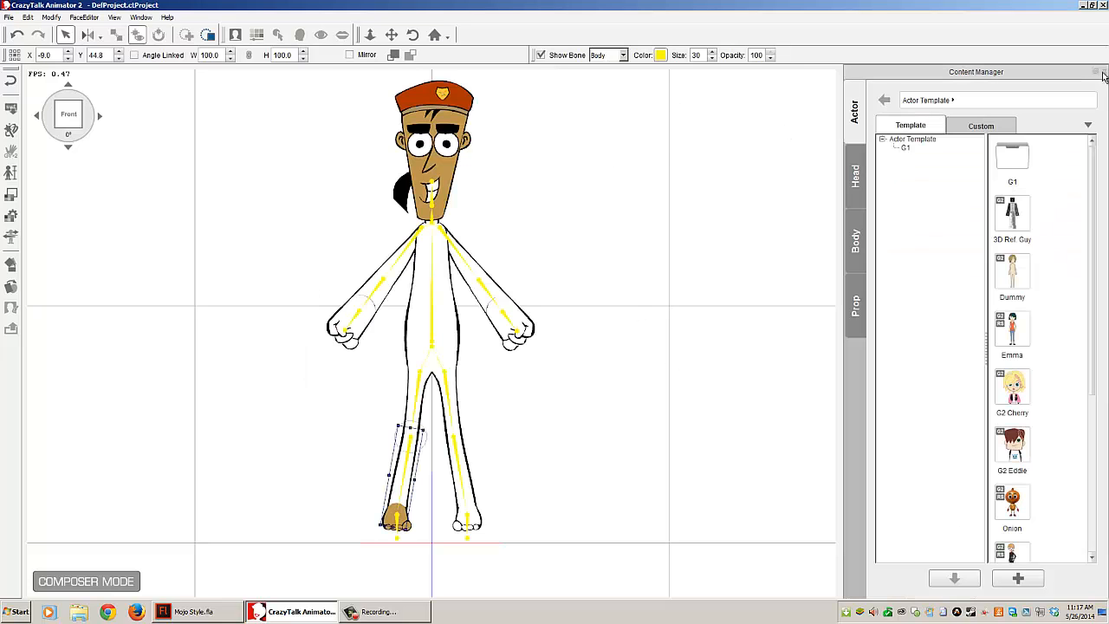
Assign the R Foot's vector styles 0, 1, 3 and 4 to the Outline group.
click(404, 521)
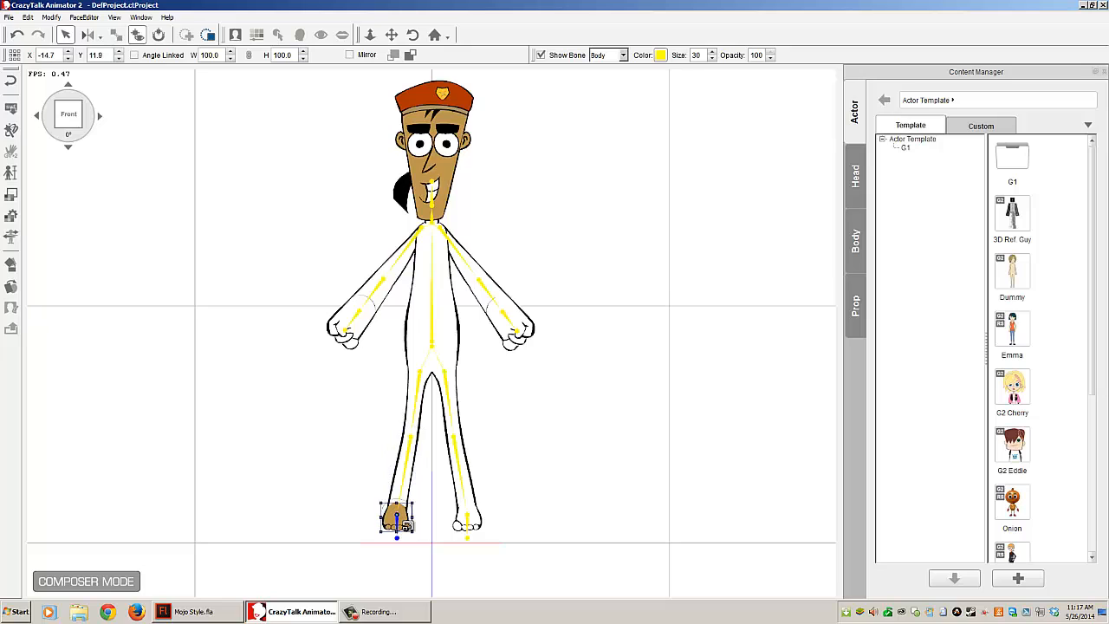
click(12, 234)
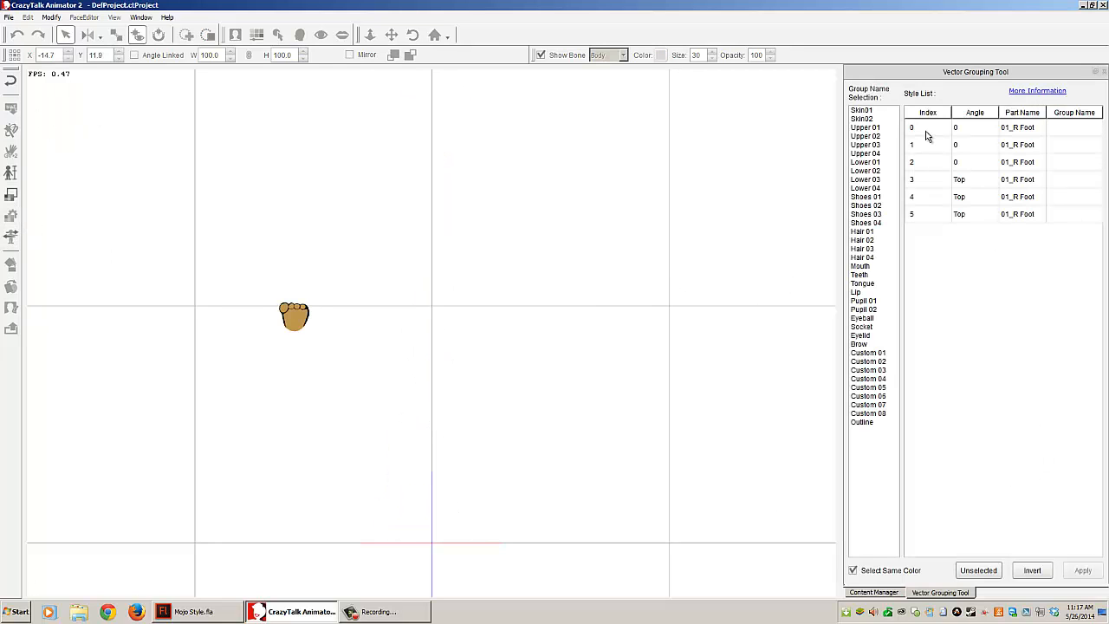
click(926, 129)
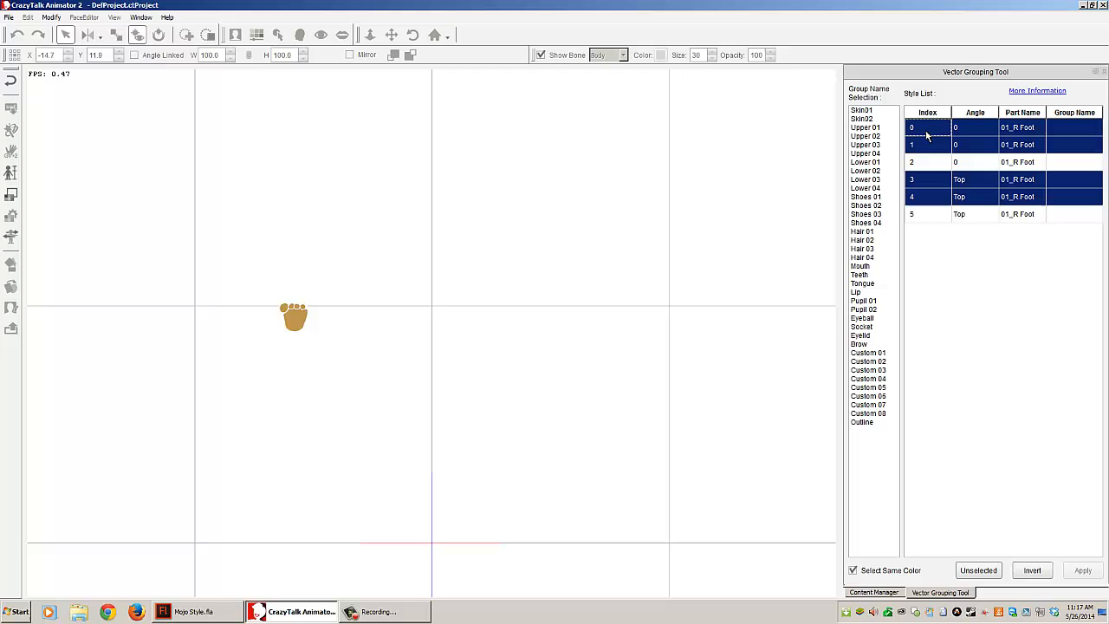
click(862, 421)
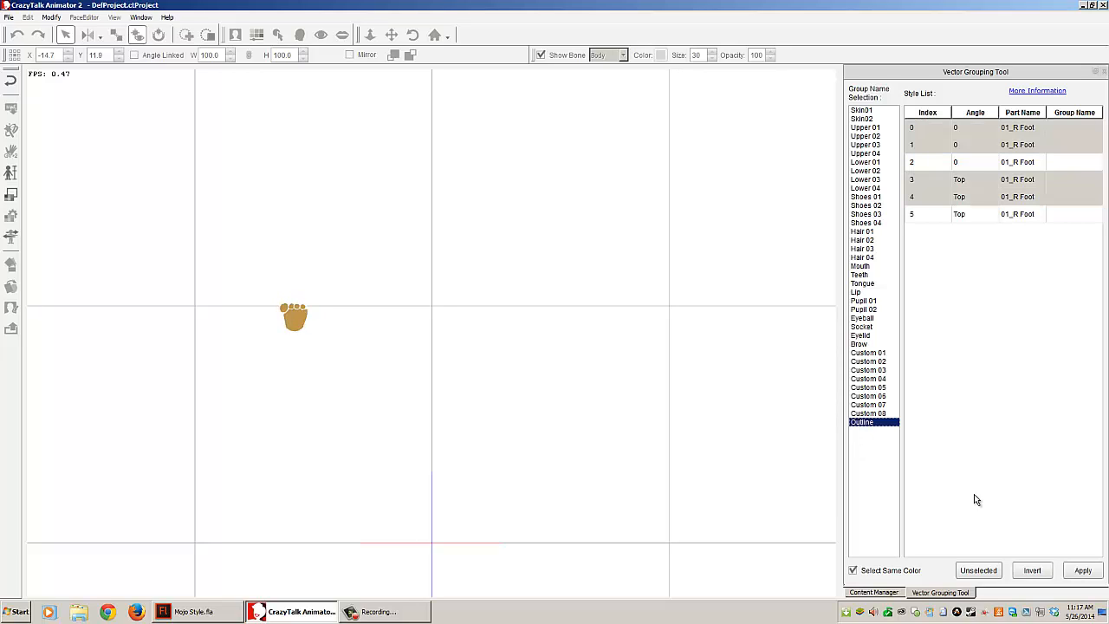
click(1077, 571)
Assign the R Foot's vector styles 2 and 5 to Skin01, and close the grouping tool.
click(946, 165)
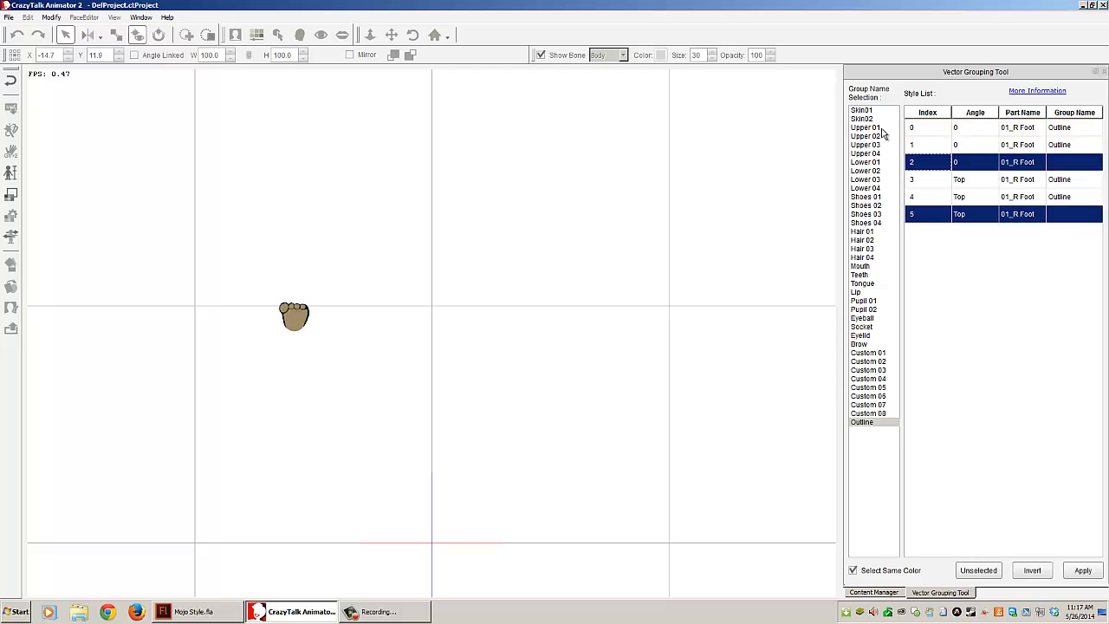
click(863, 111)
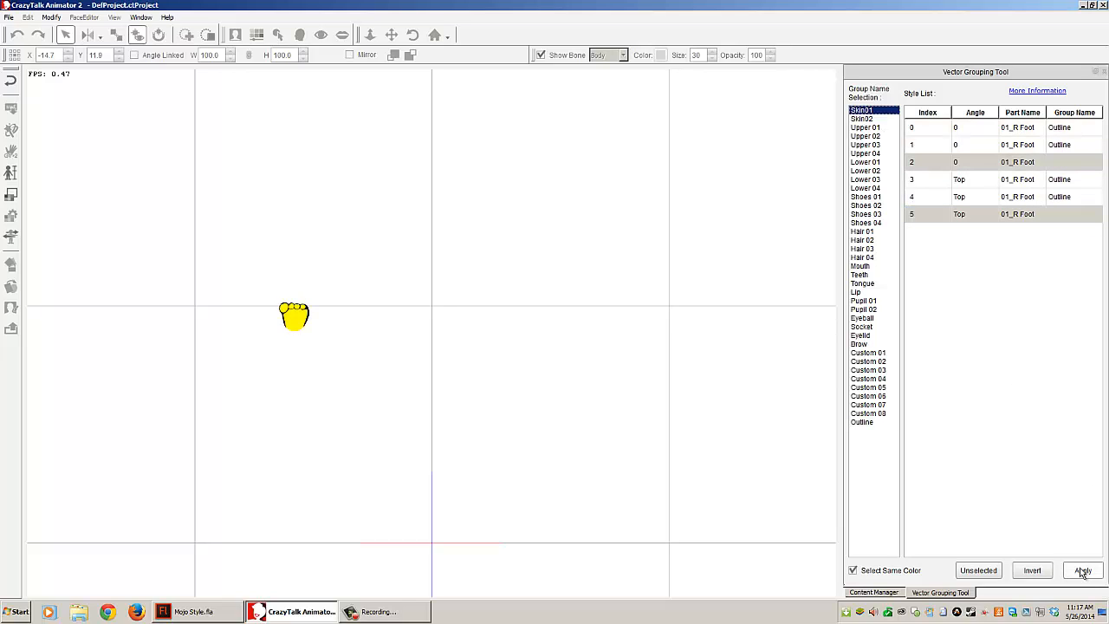
click(1082, 572)
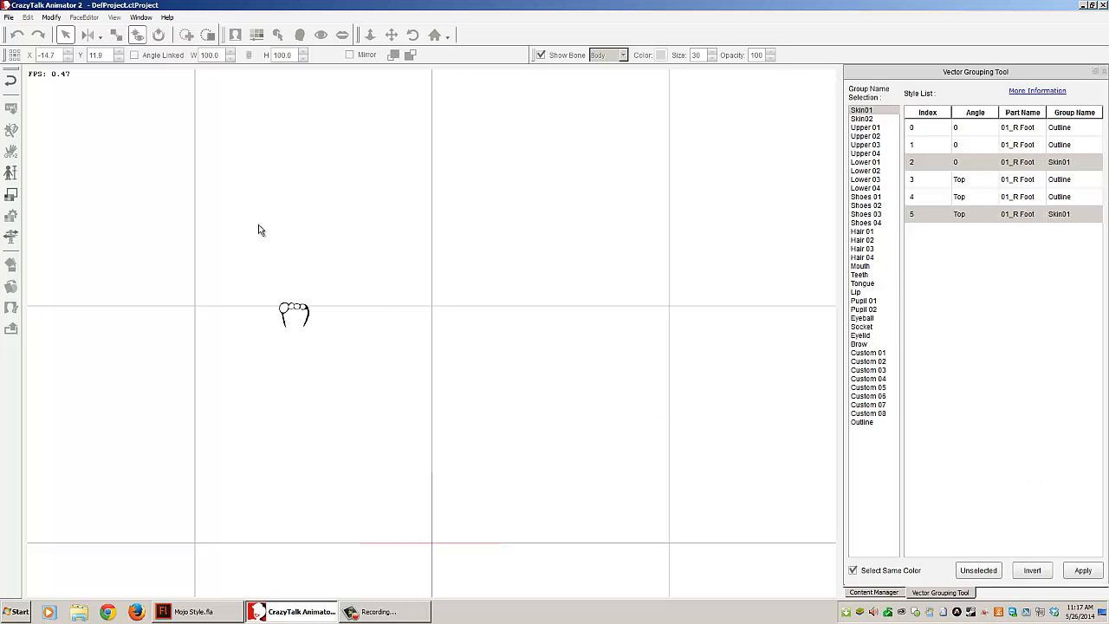
click(1103, 75)
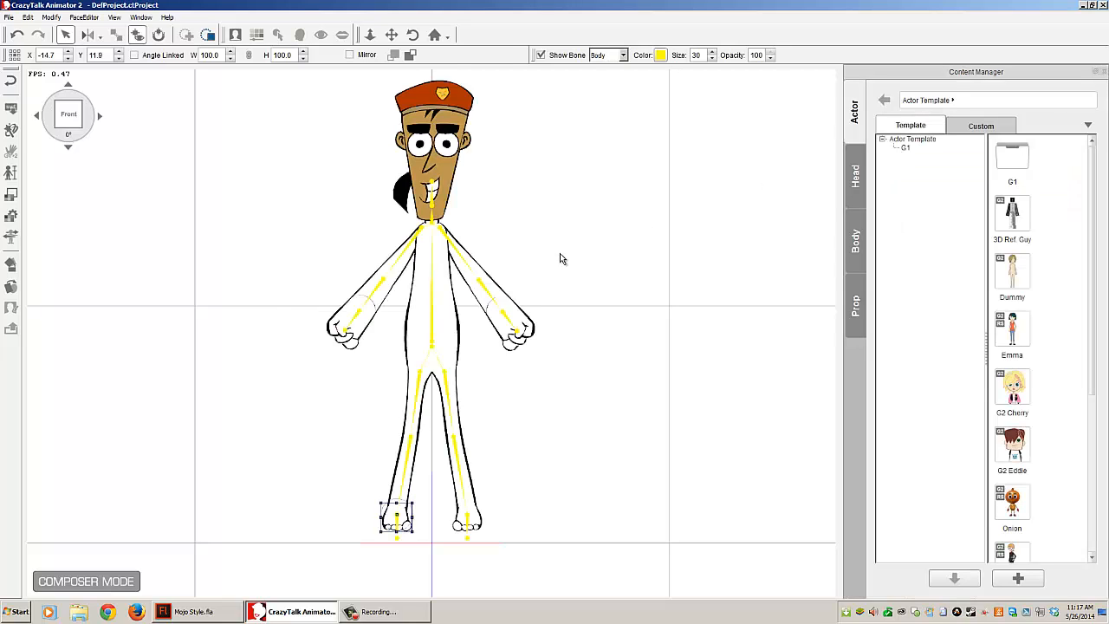
Try the Grayscale, Neon, Pop Art, Retro, Carton Art, Inverted, Silhouette and Monochrome render styles on the character, and set it to Default.
click(559, 258)
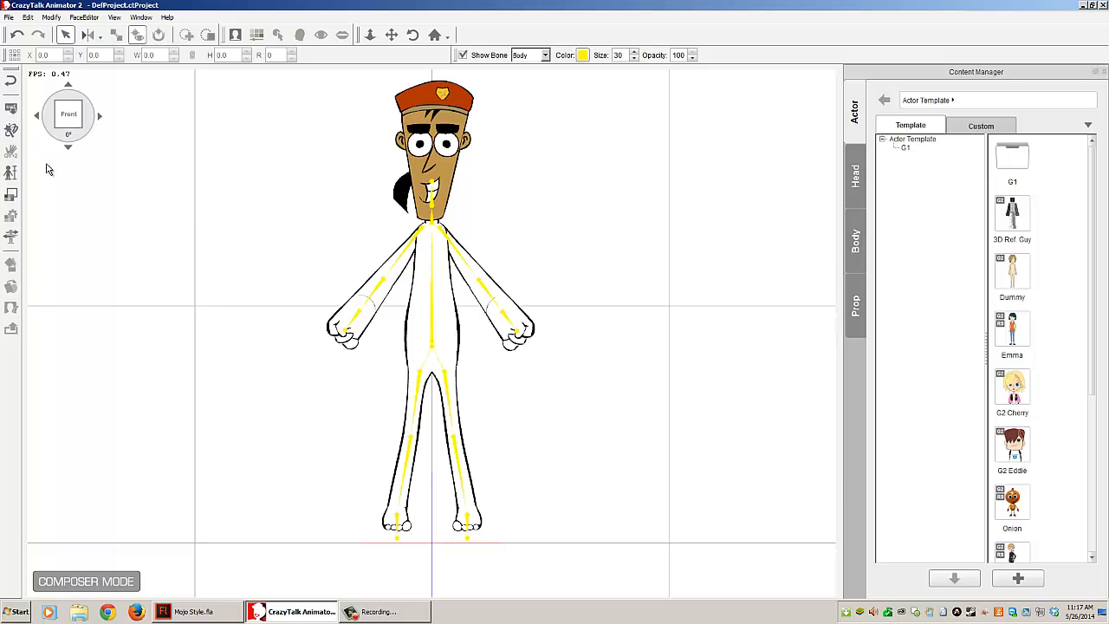
click(11, 194)
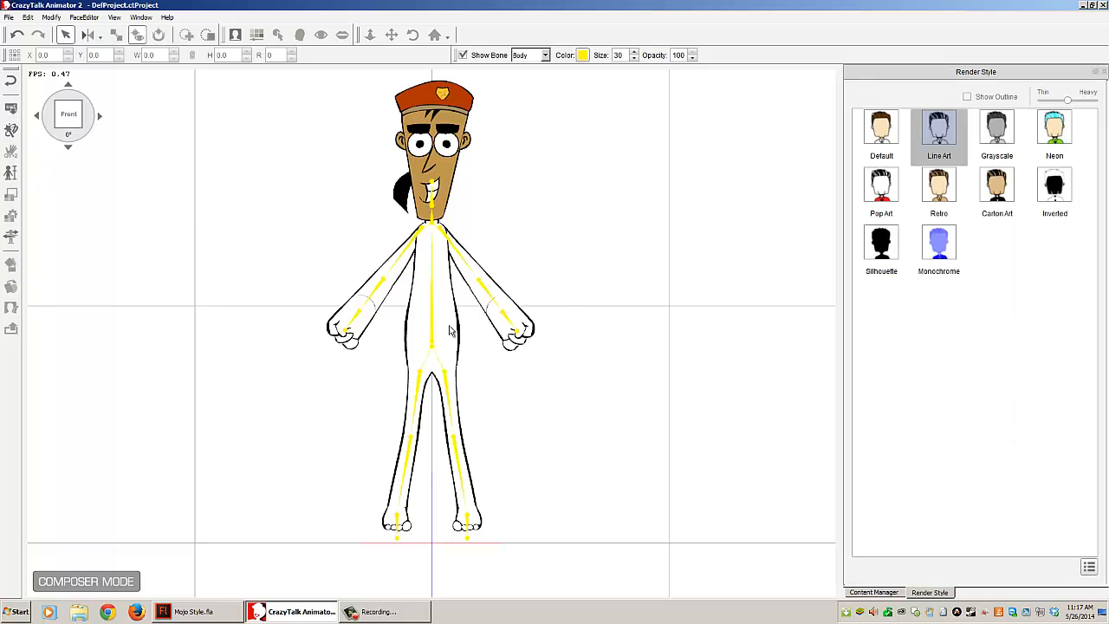
click(987, 144)
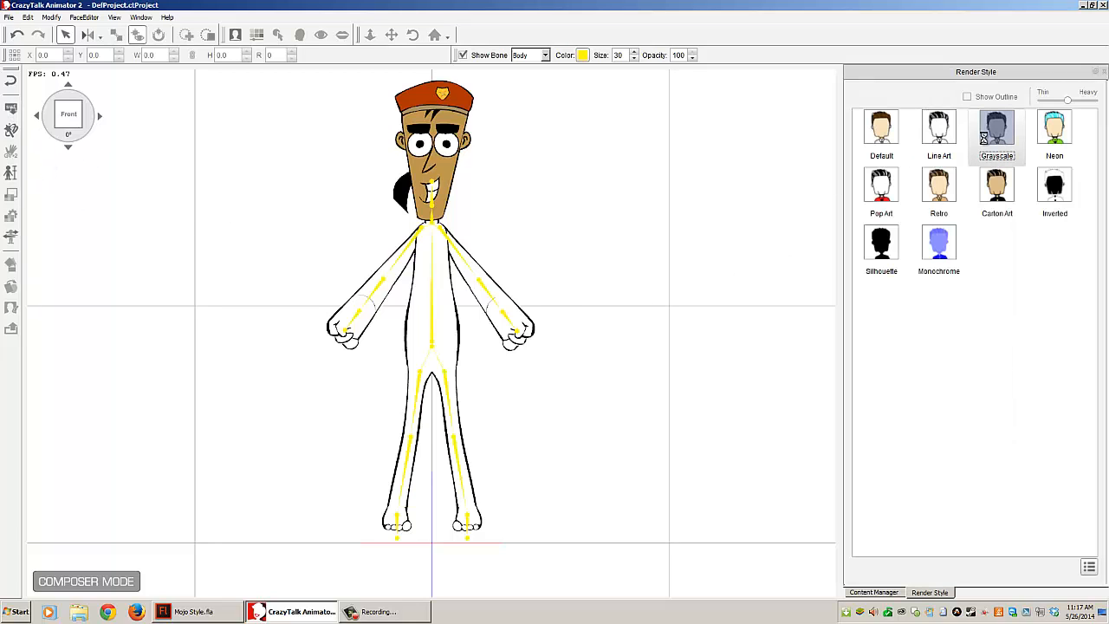
click(1048, 128)
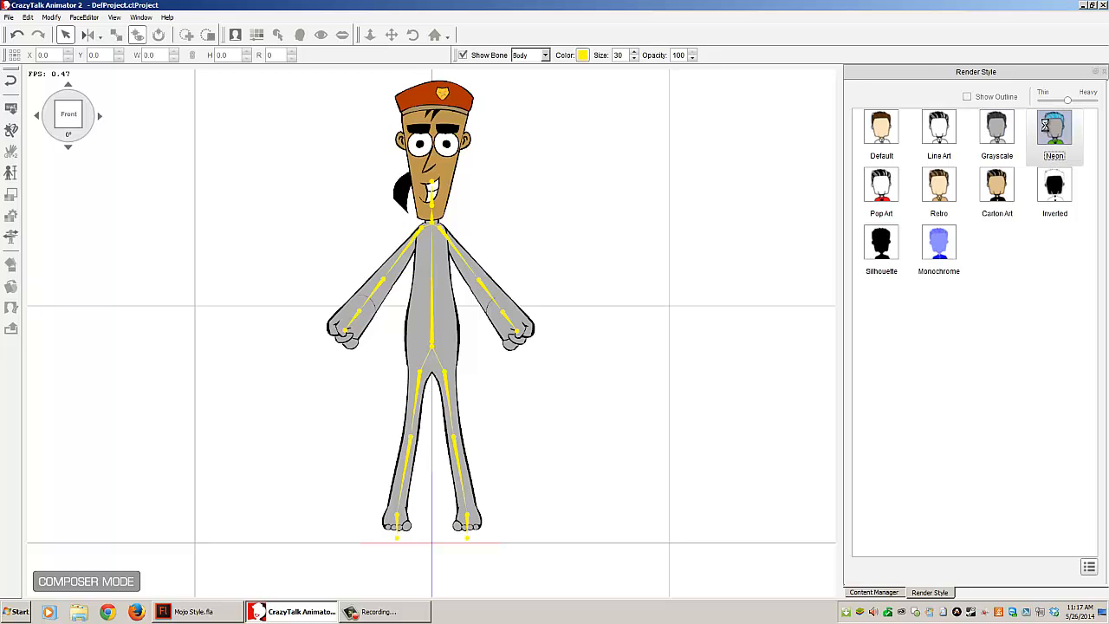
click(885, 184)
click(940, 192)
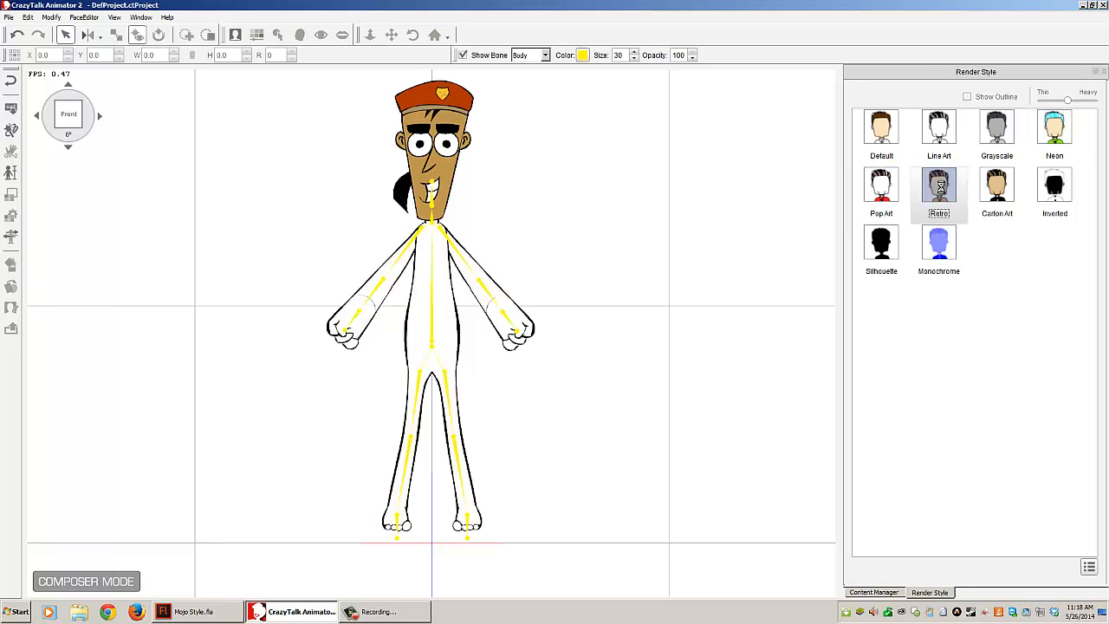
click(988, 190)
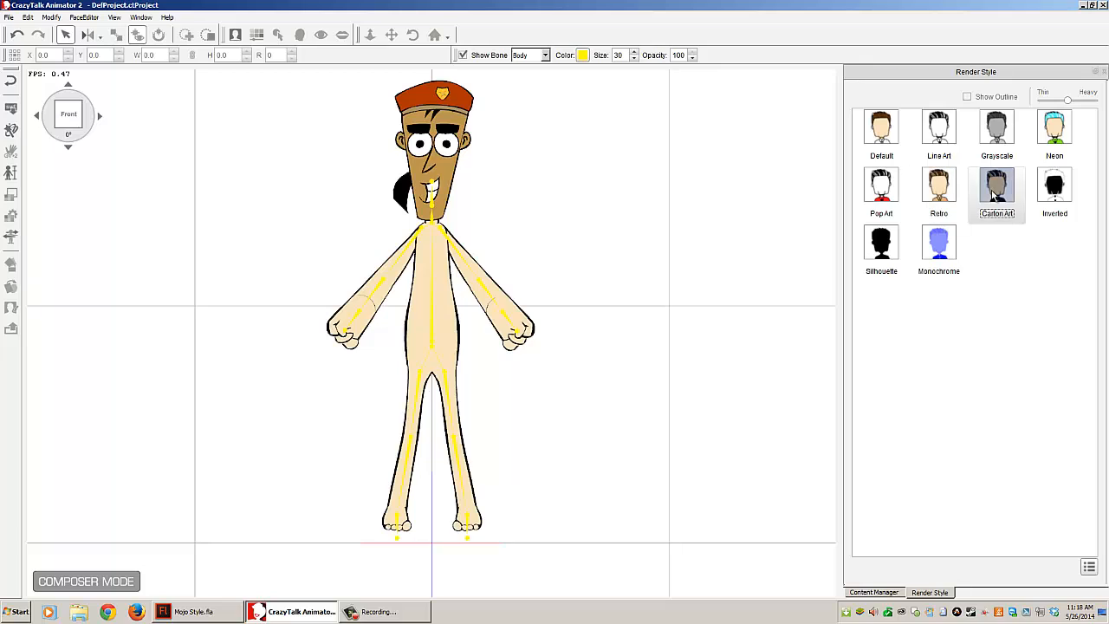
click(1049, 193)
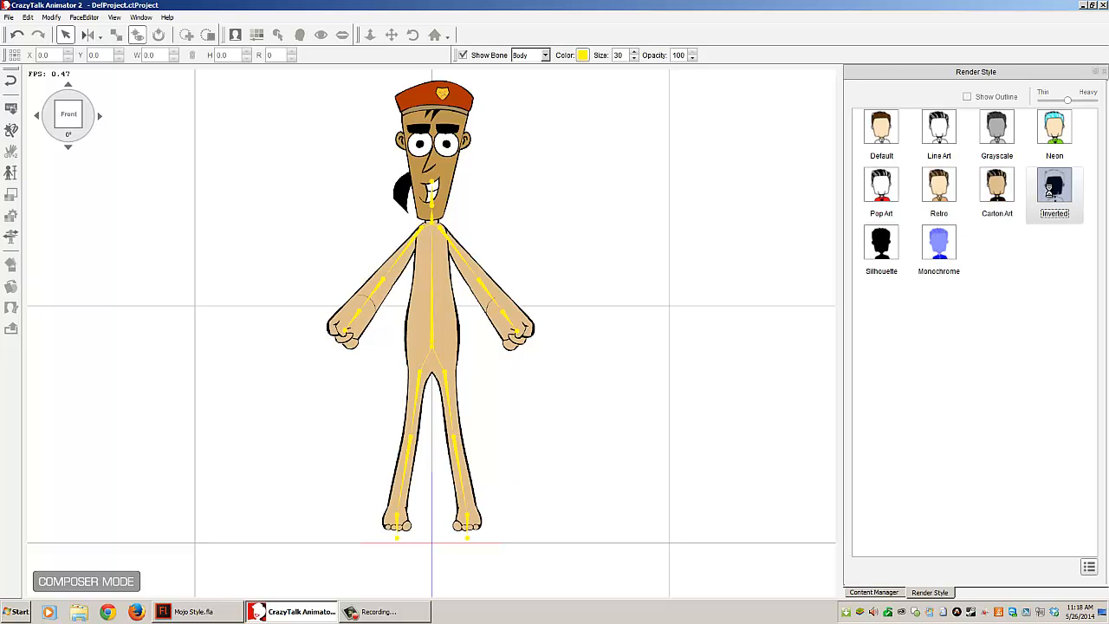
click(890, 247)
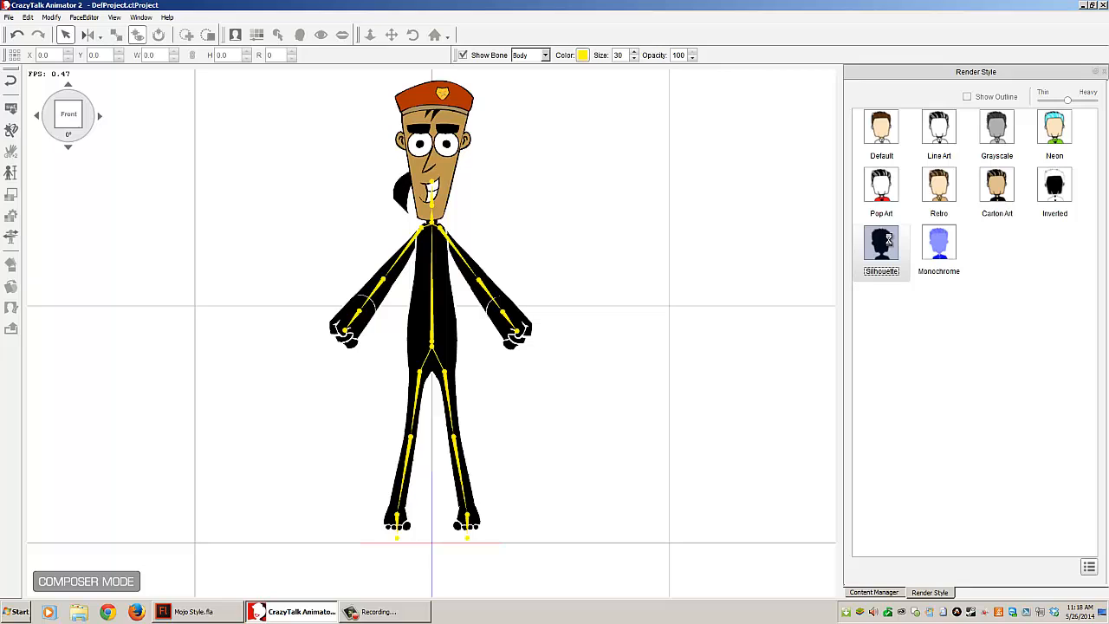
click(952, 244)
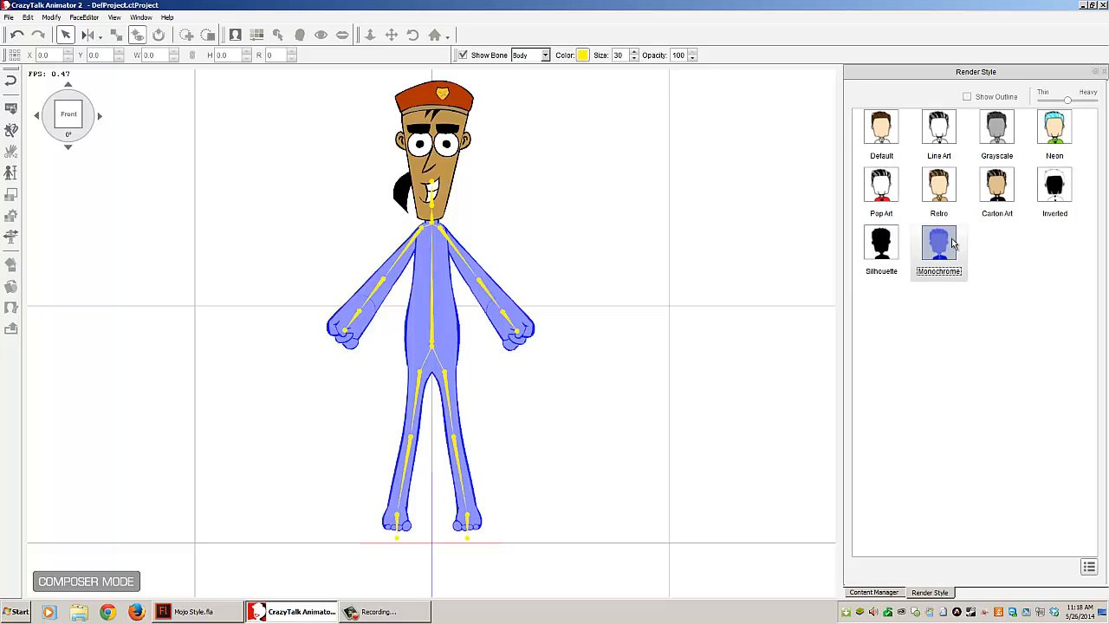
click(881, 130)
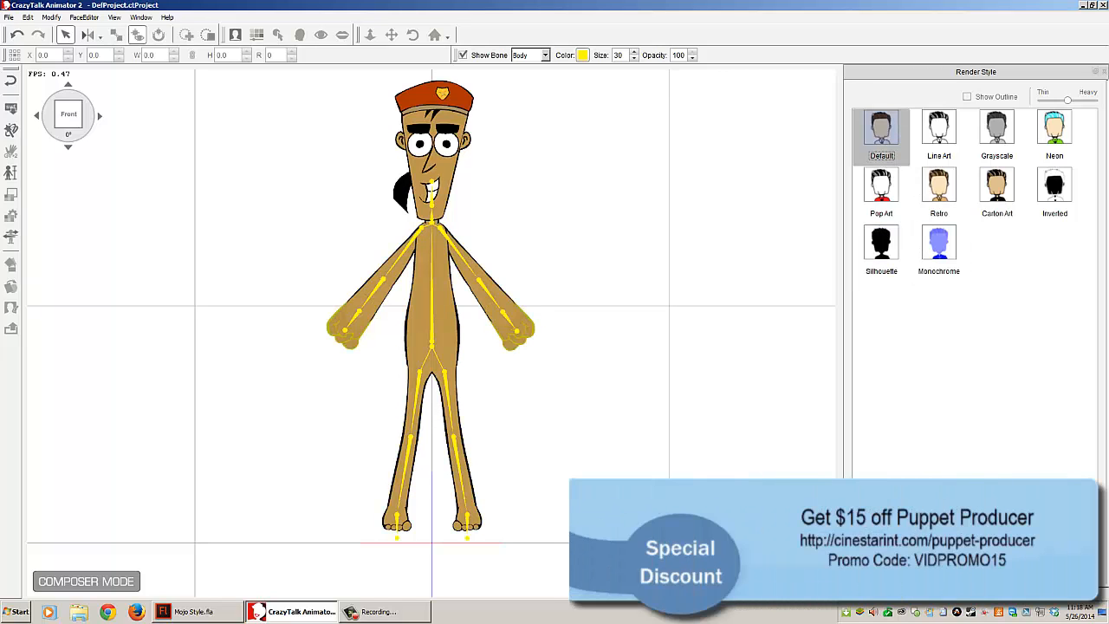